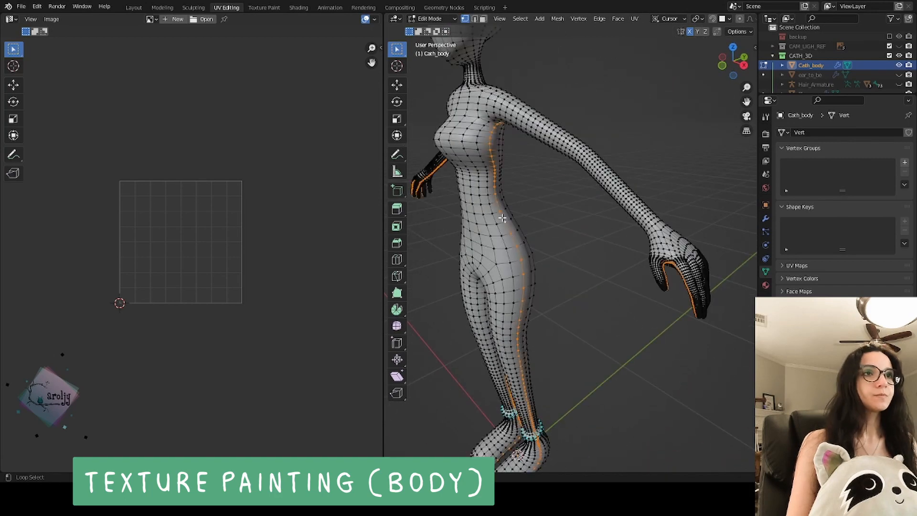
Mark the horizontal edge loop around the body's hips as a seam.
{"action": "middle_click_drag", "start_coordinate": [430, 126], "coordinate": [482, 125]}
{"action": "left_click", "coordinate": [516, 247], "text": "alt"}
{"action": "scroll", "coordinate": [552, 210], "scroll_direction": "down", "scroll_amount": 3}
{"action": "middle_click_drag", "start_coordinate": [516, 238], "coordinate": [548, 231]}
{"action": "left_click", "coordinate": [597, 21]}
{"action": "left_click", "coordinate": [620, 195]}
Mark the horizontal edge loop around the chest, just below the armpits, as a seam.
{"action": "middle_click_drag", "start_coordinate": [621, 201], "coordinate": [634, 244], "text": "shift"}
{"action": "scroll", "coordinate": [550, 267], "scroll_direction": "up", "scroll_amount": 3}
{"action": "left_click", "coordinate": [526, 274], "text": "alt"}
{"action": "scroll", "coordinate": [623, 325], "scroll_direction": "down", "scroll_amount": 3}
{"action": "left_click", "coordinate": [599, 18]}
{"action": "left_click", "coordinate": [634, 194]}
Mark seams on the edge loops where both arms join the shoulders.
{"action": "scroll", "coordinate": [649, 321], "scroll_direction": "up", "scroll_amount": 3}
{"action": "left_click", "coordinate": [595, 234], "text": "alt"}
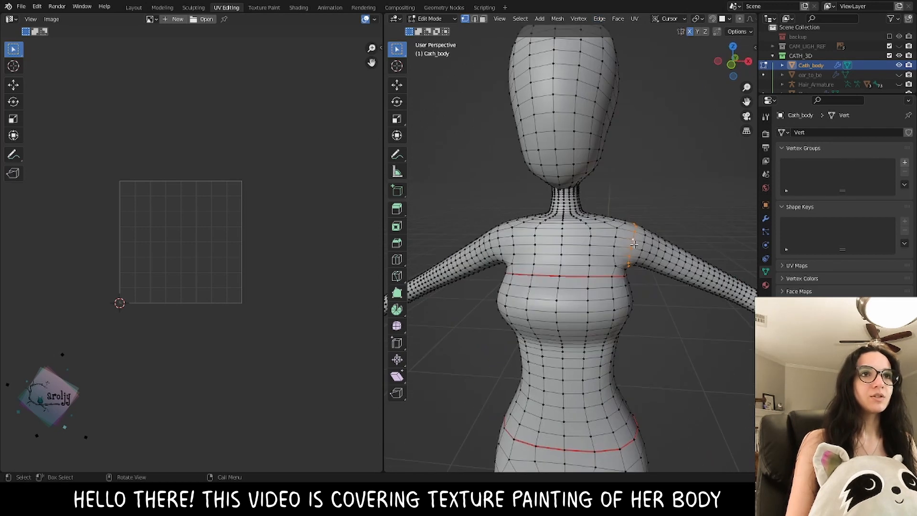
{"action": "left_click", "coordinate": [599, 18]}
{"action": "left_click", "coordinate": [634, 194]}
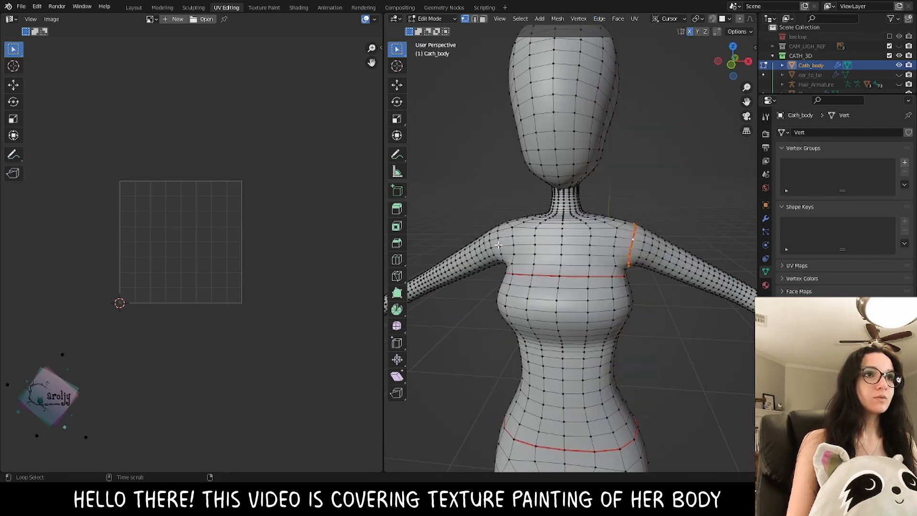
{"action": "right_click", "coordinate": [454, 356]}
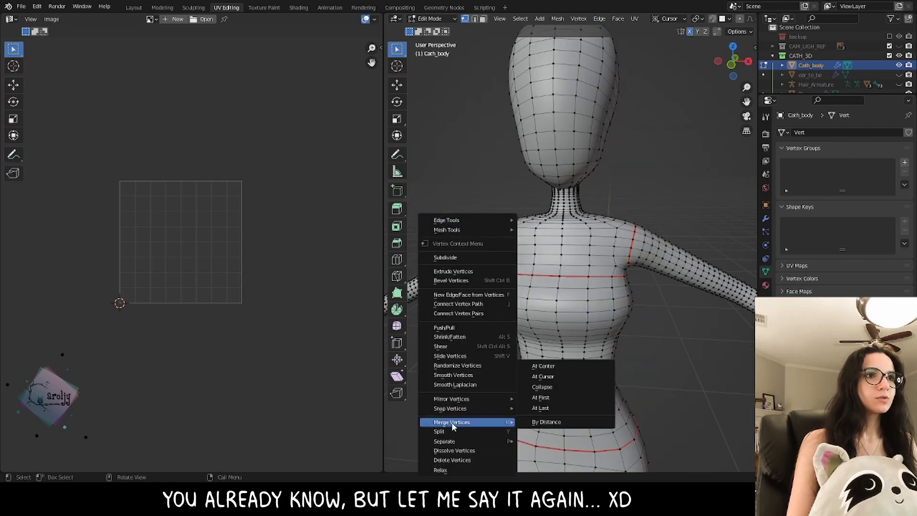
{"action": "left_click", "coordinate": [600, 19]}
Mark a seam on the edge loop around the first wrist.
{"action": "scroll", "coordinate": [523, 340], "scroll_direction": "down", "scroll_amount": 4}
{"action": "middle_click_drag", "start_coordinate": [461, 335], "coordinate": [522, 339]}
{"action": "scroll", "coordinate": [522, 340], "scroll_direction": "up", "scroll_amount": 4}
{"action": "left_click", "coordinate": [563, 266], "text": "alt"}
{"action": "middle_click_drag", "start_coordinate": [569, 282], "coordinate": [487, 373]}
{"action": "left_click", "coordinate": [466, 246], "text": "alt"}
{"action": "right_click", "coordinate": [493, 432]}
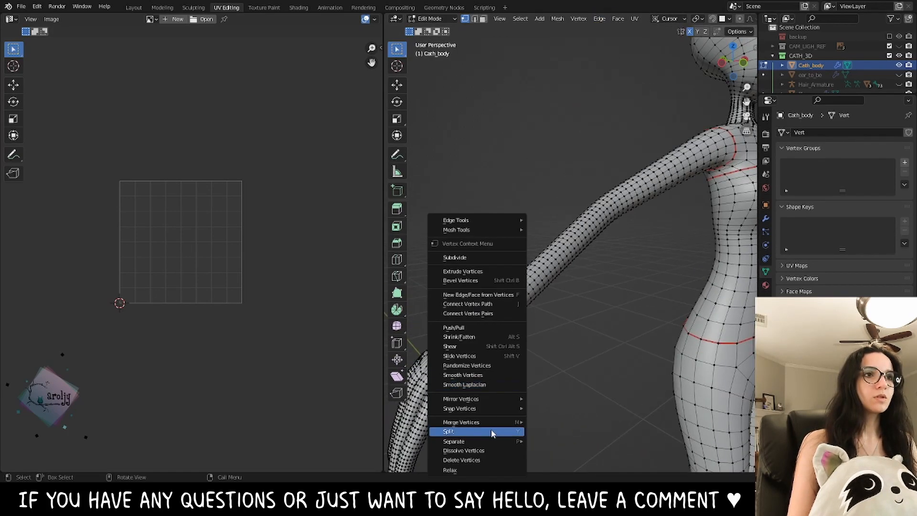
{"action": "left_click", "coordinate": [600, 19]}
{"action": "left_click", "coordinate": [633, 194]}
Mark a matching seam around the wrist of the opposite arm.
{"action": "scroll", "coordinate": [573, 287], "scroll_direction": "down", "scroll_amount": 4}
{"action": "middle_click_drag", "start_coordinate": [674, 292], "coordinate": [617, 306]}
{"action": "right_click", "coordinate": [616, 313]}
{"action": "left_click", "coordinate": [599, 19]}
{"action": "left_click", "coordinate": [633, 194]}
Mark a seam on the long edge loop running along the torso's side, the arm's underside and the leg.
{"action": "mouse_move", "coordinate": [549, 259]}
{"action": "middle_mouse_down"}
{"action": "mouse_move", "coordinate": [658, 282]}
{"action": "mouse_move", "coordinate": [550, 278]}
{"action": "middle_mouse_up"}
{"action": "scroll", "coordinate": [549, 277], "scroll_direction": "up", "scroll_amount": 3}
{"action": "middle_click_drag", "start_coordinate": [550, 358], "coordinate": [564, 330], "text": "shift"}
{"action": "middle_click_drag", "start_coordinate": [487, 324], "coordinate": [528, 328]}
{"action": "left_click", "coordinate": [607, 210], "text": "alt"}
{"action": "scroll", "coordinate": [615, 197], "scroll_direction": "down", "scroll_amount": 3}
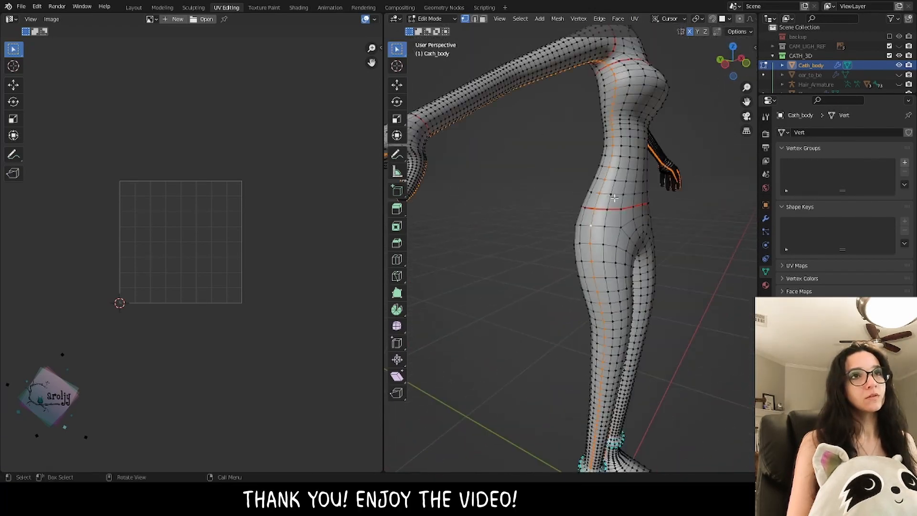
{"action": "mouse_move", "coordinate": [615, 197]}
{"action": "middle_mouse_down"}
{"action": "mouse_move", "coordinate": [444, 220]}
{"action": "mouse_move", "coordinate": [635, 254]}
{"action": "mouse_move", "coordinate": [507, 260]}
{"action": "mouse_move", "coordinate": [706, 235]}
{"action": "mouse_move", "coordinate": [617, 205]}
{"action": "middle_mouse_up"}
{"action": "left_click", "coordinate": [635, 254]}
Mark a seam around the base of the thumb on the first hand.
{"action": "scroll", "coordinate": [635, 254], "scroll_direction": "down", "scroll_amount": 4}
{"action": "scroll", "coordinate": [508, 261], "scroll_direction": "up", "scroll_amount": 4}
{"action": "scroll", "coordinate": [707, 235], "scroll_direction": "up", "scroll_amount": 3}
{"action": "left_click", "coordinate": [575, 139], "text": "alt"}
{"action": "middle_click_drag", "start_coordinate": [576, 138], "coordinate": [609, 132]}
{"action": "left_click", "coordinate": [609, 131], "text": "alt"}
{"action": "left_click", "coordinate": [599, 19]}
{"action": "left_click", "coordinate": [633, 194]}
Mark a seam around the base of the index finger on the same hand.
{"action": "left_click", "coordinate": [599, 139], "text": "alt"}
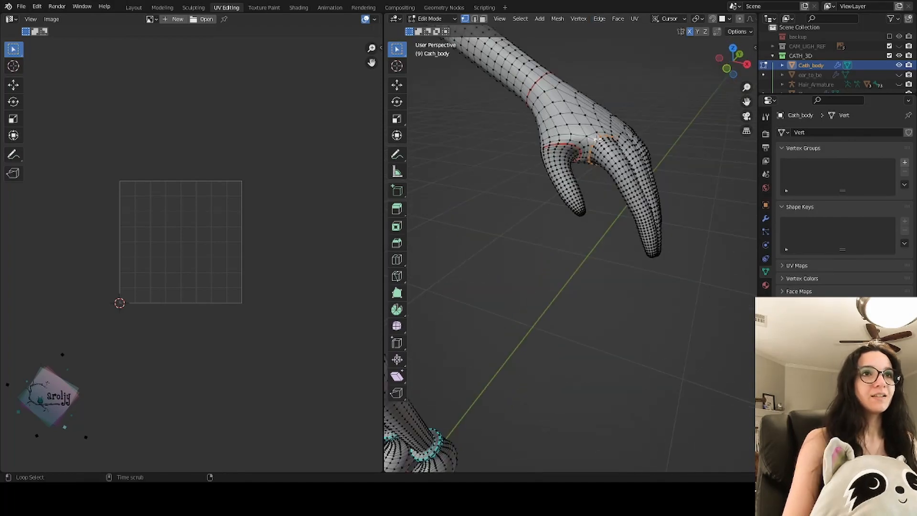
{"action": "middle_click_drag", "start_coordinate": [648, 165], "coordinate": [540, 134]}
{"action": "left_click", "coordinate": [601, 20]}
{"action": "left_click", "coordinate": [621, 194]}
Mark seams around the bases of the next fingers on the first hand.
{"action": "middle_click_drag", "start_coordinate": [612, 191], "coordinate": [484, 143]}
{"action": "left_click", "coordinate": [481, 117], "text": "alt"}
{"action": "left_click", "coordinate": [600, 19]}
{"action": "left_click", "coordinate": [620, 195]}
{"action": "left_click", "coordinate": [597, 208], "text": "alt"}
{"action": "left_click", "coordinate": [483, 119], "text": "alt"}
{"action": "left_click", "coordinate": [599, 18]}
{"action": "left_click", "coordinate": [623, 195]}
Mark a seam around a finger base on the opposite hand.
{"action": "scroll", "coordinate": [560, 238], "scroll_direction": "down", "scroll_amount": 6}
{"action": "mouse_move", "coordinate": [623, 201]}
{"action": "middle_mouse_down"}
{"action": "mouse_move", "coordinate": [561, 262]}
{"action": "mouse_move", "coordinate": [617, 215]}
{"action": "middle_mouse_up"}
{"action": "scroll", "coordinate": [561, 263], "scroll_direction": "up", "scroll_amount": 8}
{"action": "scroll", "coordinate": [537, 266], "scroll_direction": "down", "scroll_amount": 5}
{"action": "middle_click_drag", "start_coordinate": [617, 215], "coordinate": [647, 280], "text": "shift"}
{"action": "left_click", "coordinate": [675, 168], "text": "alt"}
{"action": "left_click", "coordinate": [602, 20]}
{"action": "left_click", "coordinate": [624, 195]}
Mark a seam around the base of the ring finger on the second hand.
{"action": "scroll", "coordinate": [624, 201], "scroll_direction": "down", "scroll_amount": 3}
{"action": "left_click", "coordinate": [535, 157], "text": "alt"}
{"action": "middle_click_drag", "start_coordinate": [535, 157], "coordinate": [621, 143]}
{"action": "left_click", "coordinate": [602, 20]}
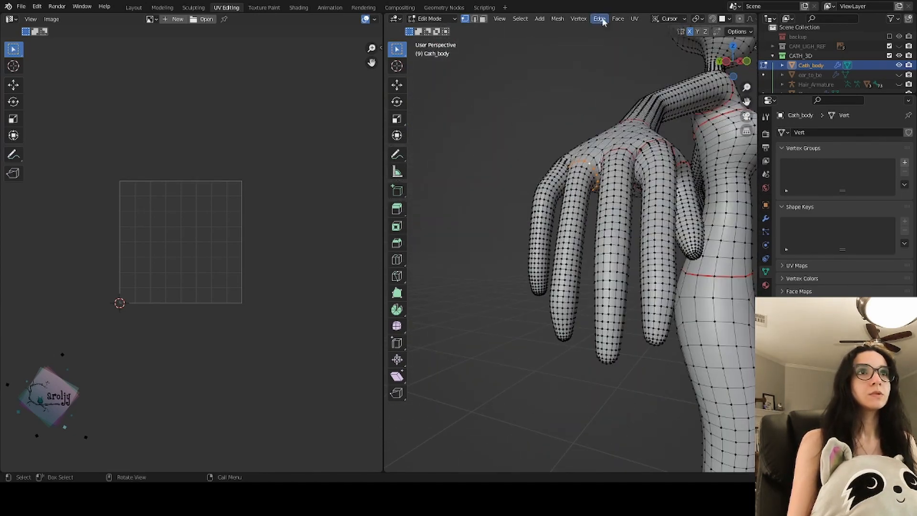
{"action": "left_click", "coordinate": [624, 195]}
Mark another edge loop near the finger bases of the second hand as a seam.
{"action": "scroll", "coordinate": [661, 167], "scroll_direction": "down", "scroll_amount": 5}
{"action": "middle_click_drag", "start_coordinate": [661, 167], "coordinate": [564, 143]}
{"action": "left_click", "coordinate": [645, 136], "text": "alt"}
{"action": "left_click", "coordinate": [602, 19]}
{"action": "left_click", "coordinate": [660, 192]}
{"action": "left_click", "coordinate": [600, 20]}
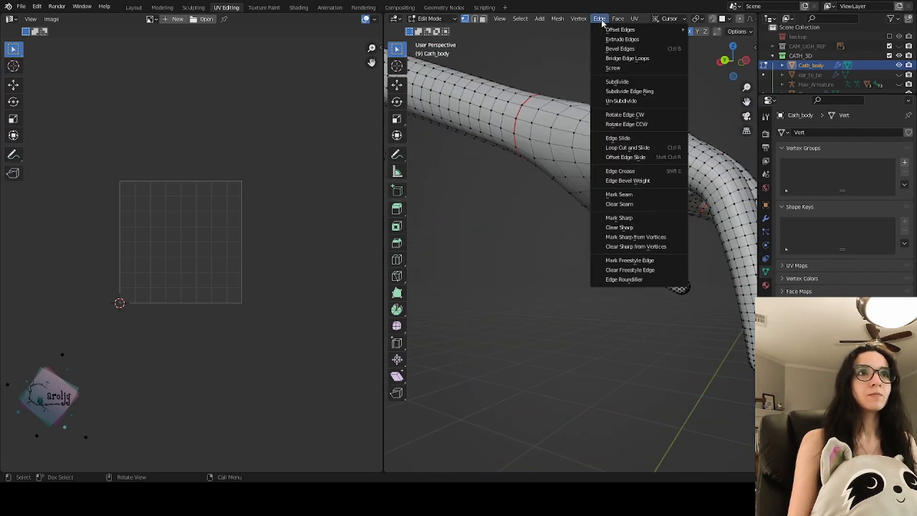
{"action": "left_click", "coordinate": [617, 194]}
Mark the edge loop around the base of the neck as a seam.
{"action": "scroll", "coordinate": [616, 194], "scroll_direction": "down", "scroll_amount": 8}
{"action": "middle_click_drag", "start_coordinate": [616, 195], "coordinate": [592, 163]}
{"action": "scroll", "coordinate": [594, 195], "scroll_direction": "up", "scroll_amount": 3}
{"action": "left_click", "coordinate": [586, 210], "text": "alt"}
{"action": "scroll", "coordinate": [483, 201], "scroll_direction": "up", "scroll_amount": 4}
{"action": "left_click", "coordinate": [575, 222], "text": "alt"}
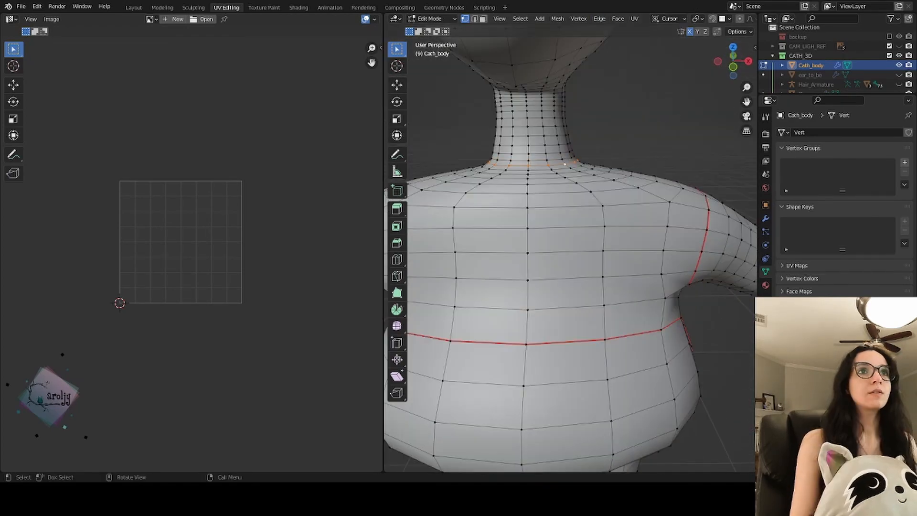
{"action": "left_click", "coordinate": [600, 19]}
{"action": "left_click", "coordinate": [624, 195]}
Mark the edge loop at the top of the neck, below the head, as a seam.
{"action": "middle_click_drag", "start_coordinate": [616, 191], "coordinate": [511, 186]}
{"action": "left_click", "coordinate": [506, 95], "text": "alt"}
{"action": "left_click", "coordinate": [600, 20]}
{"action": "left_click", "coordinate": [636, 197]}
Mark seams around both ankles, just below the ankle cuffs.
{"action": "scroll", "coordinate": [633, 199], "scroll_direction": "down", "scroll_amount": 8}
{"action": "middle_click_drag", "start_coordinate": [612, 205], "coordinate": [573, 157]}
{"action": "scroll", "coordinate": [573, 191], "scroll_direction": "up", "scroll_amount": 8}
{"action": "middle_click_drag", "start_coordinate": [572, 239], "coordinate": [462, 256]}
{"action": "left_click", "coordinate": [616, 215], "text": "alt"}
{"action": "middle_click_drag", "start_coordinate": [616, 215], "coordinate": [639, 214]}
{"action": "left_click", "coordinate": [599, 19]}
{"action": "left_click", "coordinate": [630, 196]}
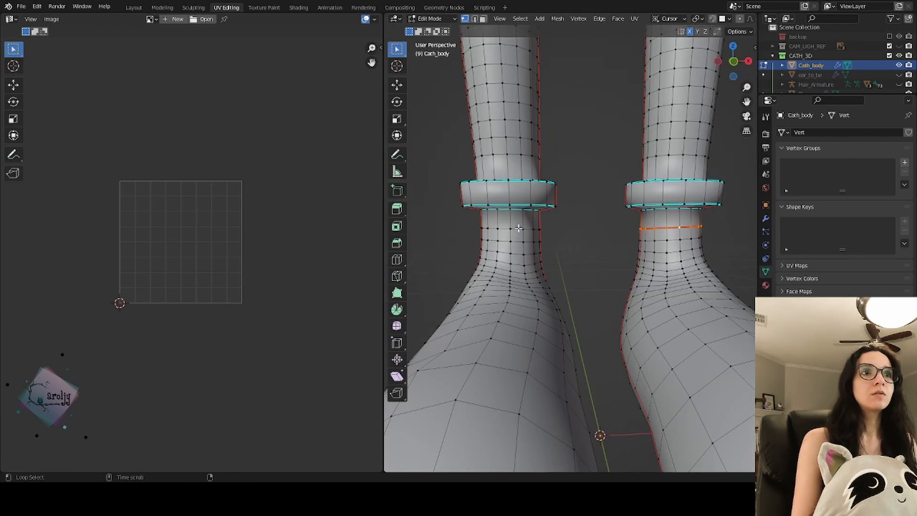
{"action": "left_click", "coordinate": [517, 230], "text": "alt"}
{"action": "left_click", "coordinate": [600, 19]}
{"action": "left_click", "coordinate": [633, 197]}
{"action": "middle_click_drag", "start_coordinate": [530, 205], "coordinate": [742, 212]}
{"action": "scroll", "coordinate": [621, 224], "scroll_direction": "down", "scroll_amount": 8}
{"action": "middle_click_drag", "start_coordinate": [621, 191], "coordinate": [616, 344], "text": "shift"}
{"action": "middle_click_drag", "start_coordinate": [573, 215], "coordinate": [573, 239]}
{"action": "middle_click_drag", "start_coordinate": [693, 167], "coordinate": [573, 248], "text": "shift"}
{"action": "middle_click_drag", "start_coordinate": [573, 249], "coordinate": [454, 205]}
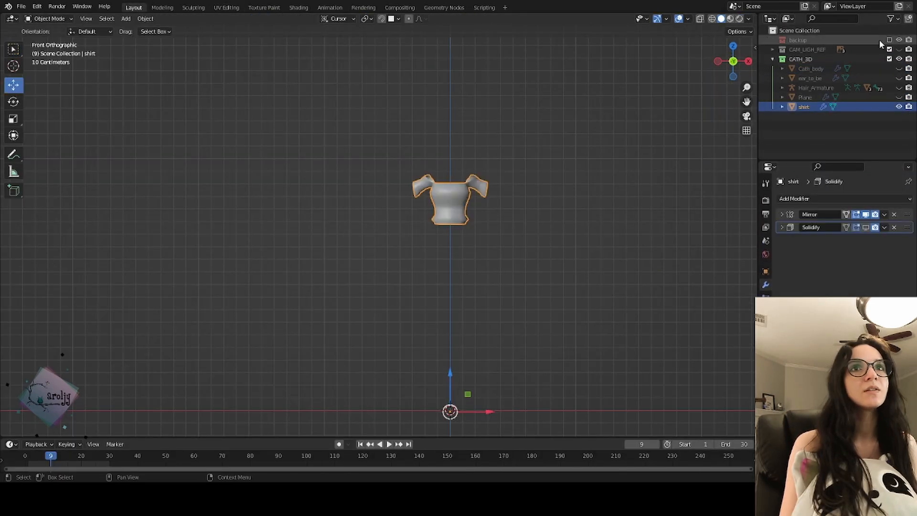
Enable the backup collection to check its objects, exclude it again, and select the shirt.
{"action": "left_click_drag", "start_coordinate": [816, 43], "coordinate": [817, 41]}
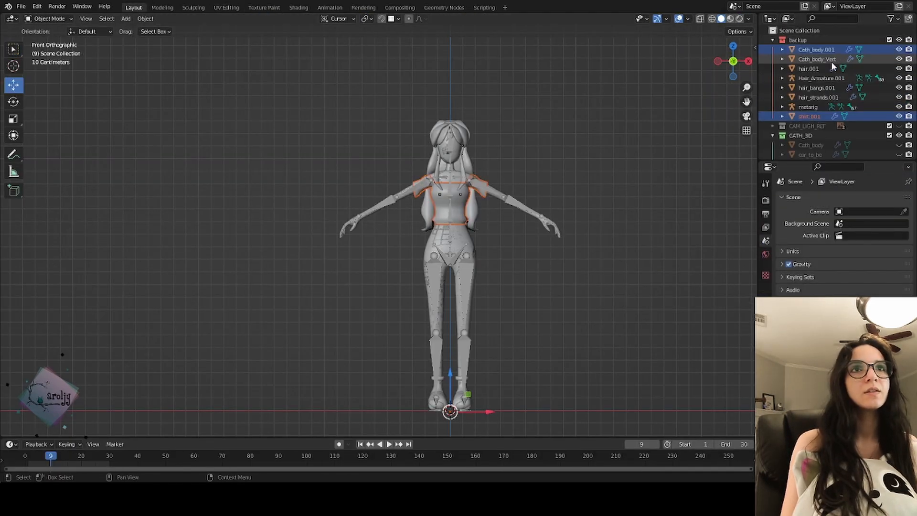
{"action": "left_click", "coordinate": [773, 40]}
{"action": "left_click", "coordinate": [890, 40]}
{"action": "left_click", "coordinate": [795, 109]}
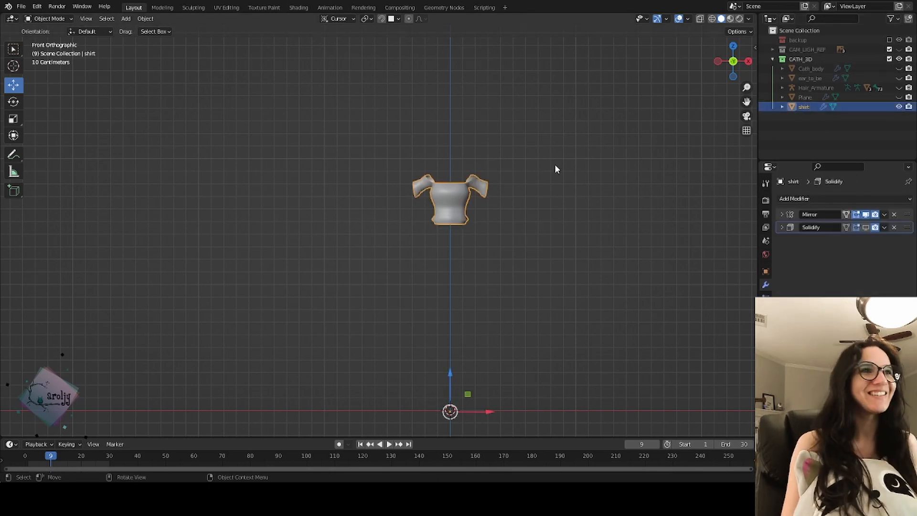
Apply the shirt's Mirror modifier and open the UV Editing workspace.
{"action": "scroll", "coordinate": [442, 200], "scroll_direction": "up", "scroll_amount": 5}
{"action": "key", "text": "ctrl+a"}
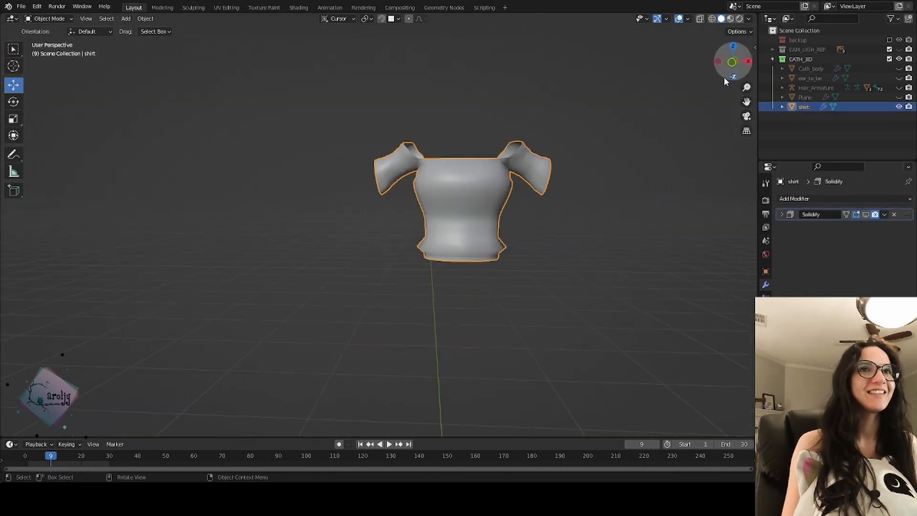
{"action": "left_click", "coordinate": [227, 7]}
Mark a seam down the shirt's side and along the underside of the sleeve.
{"action": "middle_click_drag", "start_coordinate": [475, 267], "coordinate": [524, 196]}
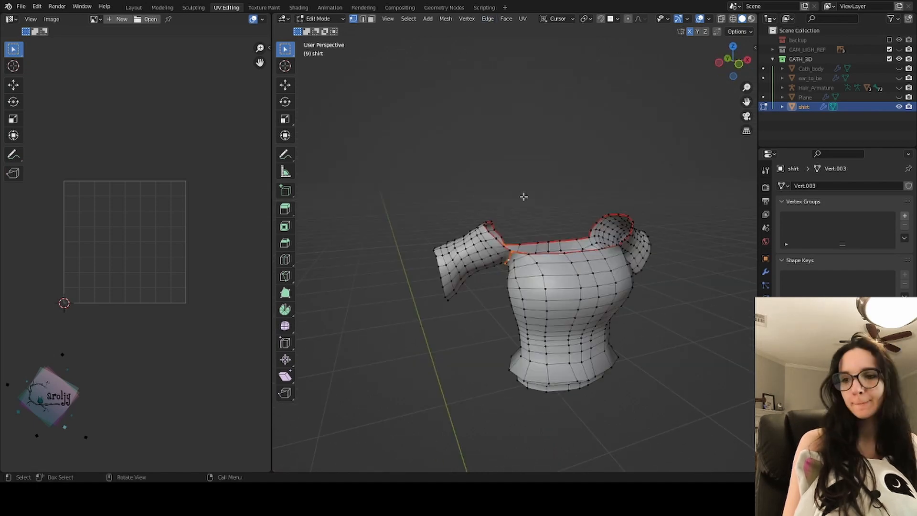
{"action": "middle_click_drag", "start_coordinate": [668, 293], "coordinate": [583, 257]}
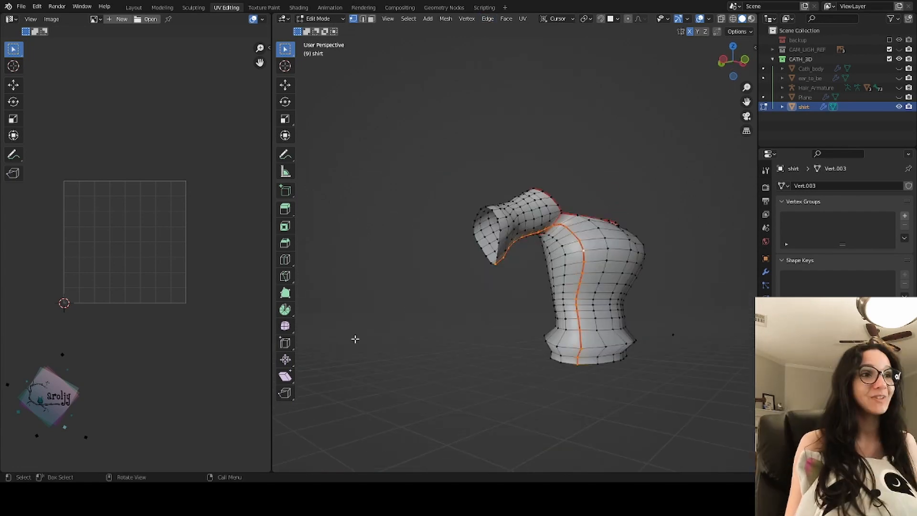
{"action": "middle_click_drag", "start_coordinate": [356, 340], "coordinate": [436, 328]}
Mark the edge loop around the shirt's bottom hem as a seam.
{"action": "left_click", "coordinate": [134, 7]}
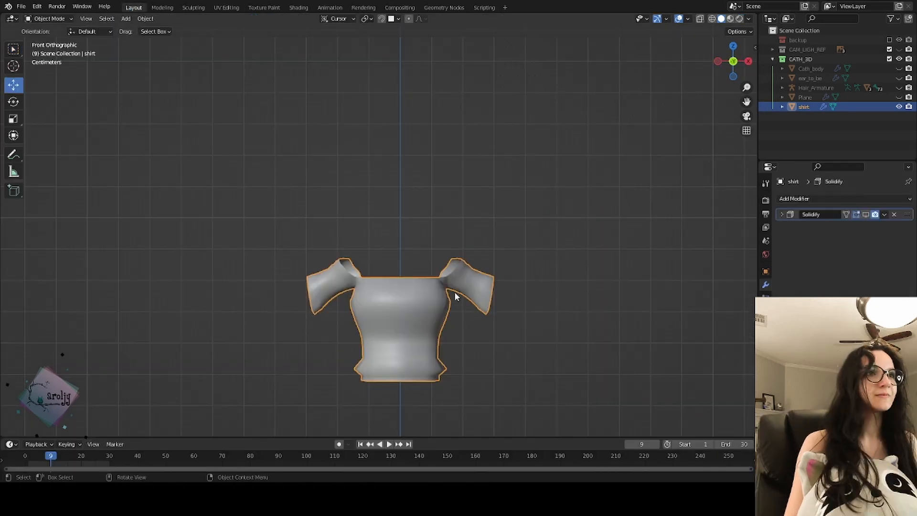
{"action": "left_click", "coordinate": [227, 7]}
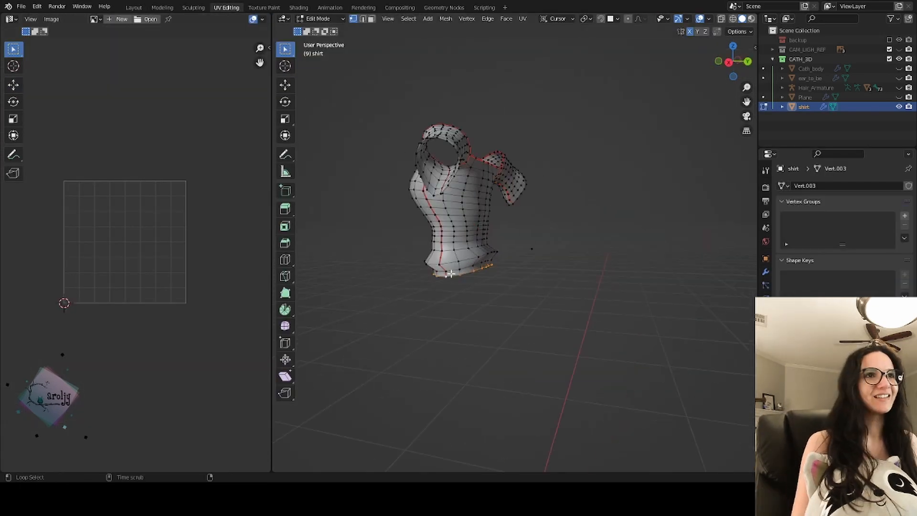
{"action": "middle_click_drag", "start_coordinate": [655, 167], "coordinate": [583, 163]}
Delete the two stray vertices floating on either side of the shirt in the Modeling workspace.
{"action": "left_click", "coordinate": [164, 9]}
{"action": "key", "text": "x"}
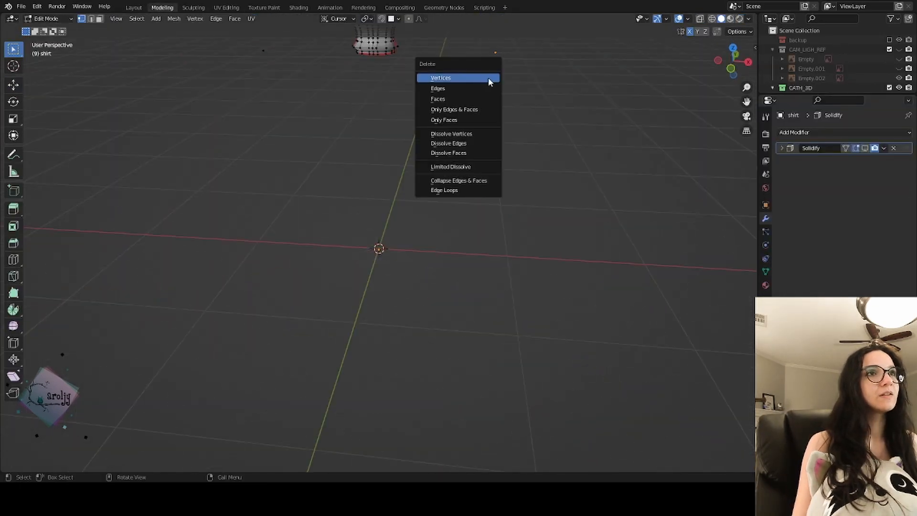
{"action": "left_click", "coordinate": [489, 80]}
{"action": "left_click", "coordinate": [242, 73]}
{"action": "key", "text": "x"}
{"action": "left_click", "coordinate": [241, 73]}
Save the CATHERINE_3D_MODEL.blend file with the shirt's seams in place.
{"action": "middle_click_drag", "start_coordinate": [81, 66], "coordinate": [99, 10]}
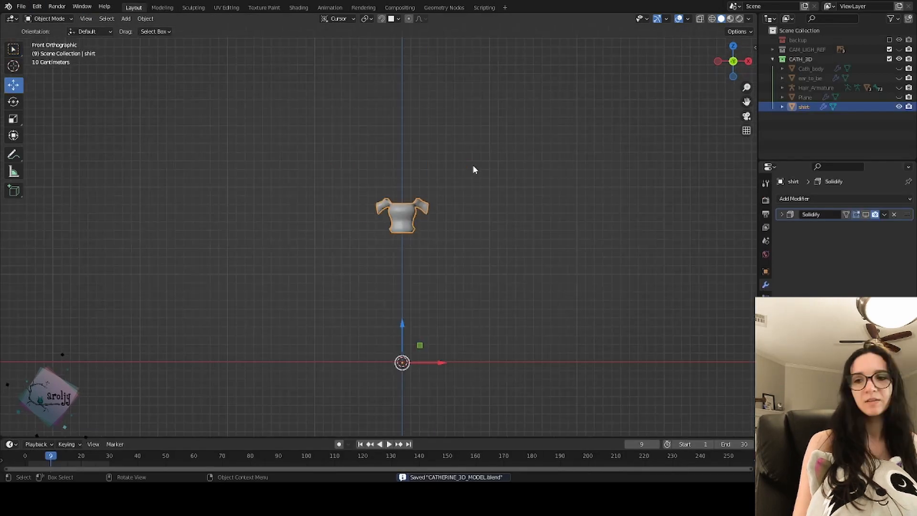
{"action": "left_click", "coordinate": [226, 7]}
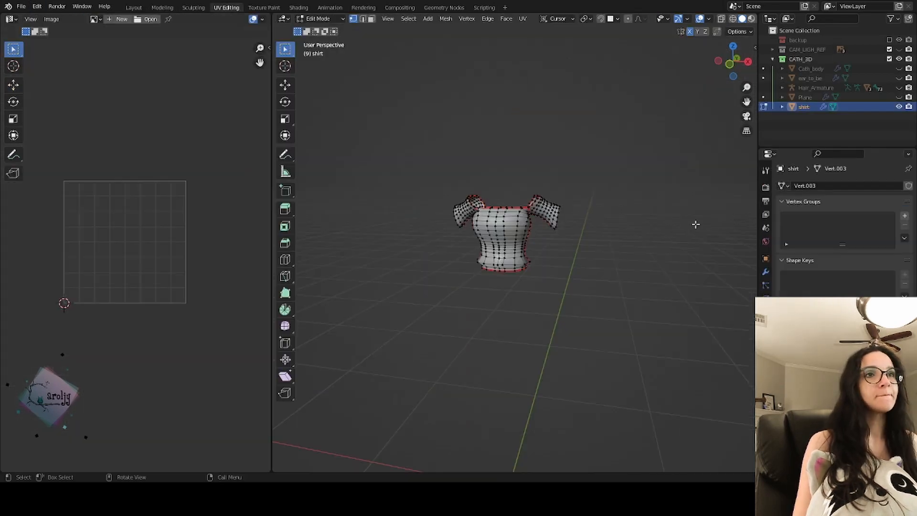
{"action": "left_click", "coordinate": [21, 7]}
{"action": "left_click", "coordinate": [29, 68]}
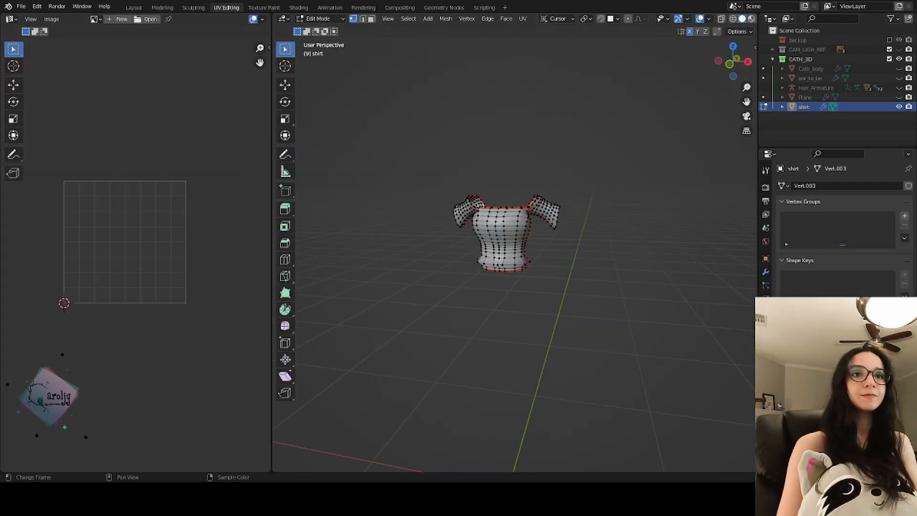
{"action": "scroll", "coordinate": [482, 237], "scroll_direction": "up", "scroll_amount": 4}
{"action": "middle_click_drag", "start_coordinate": [470, 236], "coordinate": [498, 237]}
{"action": "middle_click_drag", "start_coordinate": [442, 221], "coordinate": [516, 238]}
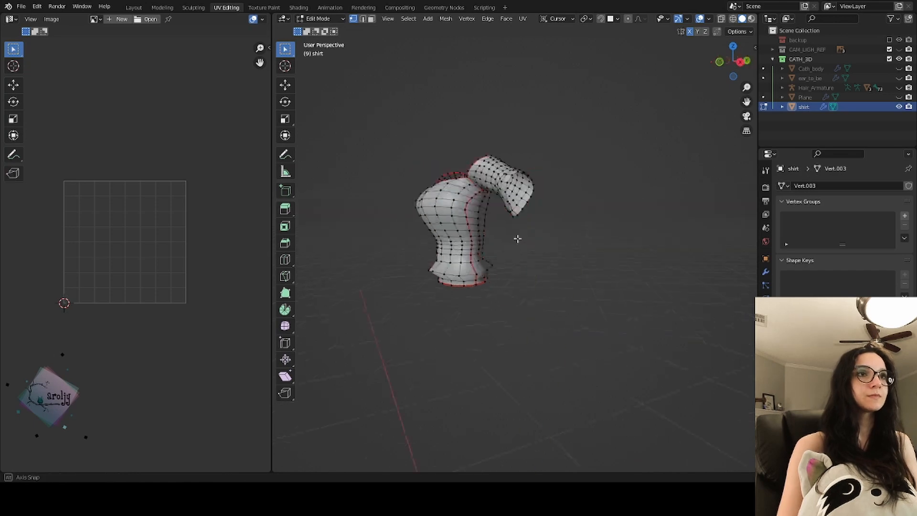
{"action": "key", "text": "ctrl+s"}
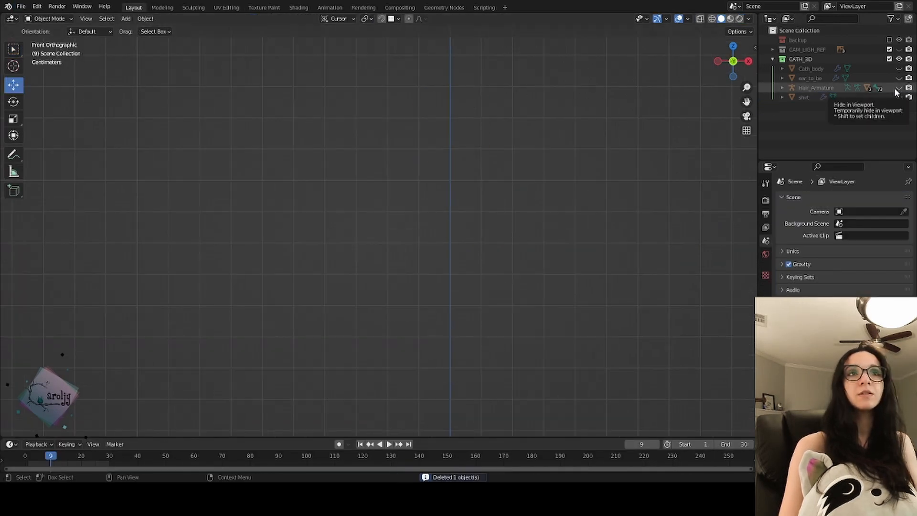
Expand Hair_Armature and show its hair mesh in the viewport.
{"action": "left_click", "coordinate": [783, 88]}
{"action": "left_click_drag", "start_coordinate": [900, 117], "coordinate": [900, 136]}
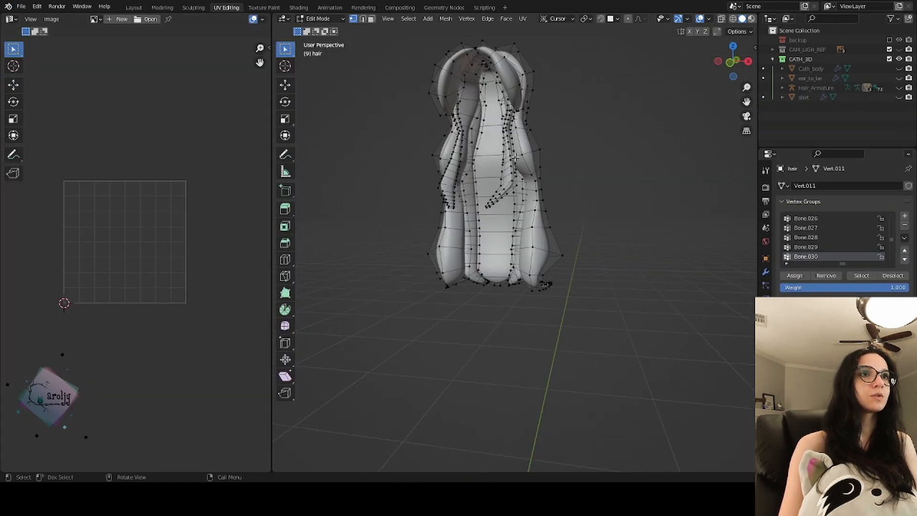
Try to unwrap the entire hair mesh without seams, then undo the unwrap.
{"action": "middle_click_drag", "start_coordinate": [549, 239], "coordinate": [522, 192]}
{"action": "key", "text": "a"}
{"action": "key", "text": "u"}
{"action": "left_click", "coordinate": [477, 180]}
{"action": "scroll", "coordinate": [137, 255], "scroll_direction": "up", "scroll_amount": 3}
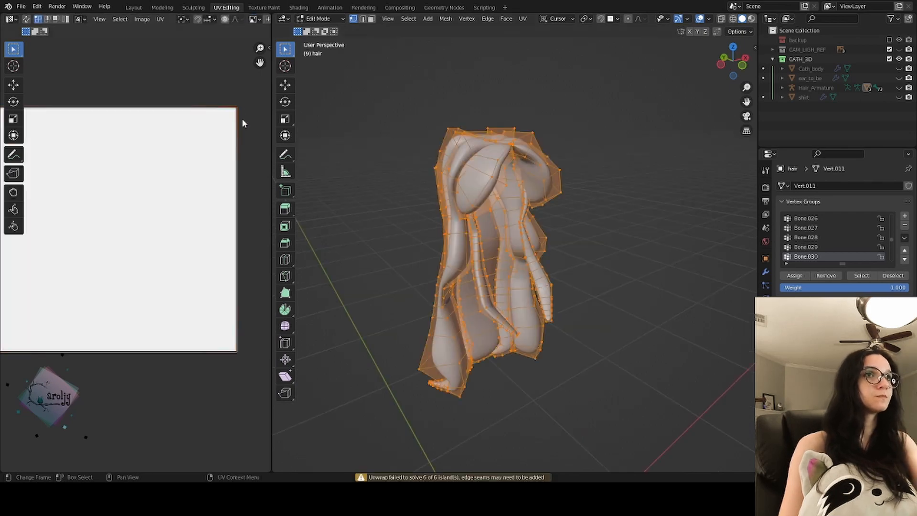
{"action": "key", "text": "ctrl+z"}
{"action": "left_click", "coordinate": [134, 8]}
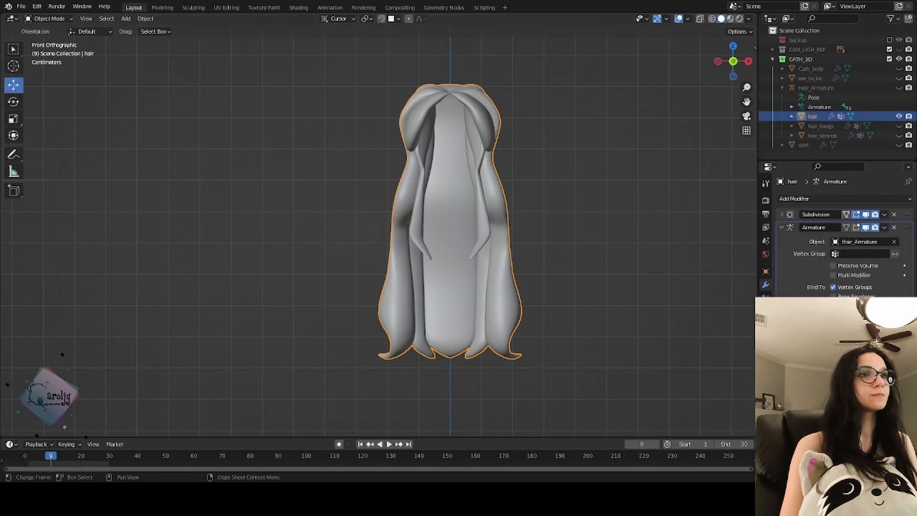
{"action": "middle_click_drag", "start_coordinate": [549, 239], "coordinate": [409, 280]}
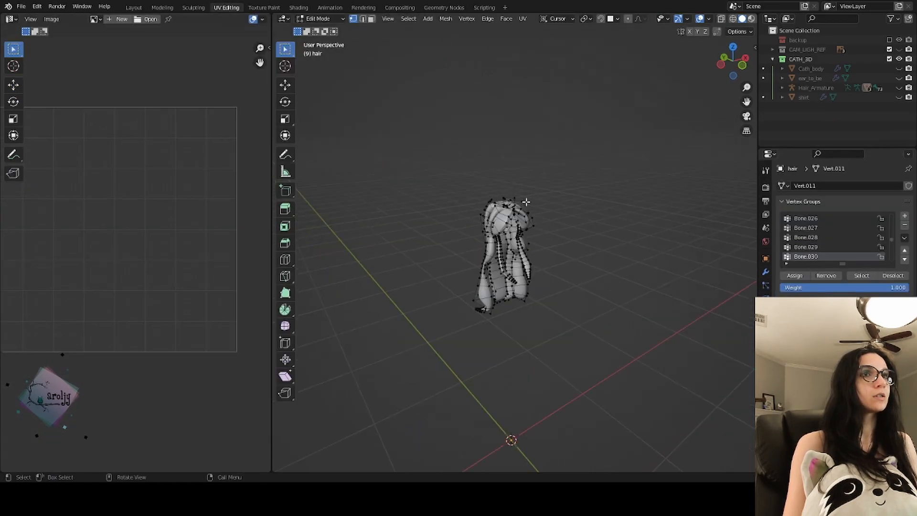
{"action": "scroll", "coordinate": [526, 201], "scroll_direction": "up", "scroll_amount": 4}
{"action": "middle_click_drag", "start_coordinate": [526, 201], "coordinate": [569, 205]}
{"action": "left_click", "coordinate": [485, 215], "text": "alt"}
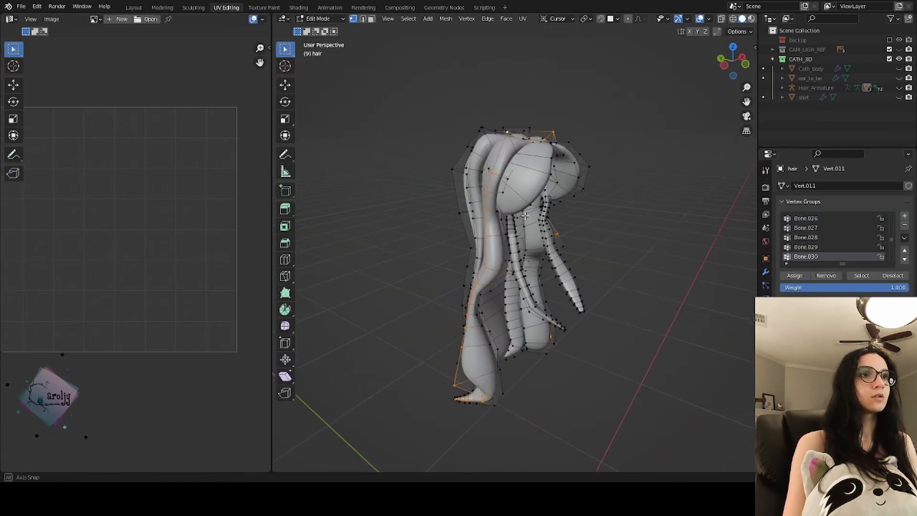
{"action": "middle_click_drag", "start_coordinate": [485, 215], "coordinate": [435, 207]}
{"action": "key", "text": "a"}
{"action": "key", "text": "ctrl+z"}
{"action": "key", "text": "ctrl+e"}
Unwrap the entire hair mesh with Smart UV Project and clear the selection.
{"action": "key", "text": "a"}
{"action": "key", "text": "u"}
{"action": "left_click", "coordinate": [440, 211]}
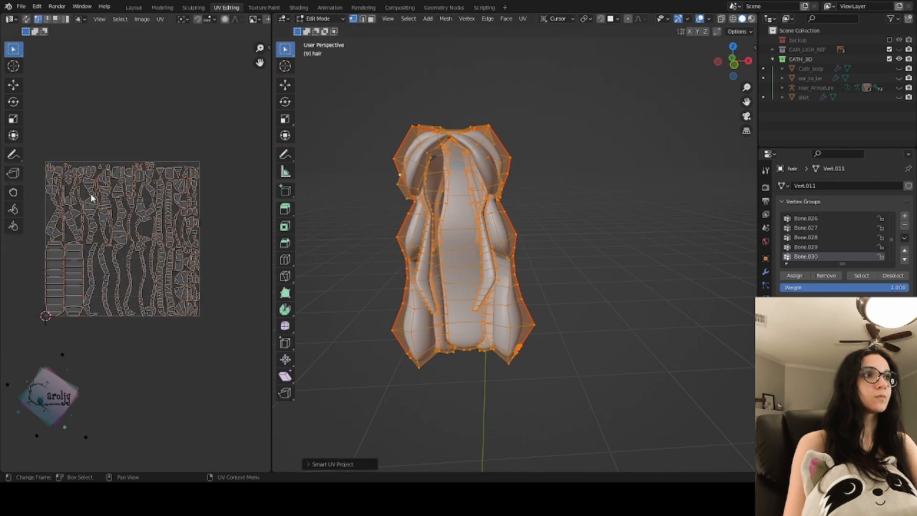
{"action": "scroll", "coordinate": [143, 196], "scroll_direction": "up", "scroll_amount": 2}
{"action": "key", "text": "alt+a"}
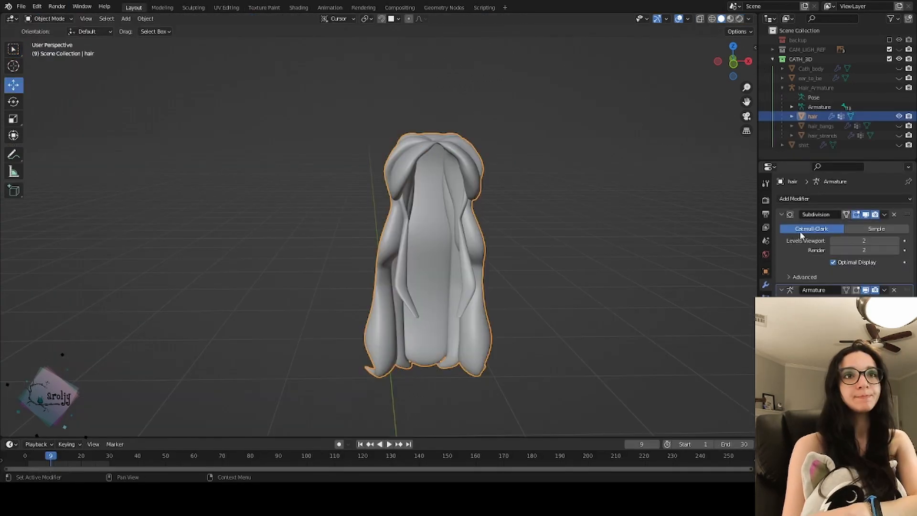
Hide the hair, hair_bangs and hair_strands objects in the viewport.
{"action": "left_click_drag", "start_coordinate": [900, 116], "coordinate": [900, 137]}
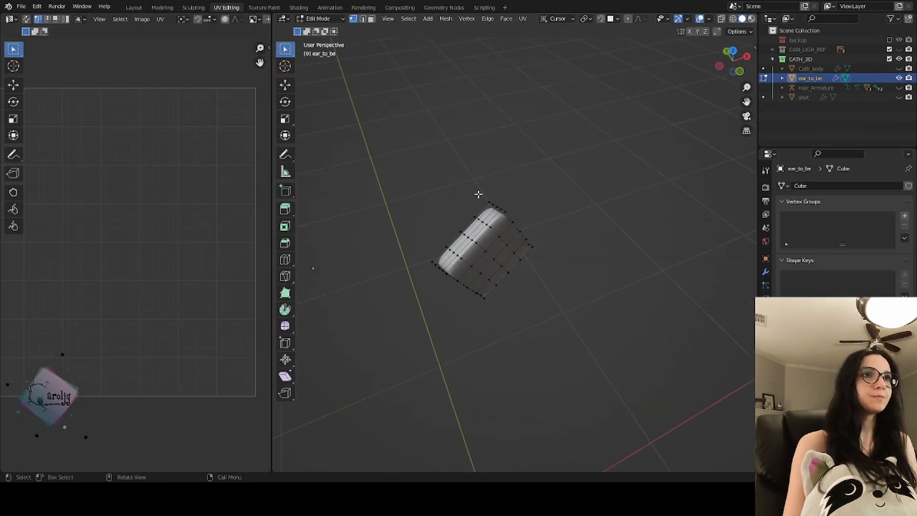
Select the whole ear_to_be mesh and unwrap its UVs.
{"action": "middle_click_drag", "start_coordinate": [478, 230], "coordinate": [392, 158]}
{"action": "left_click", "coordinate": [488, 19]}
{"action": "left_click", "coordinate": [505, 19]}
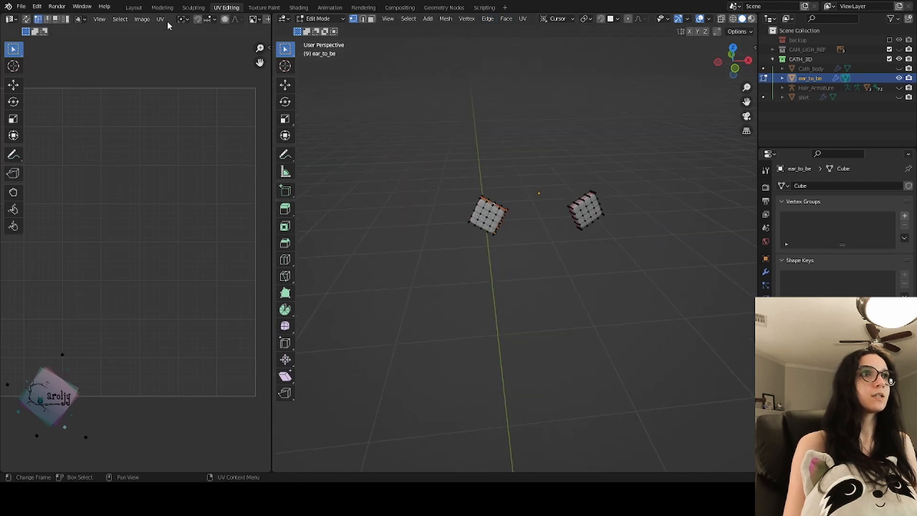
{"action": "key", "text": "u"}
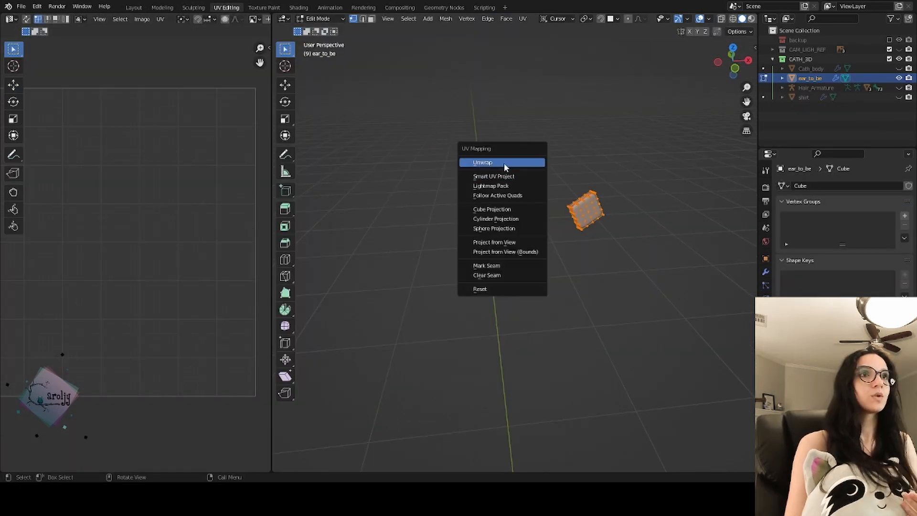
{"action": "left_click", "coordinate": [504, 163]}
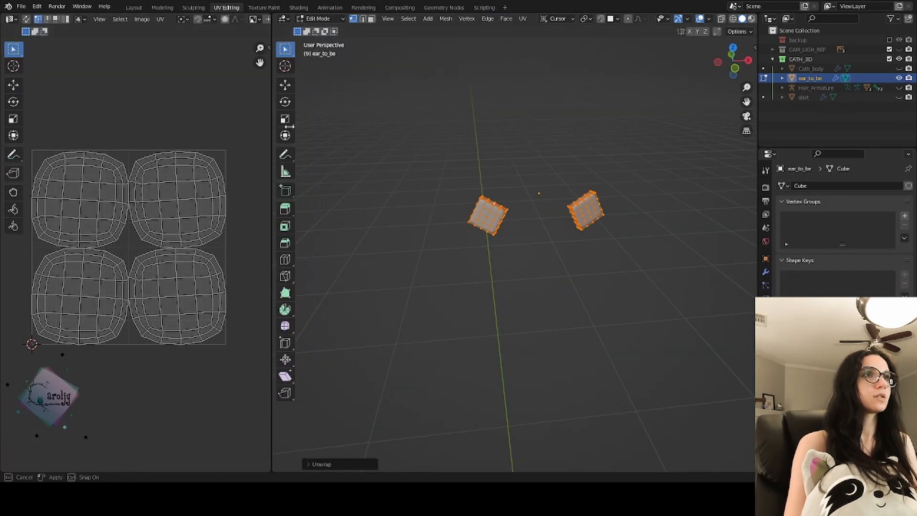
Create a 1024 x 1024 px image named body_texture for Cath_body, filled with a light peach skin colour.
{"action": "left_click", "coordinate": [298, 19]}
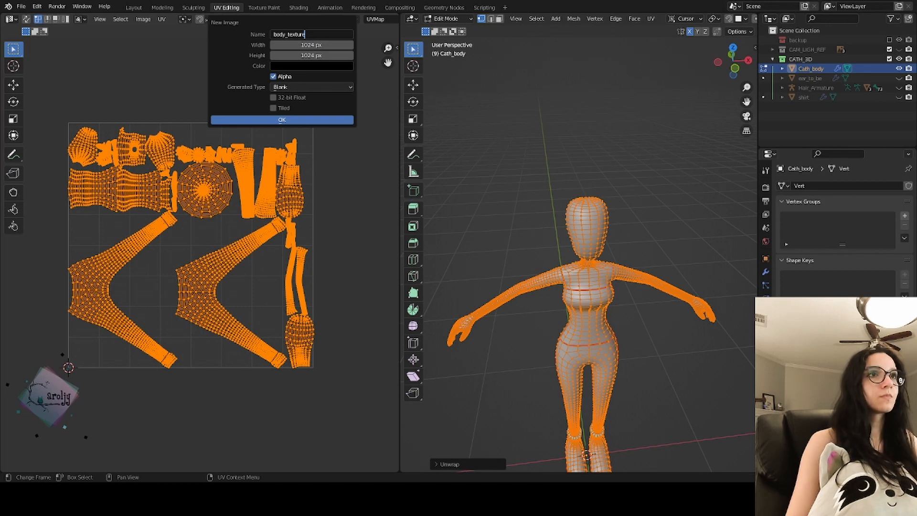
{"action": "left_click", "coordinate": [311, 66]}
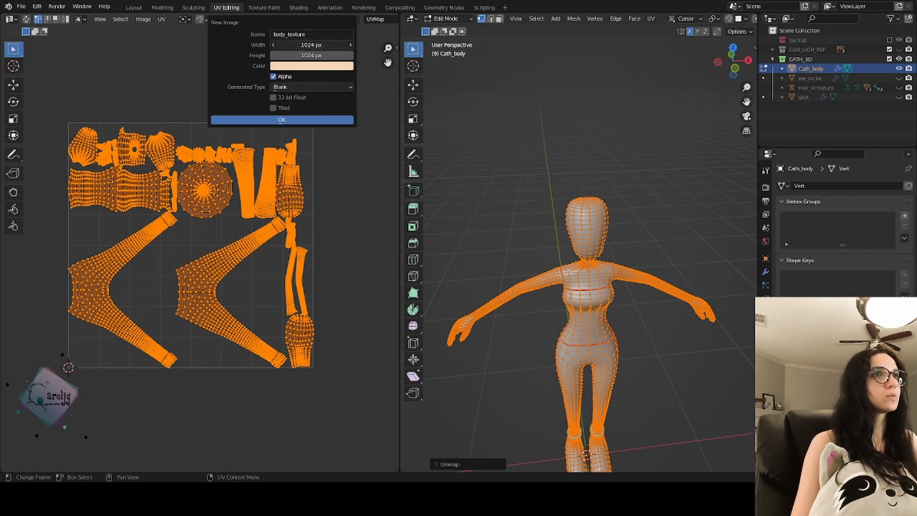
{"action": "left_click", "coordinate": [335, 121]}
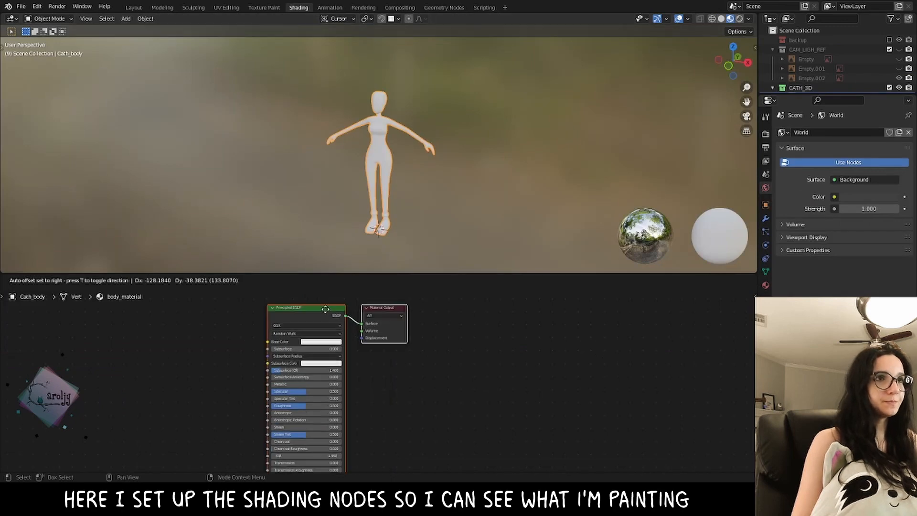
Delete the Principled BSDF node from body_material and search the node list for Image Texture.
{"action": "key", "text": "x"}
{"action": "key", "text": "shift+a"}
{"action": "type", "text": "Imag"}
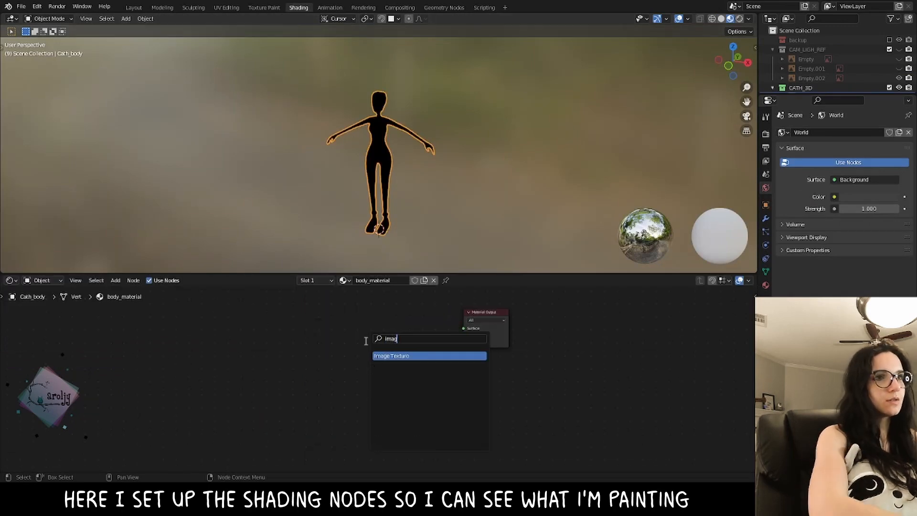
Open the Texture Paint workspace and show the Empty.002 colour palette reference beside the body.
{"action": "left_click", "coordinate": [265, 7]}
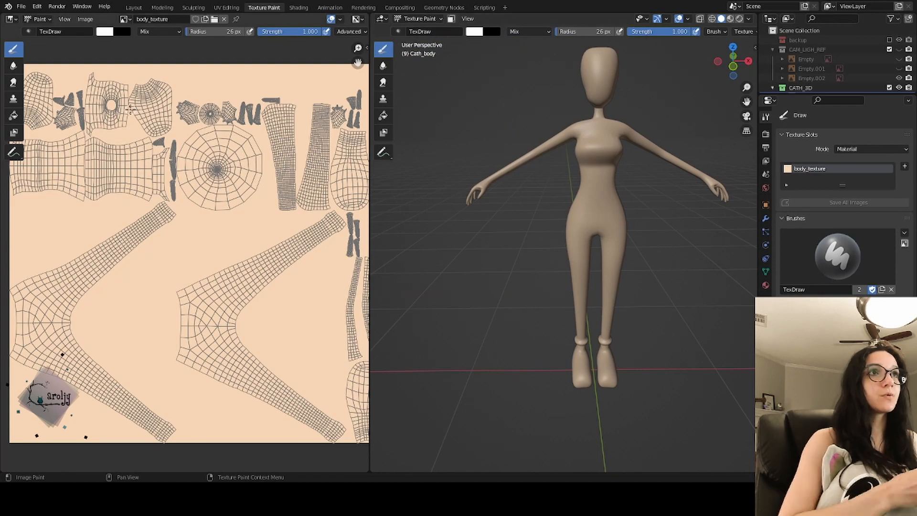
{"action": "left_click", "coordinate": [132, 8]}
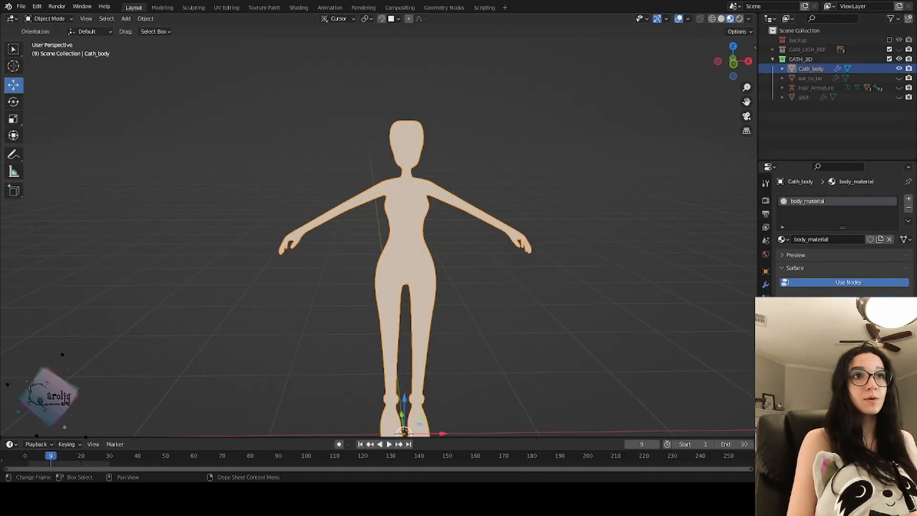
{"action": "left_click", "coordinate": [264, 8]}
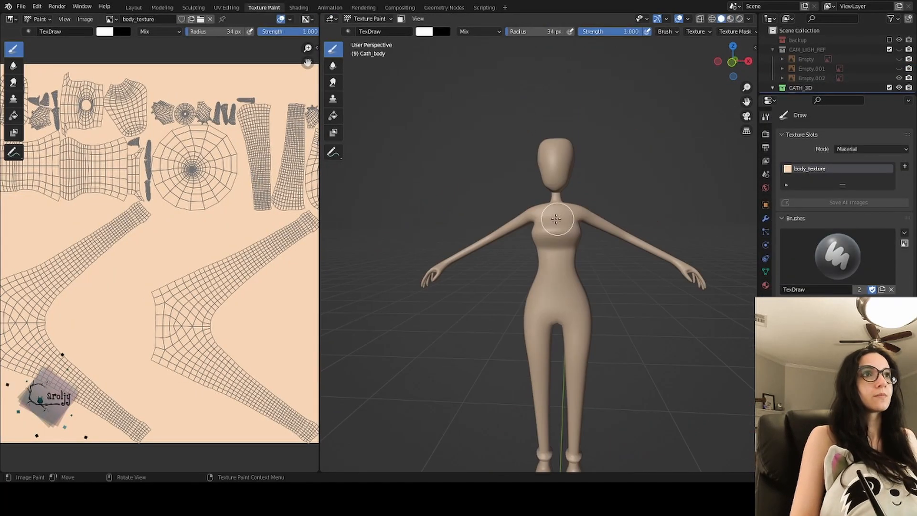
{"action": "left_click", "coordinate": [899, 50]}
{"action": "middle_click_drag", "start_coordinate": [356, 205], "coordinate": [524, 232], "text": "shift"}
Display the render settings and switch the viewport to Material Preview shading.
{"action": "left_click", "coordinate": [424, 31]}
{"action": "left_click", "coordinate": [497, 136]}
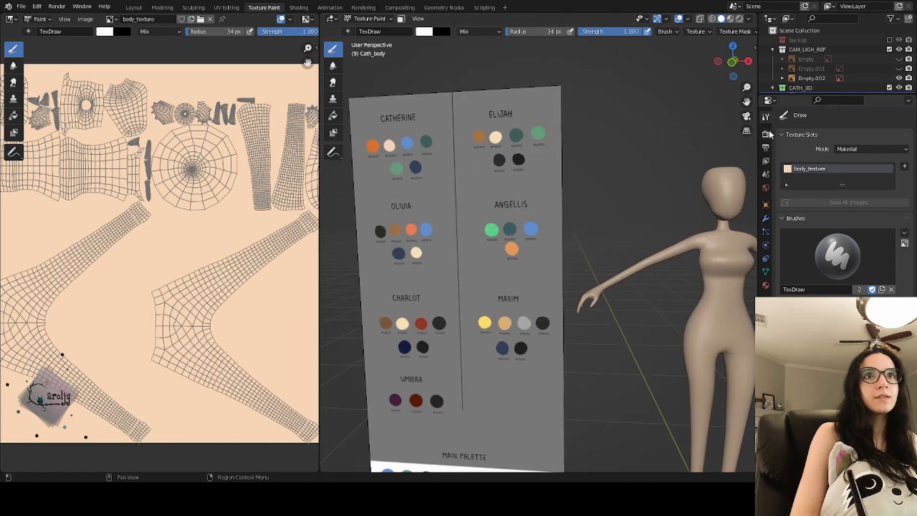
{"action": "left_click", "coordinate": [767, 134]}
{"action": "left_click", "coordinate": [731, 19]}
Set the brush colour to the skin tone F6D4B4 in both the image editor and the viewport.
{"action": "left_click", "coordinate": [425, 31]}
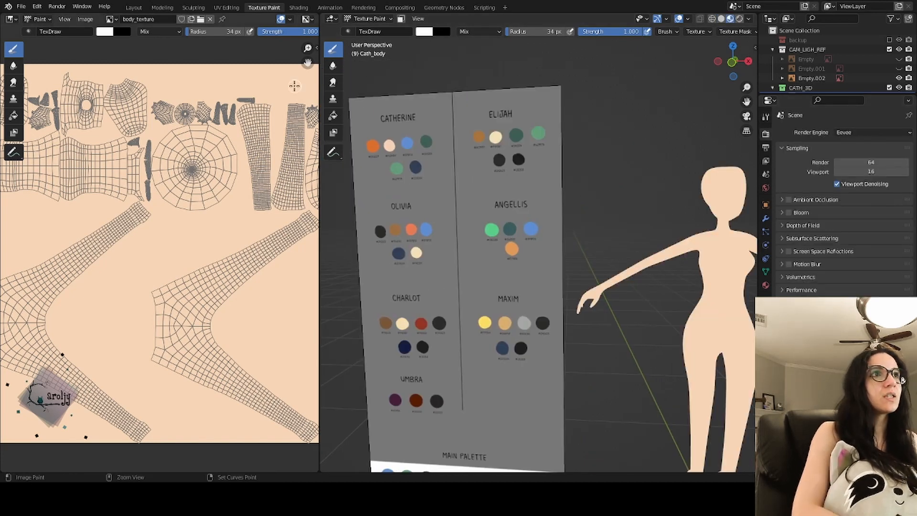
{"action": "left_click", "coordinate": [104, 32]}
{"action": "left_click", "coordinate": [178, 136]}
{"action": "left_click", "coordinate": [205, 88]}
{"action": "left_click", "coordinate": [105, 31]}
{"action": "left_click", "coordinate": [143, 136]}
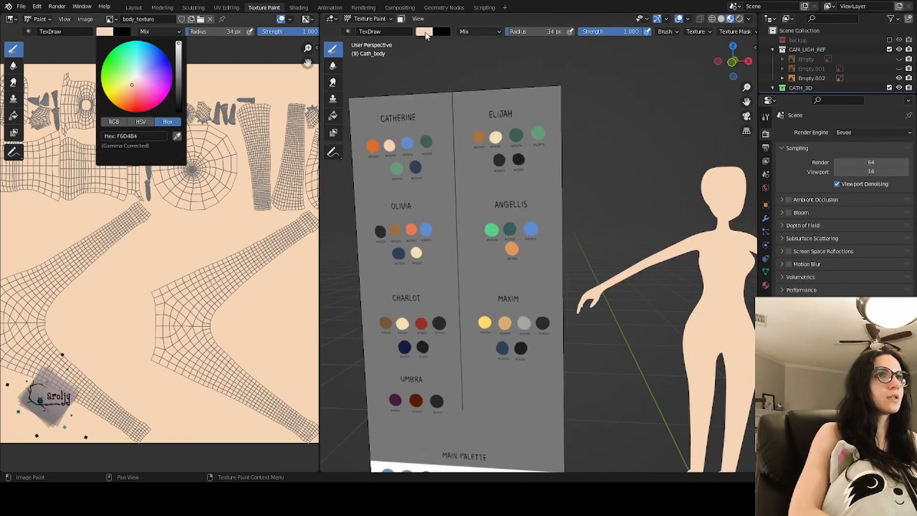
{"action": "left_click", "coordinate": [425, 32]}
Hide the Empty.002 palette reference and frame the body in front view.
{"action": "left_click", "coordinate": [899, 78]}
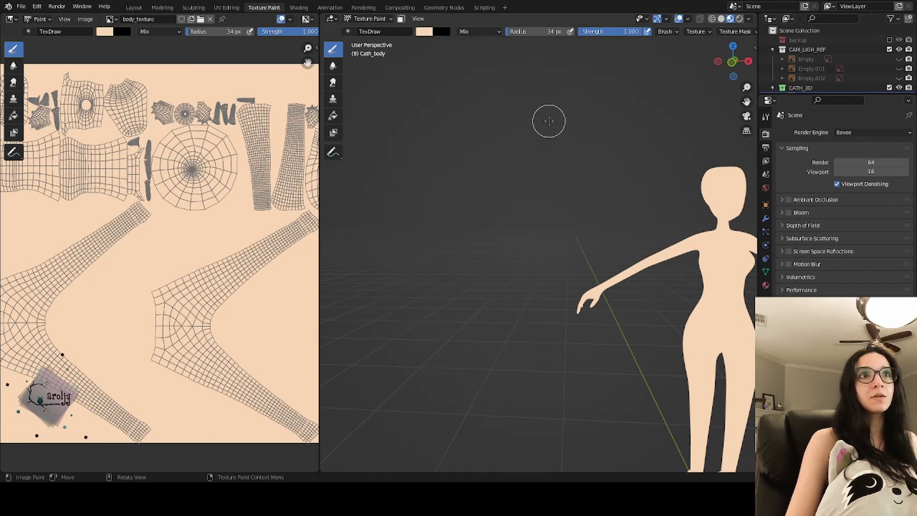
{"action": "key", "text": "KP_Decimal"}
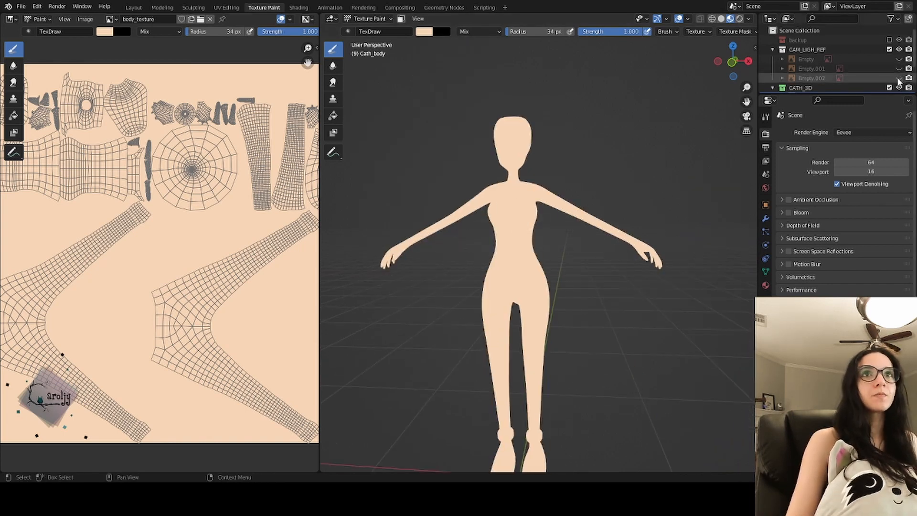
{"action": "key", "text": "KP_1"}
{"action": "scroll", "coordinate": [478, 191], "scroll_direction": "down", "scroll_amount": 2}
{"action": "left_click_drag", "start_coordinate": [316, 26], "coordinate": [302, 243]}
{"action": "left_click", "coordinate": [10, 18]}
{"action": "left_click", "coordinate": [49, 57]}
{"action": "left_click", "coordinate": [111, 19]}
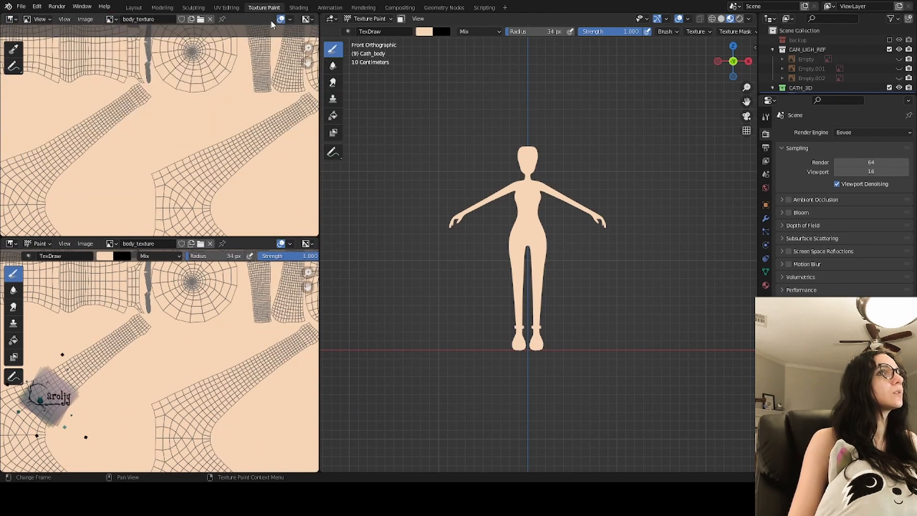
{"action": "right_click", "coordinate": [253, 236]}
{"action": "left_click", "coordinate": [263, 267]}
Add the two-character artwork to the scene as a reference image from the Layout workspace.
{"action": "left_click", "coordinate": [133, 7]}
{"action": "left_click", "coordinate": [63, 7]}
{"action": "left_click", "coordinate": [126, 19]}
{"action": "mouse_move", "coordinate": [143, 134]}
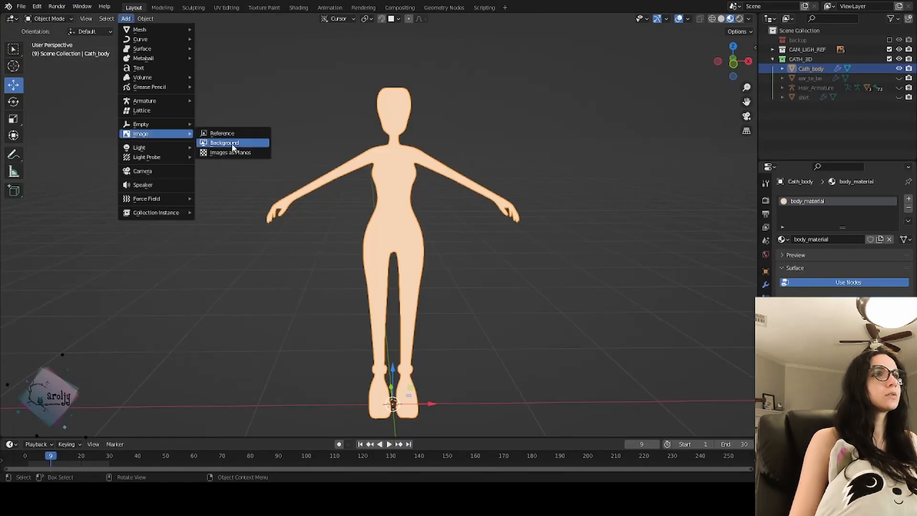
{"action": "left_click", "coordinate": [223, 133]}
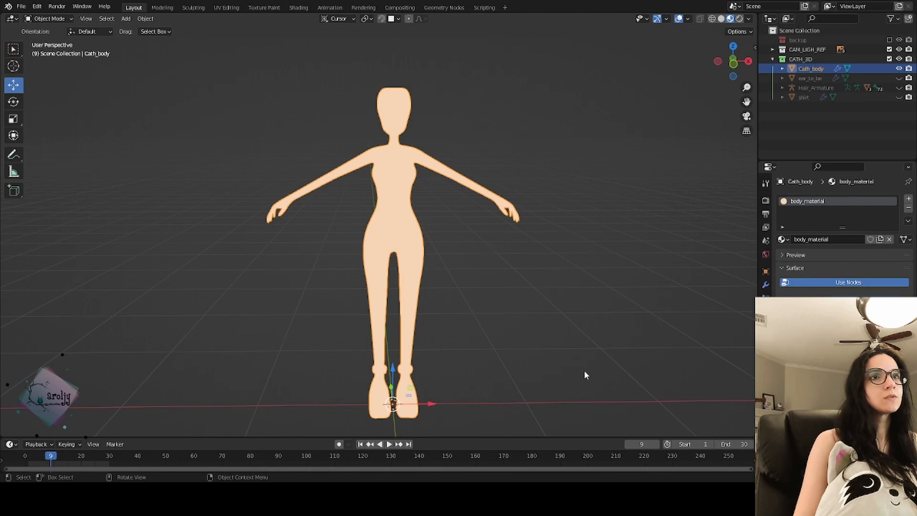
Scale the reference artwork to slightly taller than the body and place it beside the body in front view.
{"action": "scroll", "coordinate": [477, 256], "scroll_direction": "down", "scroll_amount": 4}
{"action": "key", "text": "s"}
{"action": "left_click", "coordinate": [429, 253]}
{"action": "left_click_drag", "start_coordinate": [389, 285], "coordinate": [389, 216]}
{"action": "left_click_drag", "start_coordinate": [420, 248], "coordinate": [330, 248]}
{"action": "left_click", "coordinate": [734, 64]}
{"action": "scroll", "coordinate": [382, 229], "scroll_direction": "up", "scroll_amount": 3}
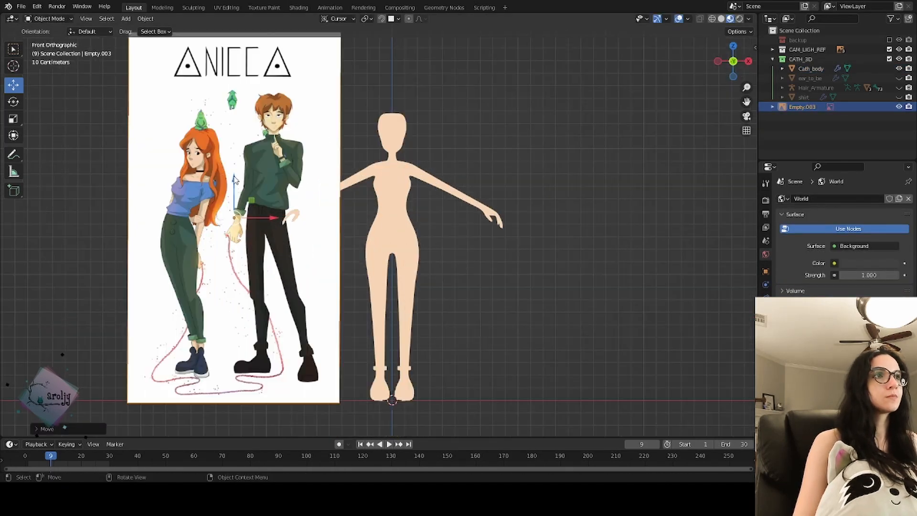
{"action": "left_click_drag", "start_coordinate": [255, 220], "coordinate": [654, 229]}
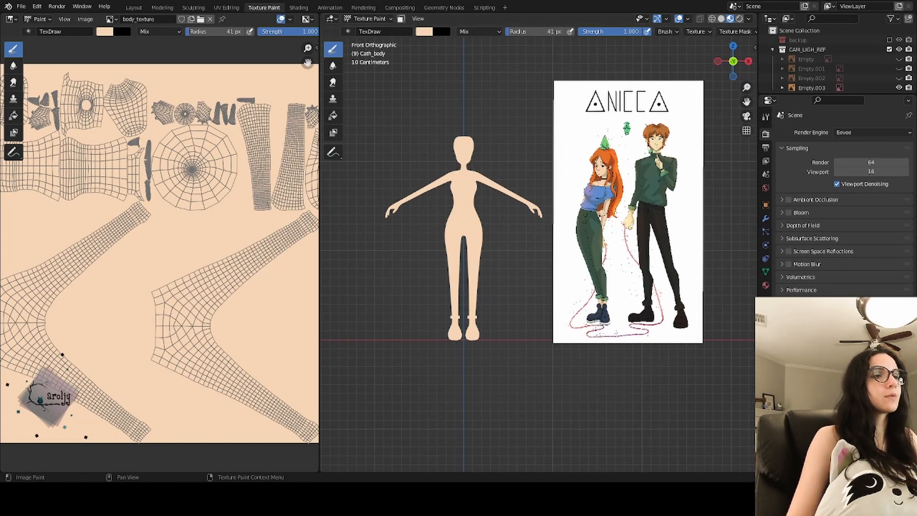
Set the brush colour to dark green by pasting its hex code.
{"action": "left_click", "coordinate": [424, 32]}
{"action": "left_click", "coordinate": [465, 135]}
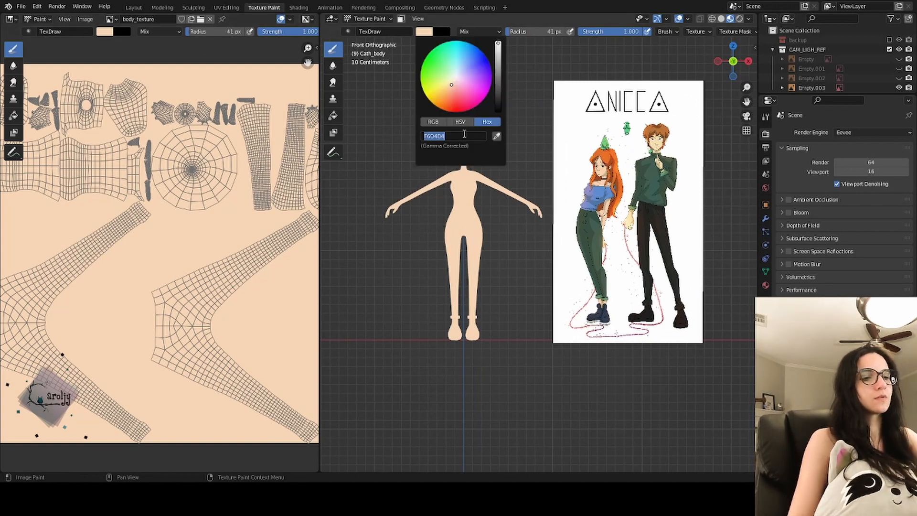
{"action": "key", "text": "ctrl+v"}
{"action": "key", "text": "Return"}
Show the shirt object and set the brush radius to 74 px at the waistline.
{"action": "scroll", "coordinate": [463, 181], "scroll_direction": "up", "scroll_amount": 6}
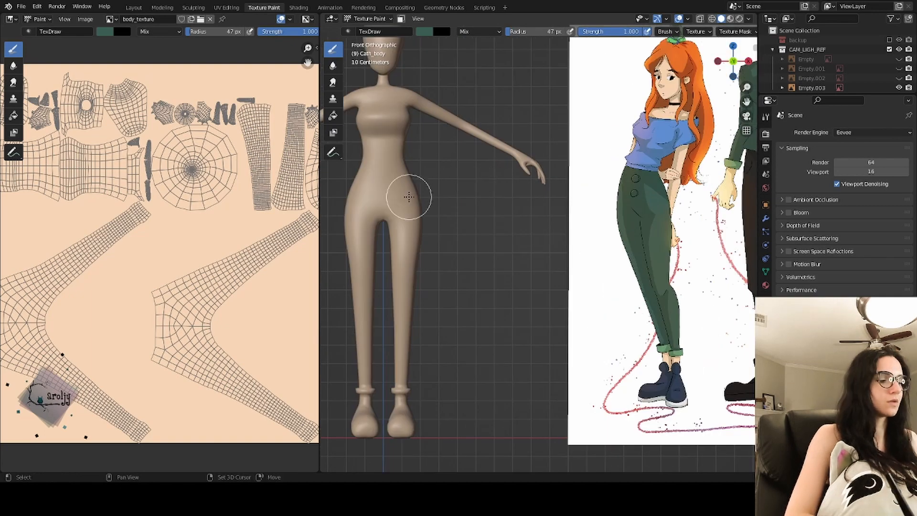
{"action": "left_click", "coordinate": [899, 84]}
{"action": "scroll", "coordinate": [494, 252], "scroll_direction": "up", "scroll_amount": 5}
{"action": "key", "text": "f"}
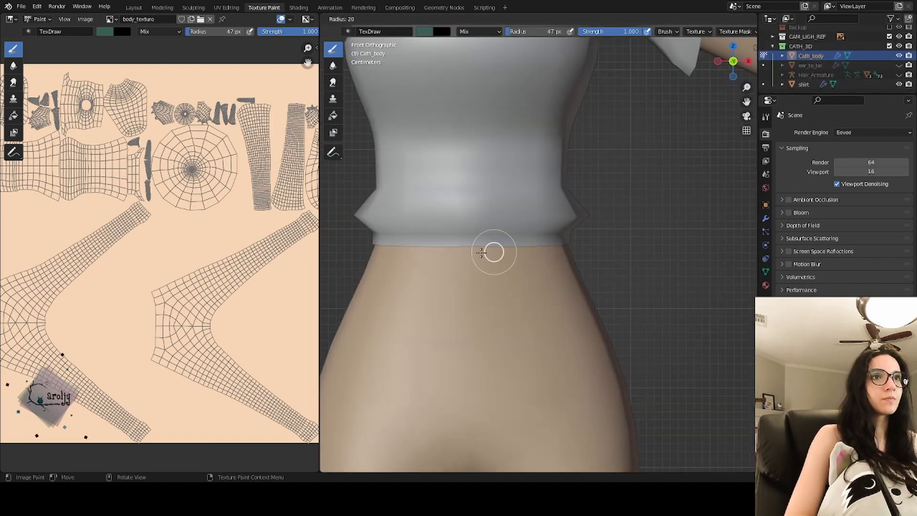
{"action": "key", "text": "f"}
Paint the front of the hips dark green from the shirt hem down to the upper thighs.
{"action": "left_click_drag", "start_coordinate": [471, 287], "coordinate": [573, 324]}
{"action": "middle_click_drag", "start_coordinate": [487, 339], "coordinate": [568, 248], "text": "shift"}
{"action": "left_click_drag", "start_coordinate": [567, 305], "coordinate": [518, 420]}
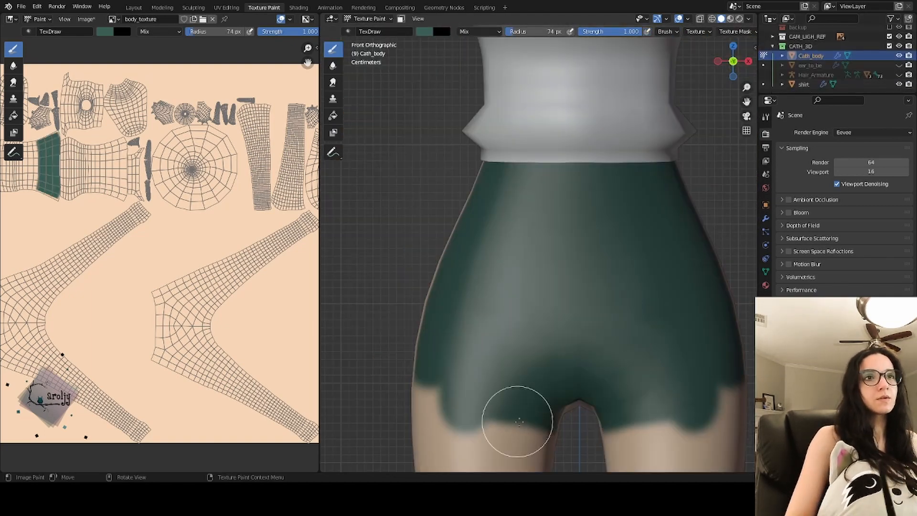
Paint the front of both legs dark green down to the ankle cuffs, reducing the brush radius to 50 px.
{"action": "scroll", "coordinate": [518, 382], "scroll_direction": "down", "scroll_amount": 3}
{"action": "left_click_drag", "start_coordinate": [494, 382], "coordinate": [502, 291]}
{"action": "middle_click_drag", "start_coordinate": [509, 383], "coordinate": [501, 223], "text": "shift"}
{"action": "left_click_drag", "start_coordinate": [488, 268], "coordinate": [488, 375]}
{"action": "middle_click_drag", "start_coordinate": [519, 378], "coordinate": [488, 211], "text": "shift"}
{"action": "scroll", "coordinate": [461, 225], "scroll_direction": "up", "scroll_amount": 6}
{"action": "key", "text": "f"}
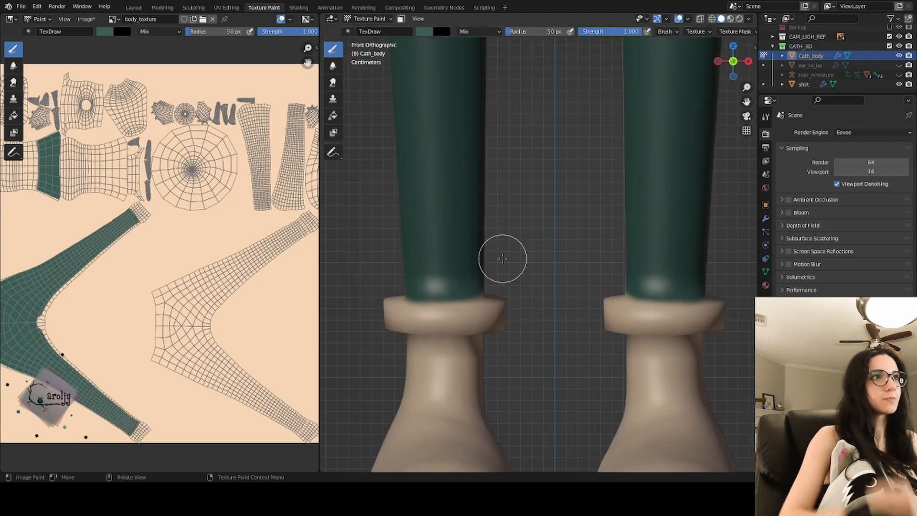
{"action": "scroll", "coordinate": [540, 155], "scroll_direction": "down", "scroll_amount": 4}
{"action": "middle_click_drag", "start_coordinate": [564, 120], "coordinate": [531, 466], "text": "shift"}
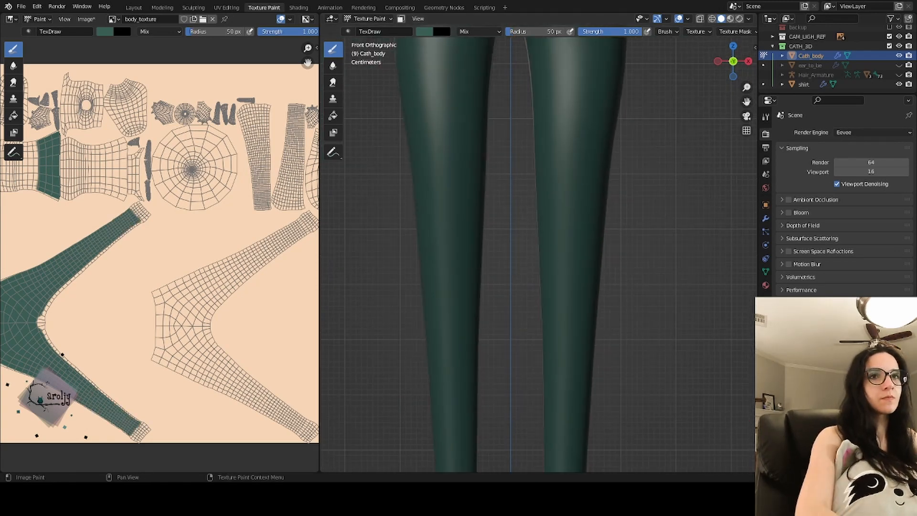
Hide the CAM_LIGH_REF collection and paint the side of the hips and thigh dark green up to the shirt hem.
{"action": "key", "text": "KP_3"}
{"action": "scroll", "coordinate": [526, 234], "scroll_direction": "down", "scroll_amount": 8}
{"action": "middle_click_drag", "start_coordinate": [526, 233], "coordinate": [545, 406], "text": "shift"}
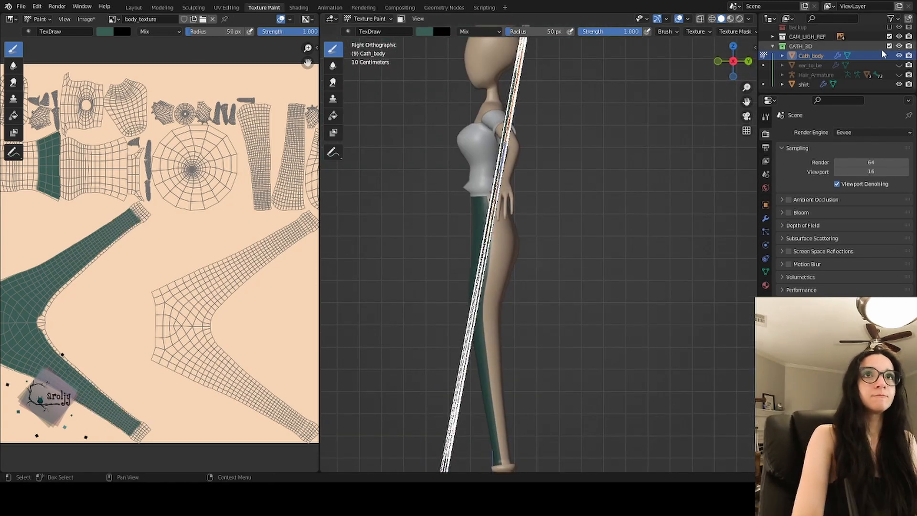
{"action": "left_click", "coordinate": [899, 37]}
{"action": "scroll", "coordinate": [497, 215], "scroll_direction": "up", "scroll_amount": 4}
{"action": "left_click_drag", "start_coordinate": [458, 329], "coordinate": [461, 184]}
{"action": "middle_click_drag", "start_coordinate": [460, 185], "coordinate": [501, 191]}
{"action": "left_click_drag", "start_coordinate": [461, 165], "coordinate": [466, 155]}
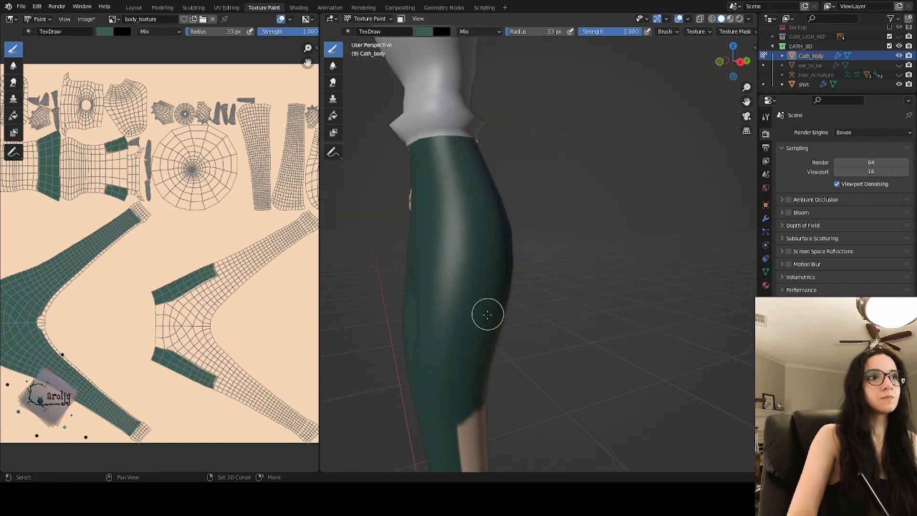
Paint the back of the hips and both legs dark green down to the ankle cuffs.
{"action": "middle_click_drag", "start_coordinate": [487, 314], "coordinate": [457, 206], "text": "shift"}
{"action": "key", "text": "ctrl+KP_1"}
{"action": "middle_click_drag", "start_coordinate": [481, 170], "coordinate": [473, 396], "text": "shift"}
{"action": "mouse_move", "coordinate": [482, 95]}
{"action": "left_mouse_down"}
{"action": "mouse_move", "coordinate": [547, 88]}
{"action": "mouse_move", "coordinate": [481, 239]}
{"action": "mouse_move", "coordinate": [475, 389]}
{"action": "left_mouse_up"}
{"action": "middle_click_drag", "start_coordinate": [475, 389], "coordinate": [475, 251], "text": "shift"}
{"action": "left_click_drag", "start_coordinate": [477, 286], "coordinate": [481, 392]}
{"action": "middle_click_drag", "start_coordinate": [544, 298], "coordinate": [394, 225], "text": "shift"}
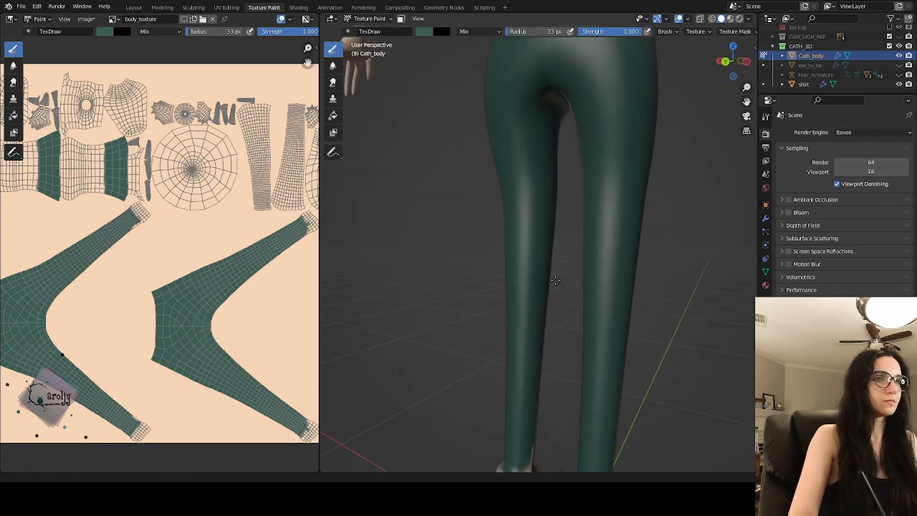
{"action": "middle_click_drag", "start_coordinate": [459, 334], "coordinate": [392, 249], "text": "shift"}
{"action": "left_click_drag", "start_coordinate": [469, 365], "coordinate": [453, 371]}
{"action": "middle_click_drag", "start_coordinate": [434, 295], "coordinate": [461, 301]}
Lighten the brush colour to a medium green for the trouser cuffs.
{"action": "scroll", "coordinate": [460, 301], "scroll_direction": "down", "scroll_amount": 8}
{"action": "scroll", "coordinate": [289, 237], "scroll_direction": "down", "scroll_amount": 2}
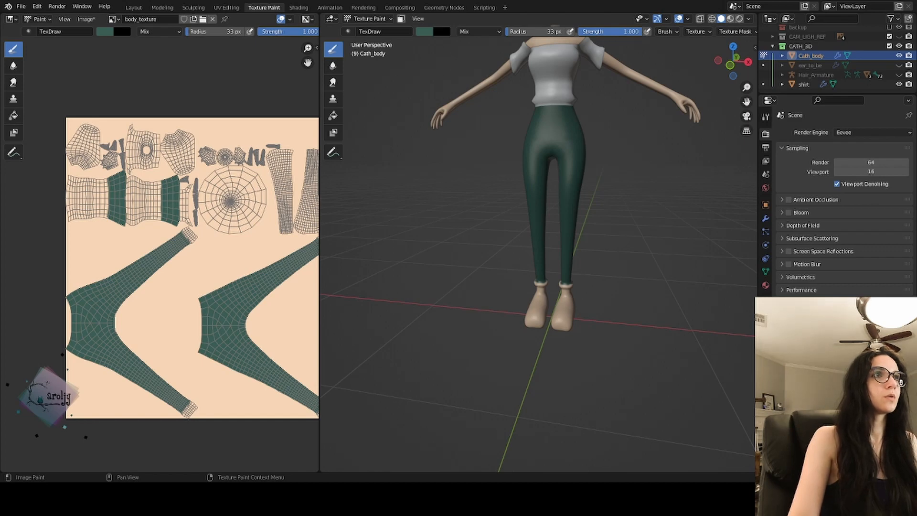
{"action": "left_click", "coordinate": [425, 32]}
{"action": "left_click_drag", "start_coordinate": [497, 84], "coordinate": [498, 64]}
{"action": "middle_click_drag", "start_coordinate": [539, 148], "coordinate": [585, 282], "text": "shift"}
{"action": "middle_click_drag", "start_coordinate": [586, 282], "coordinate": [607, 272]}
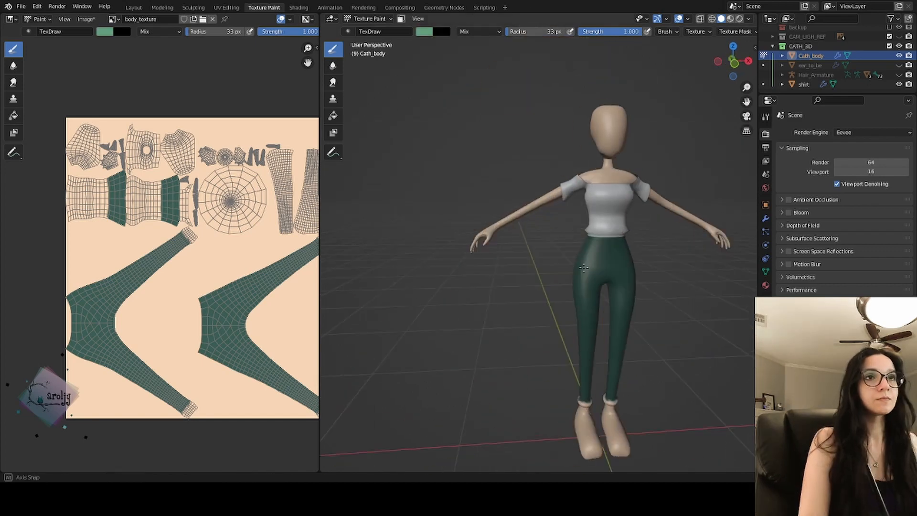
Paint the front and upper side of the ankle cuff in the lighter green.
{"action": "middle_click_drag", "start_coordinate": [635, 390], "coordinate": [567, 250], "text": "shift"}
{"action": "scroll", "coordinate": [567, 250], "scroll_direction": "up", "scroll_amount": 12}
{"action": "left_click_drag", "start_coordinate": [607, 249], "coordinate": [686, 242]}
{"action": "middle_click_drag", "start_coordinate": [686, 242], "coordinate": [500, 307]}
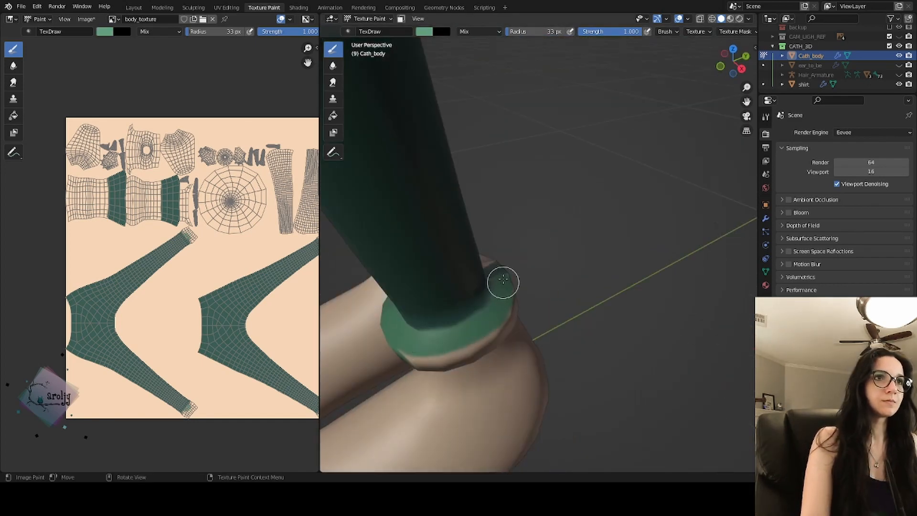
{"action": "scroll", "coordinate": [131, 317], "scroll_direction": "up", "scroll_amount": 6}
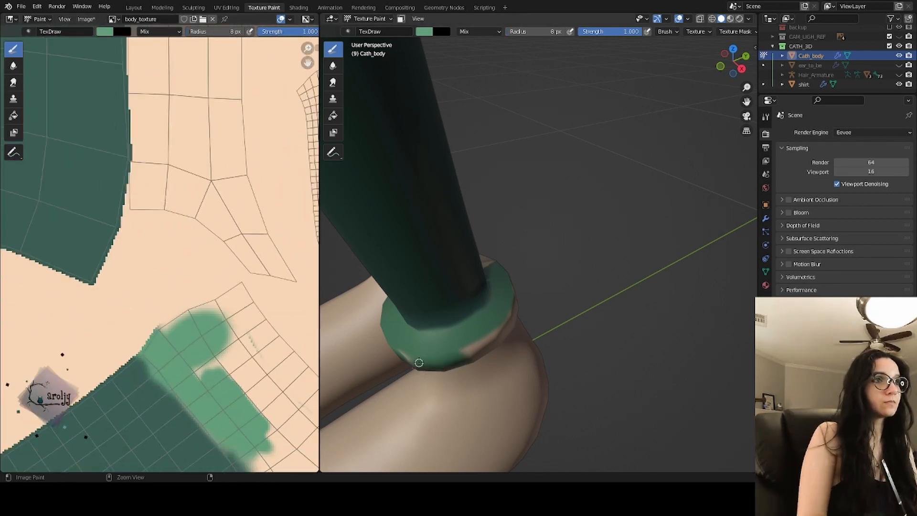
Extend the lighter green along the cuff's edge and around its back with an 8 px brush.
{"action": "mouse_move", "coordinate": [495, 329]}
{"action": "middle_mouse_down"}
{"action": "mouse_move", "coordinate": [597, 293]}
{"action": "mouse_move", "coordinate": [495, 220]}
{"action": "mouse_move", "coordinate": [420, 225]}
{"action": "middle_mouse_up"}
{"action": "scroll", "coordinate": [474, 233], "scroll_direction": "down", "scroll_amount": 3}
{"action": "mouse_move", "coordinate": [437, 218]}
{"action": "left_mouse_down"}
{"action": "mouse_move", "coordinate": [408, 226]}
{"action": "mouse_move", "coordinate": [453, 221]}
{"action": "left_mouse_up"}
{"action": "mouse_move", "coordinate": [525, 253]}
{"action": "middle_mouse_down"}
{"action": "mouse_move", "coordinate": [492, 266]}
{"action": "mouse_move", "coordinate": [503, 305]}
{"action": "mouse_move", "coordinate": [593, 309]}
{"action": "middle_mouse_up"}
{"action": "scroll", "coordinate": [504, 305], "scroll_direction": "up", "scroll_amount": 2}
{"action": "left_click_drag", "start_coordinate": [592, 308], "coordinate": [543, 311]}
{"action": "middle_click_drag", "start_coordinate": [543, 311], "coordinate": [545, 337]}
{"action": "left_click_drag", "start_coordinate": [545, 337], "coordinate": [584, 324]}
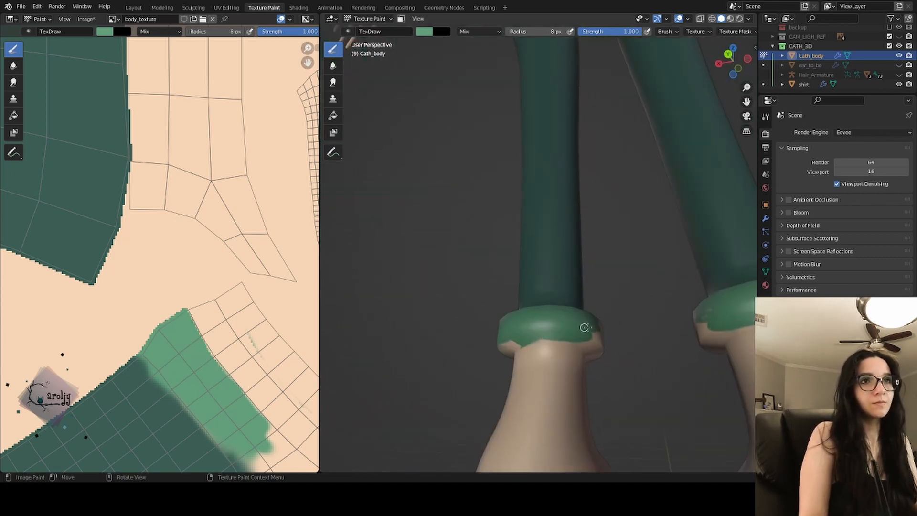
Paint the lighter green around the side and underside of the ankle cuff with a 23 px brush.
{"action": "middle_click_drag", "start_coordinate": [584, 325], "coordinate": [668, 282]}
{"action": "left_click_drag", "start_coordinate": [667, 283], "coordinate": [638, 292]}
{"action": "mouse_move", "coordinate": [638, 292]}
{"action": "middle_mouse_down"}
{"action": "mouse_move", "coordinate": [660, 305]}
{"action": "mouse_move", "coordinate": [616, 301]}
{"action": "mouse_move", "coordinate": [556, 267]}
{"action": "middle_mouse_up"}
{"action": "middle_click_drag", "start_coordinate": [558, 293], "coordinate": [540, 267]}
{"action": "left_click_drag", "start_coordinate": [487, 306], "coordinate": [573, 301]}
{"action": "middle_click_drag", "start_coordinate": [573, 301], "coordinate": [481, 272]}
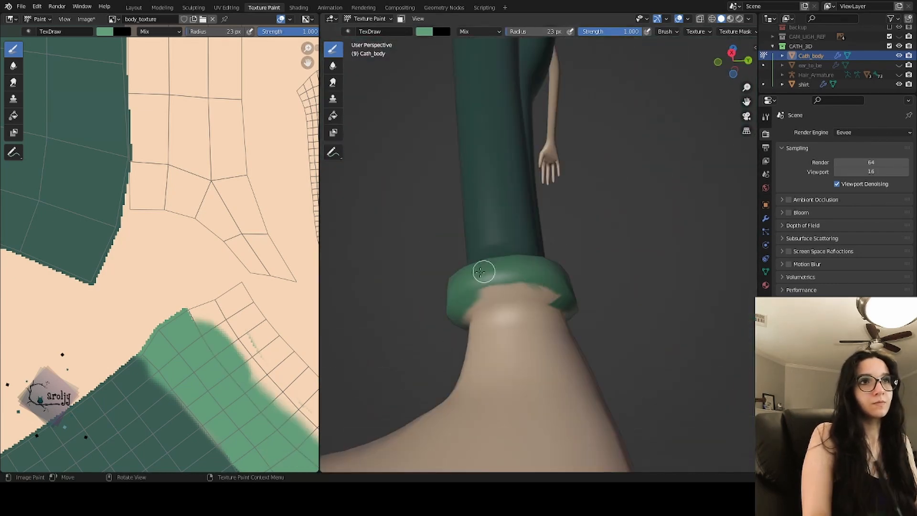
Fill the remaining bare patches around the lower rim and back of the ankle cuff with the lighter green.
{"action": "middle_click_drag", "start_coordinate": [556, 245], "coordinate": [548, 233]}
{"action": "left_click_drag", "start_coordinate": [453, 261], "coordinate": [559, 268]}
{"action": "mouse_move", "coordinate": [559, 268]}
{"action": "middle_mouse_down"}
{"action": "mouse_move", "coordinate": [545, 272]}
{"action": "mouse_move", "coordinate": [492, 230]}
{"action": "middle_mouse_up"}
{"action": "scroll", "coordinate": [493, 230], "scroll_direction": "up", "scroll_amount": 3}
{"action": "mouse_move", "coordinate": [434, 270]}
{"action": "left_mouse_down"}
{"action": "mouse_move", "coordinate": [463, 235]}
{"action": "mouse_move", "coordinate": [577, 228]}
{"action": "left_mouse_up"}
{"action": "middle_click_drag", "start_coordinate": [576, 228], "coordinate": [499, 350]}
{"action": "left_click_drag", "start_coordinate": [499, 351], "coordinate": [568, 307]}
{"action": "middle_click_drag", "start_coordinate": [568, 307], "coordinate": [518, 312]}
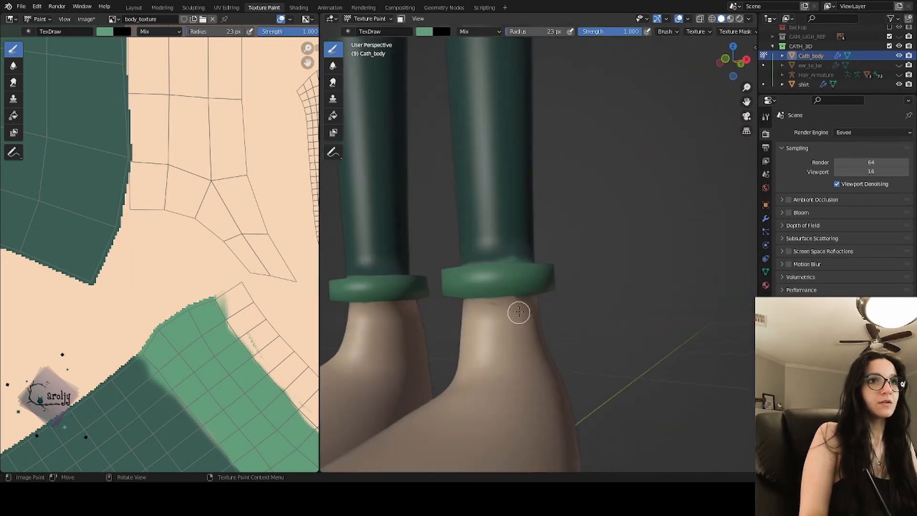
Sample the trousers' dark green from the texture and touch up the trouser edge just above the cuff.
{"action": "scroll", "coordinate": [518, 312], "scroll_direction": "down", "scroll_amount": 2}
{"action": "left_click", "coordinate": [424, 32]}
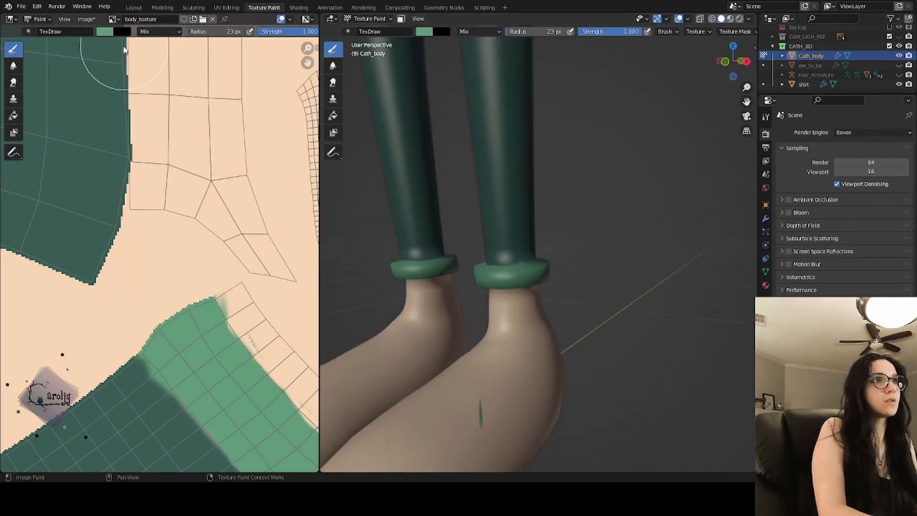
{"action": "left_click", "coordinate": [105, 31]}
{"action": "left_click", "coordinate": [176, 136]}
{"action": "scroll", "coordinate": [526, 257], "scroll_direction": "up", "scroll_amount": 4}
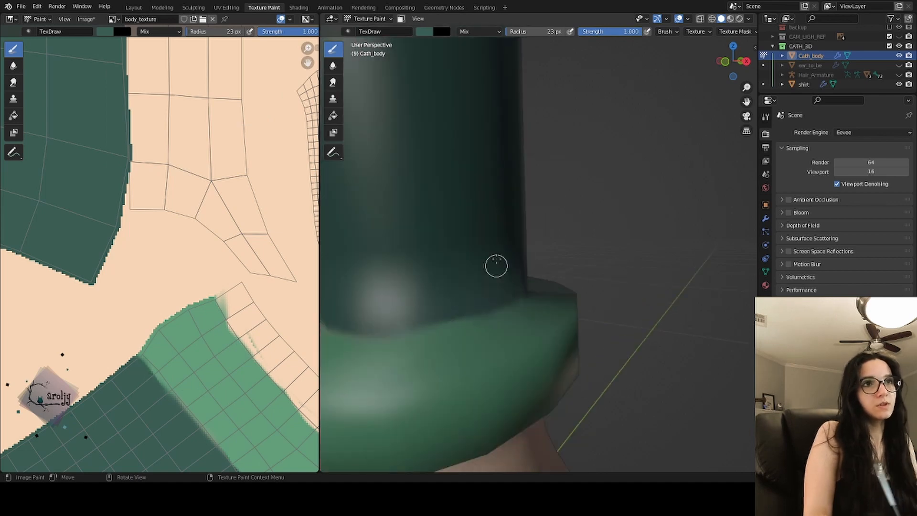
{"action": "left_click_drag", "start_coordinate": [496, 267], "coordinate": [524, 272]}
{"action": "middle_click_drag", "start_coordinate": [495, 266], "coordinate": [564, 258]}
{"action": "scroll", "coordinate": [407, 157], "scroll_direction": "down", "scroll_amount": 4}
Sample the skin tone from the texture and clean up the green spill on the ankle below the cuff.
{"action": "left_click", "coordinate": [105, 32]}
{"action": "left_click", "coordinate": [176, 136]}
{"action": "left_click", "coordinate": [191, 244]}
{"action": "scroll", "coordinate": [524, 300], "scroll_direction": "up", "scroll_amount": 4}
{"action": "scroll", "coordinate": [525, 300], "scroll_direction": "up", "scroll_amount": 3}
{"action": "middle_click_drag", "start_coordinate": [525, 300], "coordinate": [492, 270]}
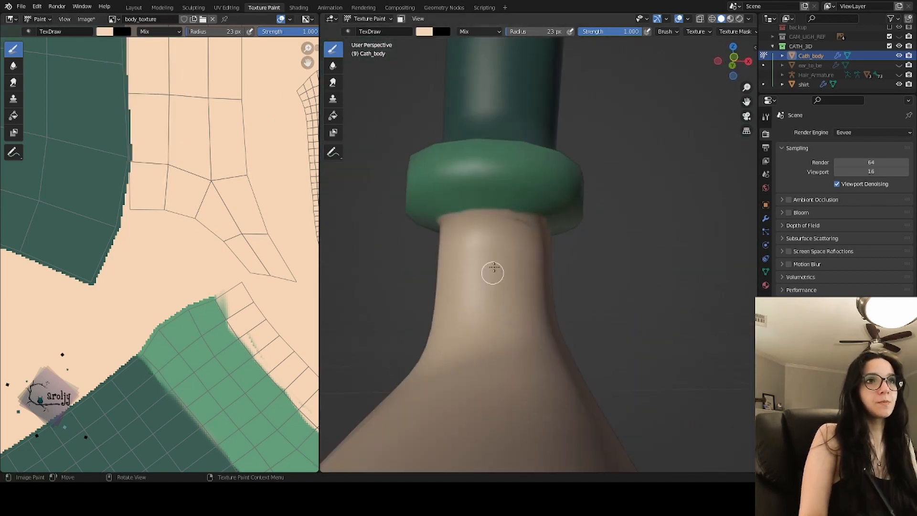
{"action": "left_click_drag", "start_coordinate": [492, 270], "coordinate": [525, 234]}
{"action": "mouse_move", "coordinate": [447, 189]}
{"action": "middle_mouse_down"}
{"action": "mouse_move", "coordinate": [580, 232]}
{"action": "mouse_move", "coordinate": [481, 254]}
{"action": "middle_mouse_up"}
{"action": "left_click_drag", "start_coordinate": [482, 254], "coordinate": [540, 256]}
{"action": "middle_click_drag", "start_coordinate": [363, 386], "coordinate": [571, 246]}
{"action": "middle_click_drag", "start_coordinate": [478, 234], "coordinate": [559, 253]}
{"action": "scroll", "coordinate": [560, 253], "scroll_direction": "down", "scroll_amount": 4}
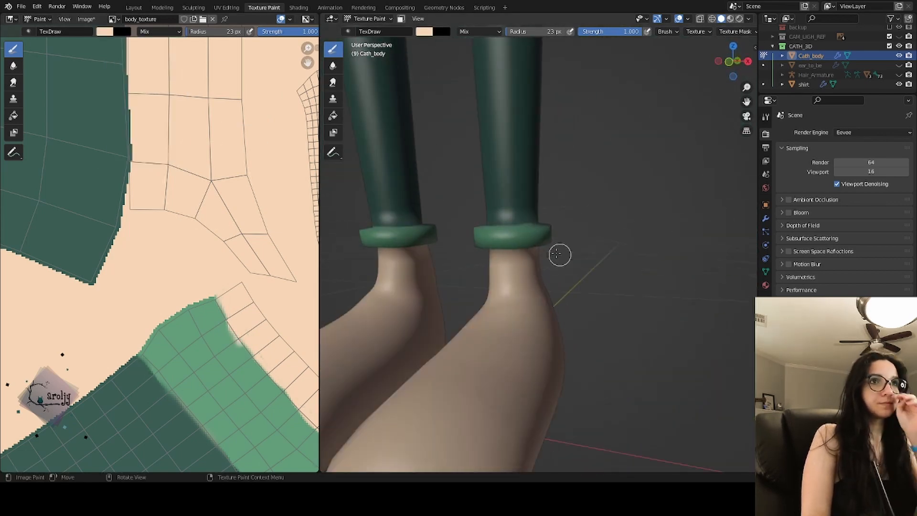
Sample the trousers' dark green from the texture again and save the file.
{"action": "left_click", "coordinate": [104, 31]}
{"action": "left_click", "coordinate": [176, 136]}
{"action": "left_click", "coordinate": [101, 191]}
{"action": "scroll", "coordinate": [561, 206], "scroll_direction": "up", "scroll_amount": 4}
{"action": "middle_click_drag", "start_coordinate": [561, 207], "coordinate": [461, 187]}
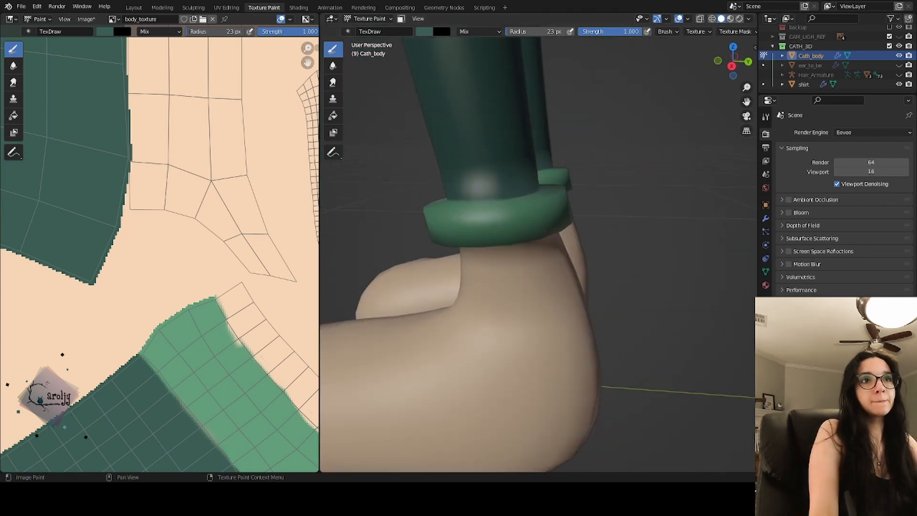
{"action": "left_click", "coordinate": [21, 6]}
{"action": "left_click", "coordinate": [31, 69]}
Set the brush colour to navy blue with the copied hex value 2C3C54.
{"action": "middle_click_drag", "start_coordinate": [372, 215], "coordinate": [471, 221]}
{"action": "scroll", "coordinate": [471, 221], "scroll_direction": "down", "scroll_amount": 6}
{"action": "middle_click_drag", "start_coordinate": [592, 282], "coordinate": [550, 277]}
{"action": "scroll", "coordinate": [550, 277], "scroll_direction": "up", "scroll_amount": 4}
{"action": "left_click", "coordinate": [425, 32]}
{"action": "left_click", "coordinate": [460, 137]}
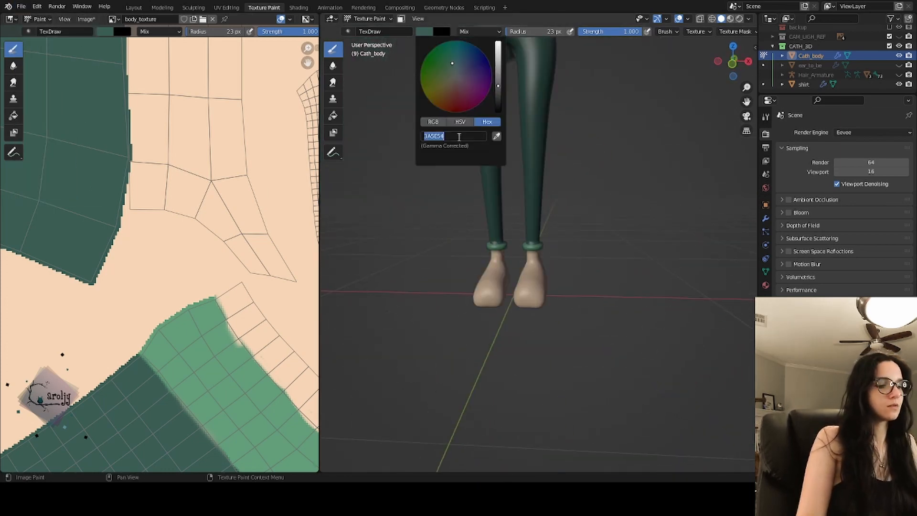
{"action": "key", "text": "ctrl+v"}
{"action": "key", "text": "Return"}
Paint the front and upper surface of both feet navy blue as shoes, up to just below the ankles.
{"action": "scroll", "coordinate": [532, 289], "scroll_direction": "up", "scroll_amount": 4}
{"action": "left_click_drag", "start_coordinate": [529, 289], "coordinate": [533, 361]}
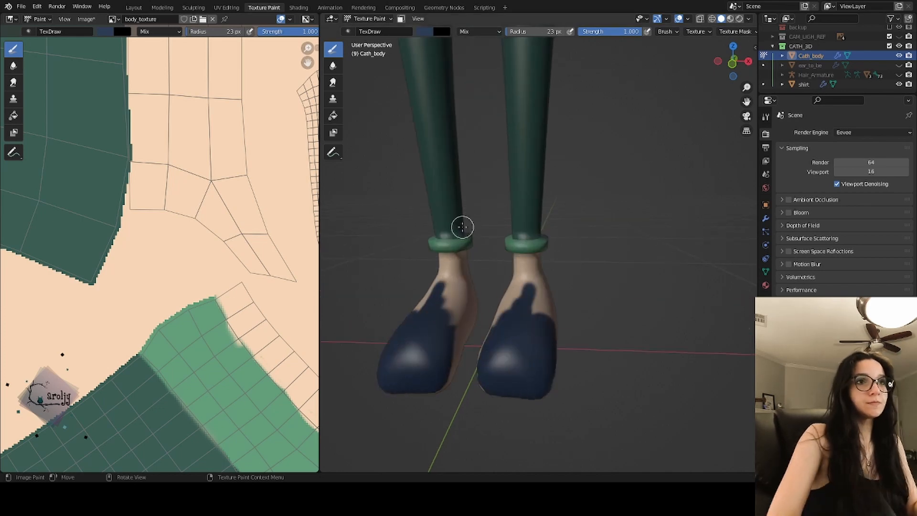
{"action": "left_click_drag", "start_coordinate": [451, 293], "coordinate": [458, 319]}
{"action": "mouse_move", "coordinate": [497, 296]}
{"action": "middle_mouse_down"}
{"action": "mouse_move", "coordinate": [461, 308]}
{"action": "mouse_move", "coordinate": [506, 311]}
{"action": "middle_mouse_up"}
{"action": "left_click_drag", "start_coordinate": [506, 311], "coordinate": [518, 292]}
{"action": "key", "text": "KP_1"}
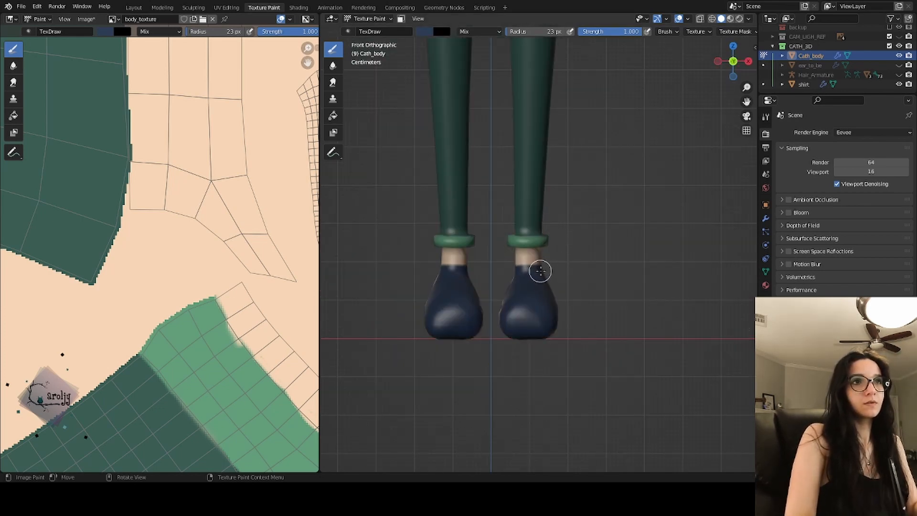
Paint the outer sides, heels and remaining bare areas of both shoes navy blue.
{"action": "key", "text": "KP_3"}
{"action": "left_click_drag", "start_coordinate": [555, 319], "coordinate": [490, 318]}
{"action": "key", "text": "ctrl+KP_1"}
{"action": "left_click_drag", "start_coordinate": [626, 315], "coordinate": [549, 312]}
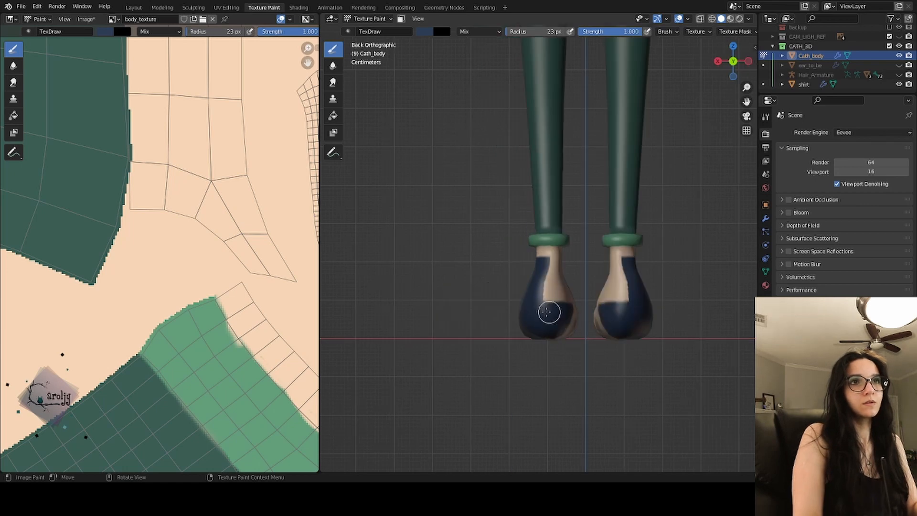
{"action": "middle_click_drag", "start_coordinate": [558, 265], "coordinate": [619, 230]}
{"action": "left_click_drag", "start_coordinate": [617, 221], "coordinate": [679, 215]}
{"action": "mouse_move", "coordinate": [679, 215]}
{"action": "middle_mouse_down"}
{"action": "mouse_move", "coordinate": [534, 300]}
{"action": "mouse_move", "coordinate": [617, 306]}
{"action": "mouse_move", "coordinate": [566, 218]}
{"action": "mouse_move", "coordinate": [559, 292]}
{"action": "mouse_move", "coordinate": [539, 327]}
{"action": "middle_mouse_up"}
{"action": "scroll", "coordinate": [559, 292], "scroll_direction": "down", "scroll_amount": 7}
Set the brush colour to white and paint a sole strip along the shoe's lower side edge with a 16 px brush.
{"action": "scroll", "coordinate": [538, 301], "scroll_direction": "up", "scroll_amount": 3}
{"action": "left_click", "coordinate": [424, 31]}
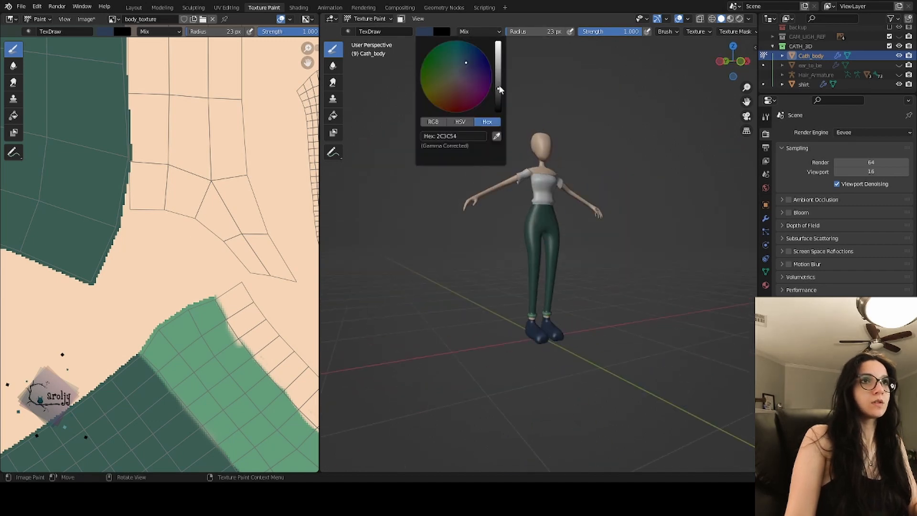
{"action": "left_click_drag", "start_coordinate": [451, 145], "coordinate": [420, 145]}
{"action": "scroll", "coordinate": [539, 268], "scroll_direction": "up", "scroll_amount": 5}
{"action": "left_click", "coordinate": [720, 62]}
{"action": "middle_click_drag", "start_coordinate": [530, 401], "coordinate": [520, 282], "text": "shift"}
{"action": "scroll", "coordinate": [497, 300], "scroll_direction": "up", "scroll_amount": 4}
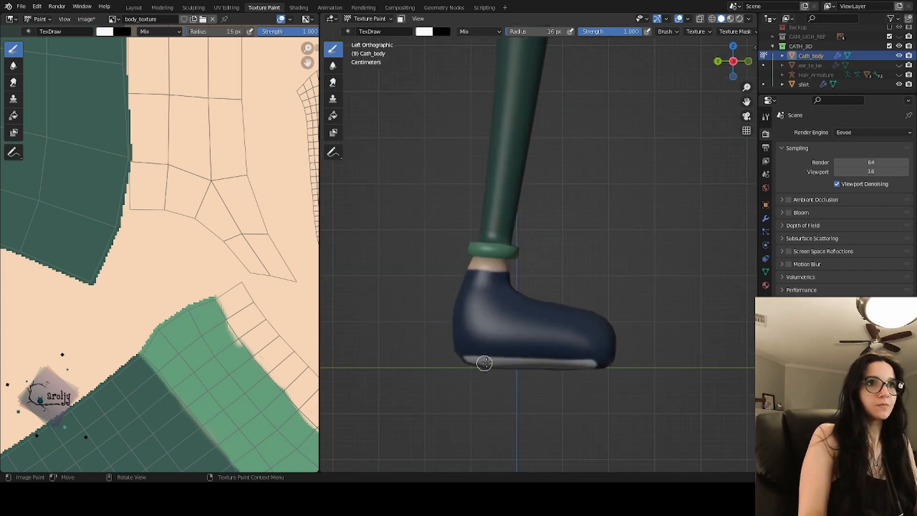
Paint the toe edges and the entire undersides of both shoes white.
{"action": "middle_click_drag", "start_coordinate": [634, 365], "coordinate": [452, 349], "text": "alt"}
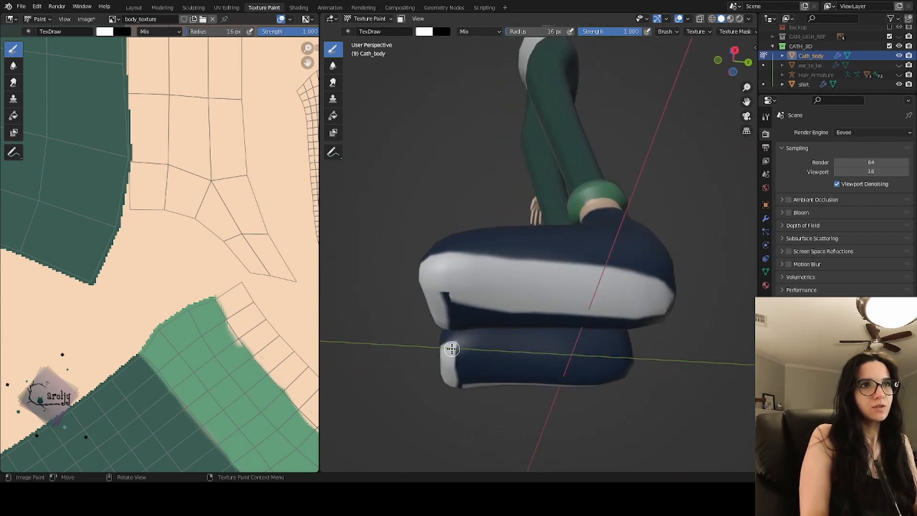
{"action": "middle_click_drag", "start_coordinate": [672, 298], "coordinate": [452, 358]}
{"action": "middle_click_drag", "start_coordinate": [543, 354], "coordinate": [461, 298]}
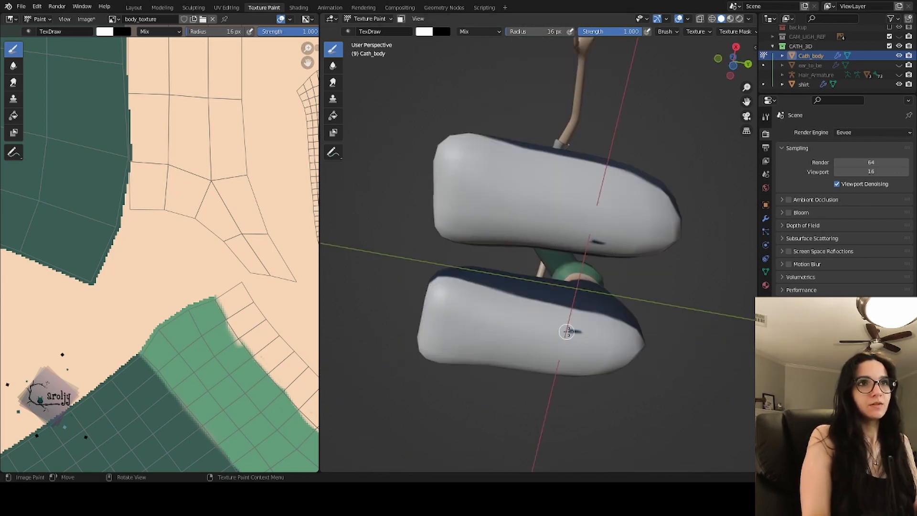
{"action": "middle_click_drag", "start_coordinate": [566, 331], "coordinate": [540, 411]}
{"action": "scroll", "coordinate": [409, 250], "scroll_direction": "down", "scroll_amount": 9}
{"action": "scroll", "coordinate": [423, 305], "scroll_direction": "up", "scroll_amount": 8}
Even out the white sole band along the sides of the shoes.
{"action": "key", "text": "KP_3"}
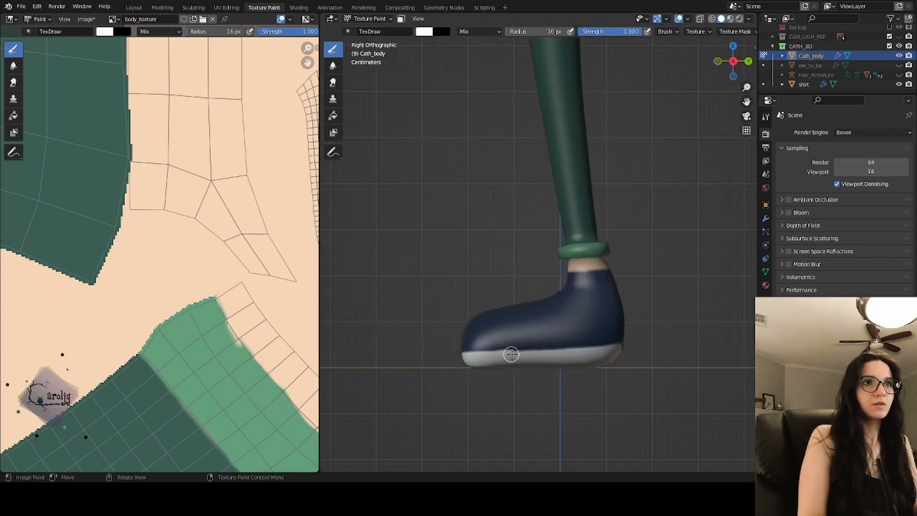
{"action": "left_click", "coordinate": [749, 61]}
{"action": "middle_click_drag", "start_coordinate": [622, 248], "coordinate": [483, 279]}
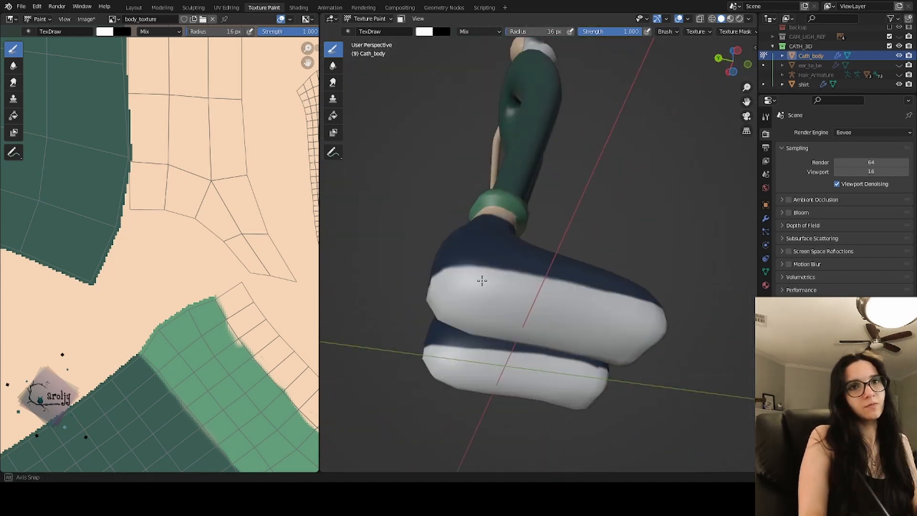
Check the painted shoes on the whole figure and save the file.
{"action": "scroll", "coordinate": [505, 231], "scroll_direction": "down", "scroll_amount": 8}
{"action": "middle_click_drag", "start_coordinate": [504, 232], "coordinate": [583, 222]}
{"action": "scroll", "coordinate": [508, 205], "scroll_direction": "up", "scroll_amount": 7}
{"action": "middle_click_drag", "start_coordinate": [508, 205], "coordinate": [640, 287], "text": "shift"}
{"action": "left_click", "coordinate": [21, 6]}
{"action": "left_click", "coordinate": [36, 67]}
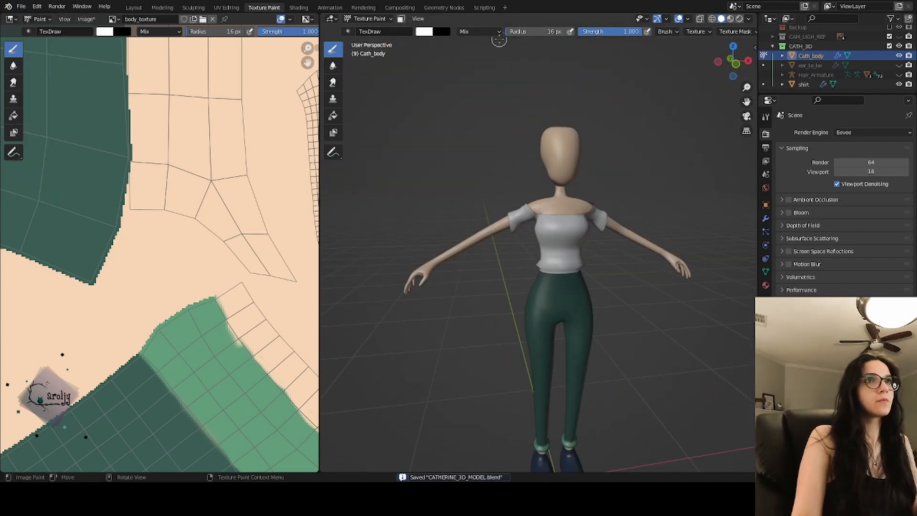
Set the brush colour to black and the radius to 8 px for painting on the neck.
{"action": "scroll", "coordinate": [546, 153], "scroll_direction": "up", "scroll_amount": 4}
{"action": "left_click", "coordinate": [425, 32]}
{"action": "left_click", "coordinate": [499, 111]}
{"action": "key", "text": "KP_1"}
{"action": "scroll", "coordinate": [547, 187], "scroll_direction": "up", "scroll_amount": 7}
{"action": "key", "text": "f"}
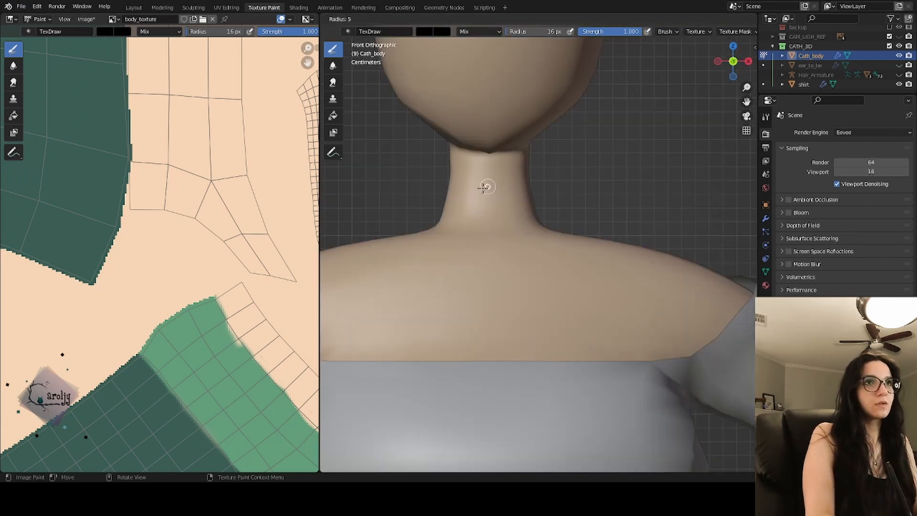
Paint a thin black choker band all the way around the neck.
{"action": "key", "text": "KP_3"}
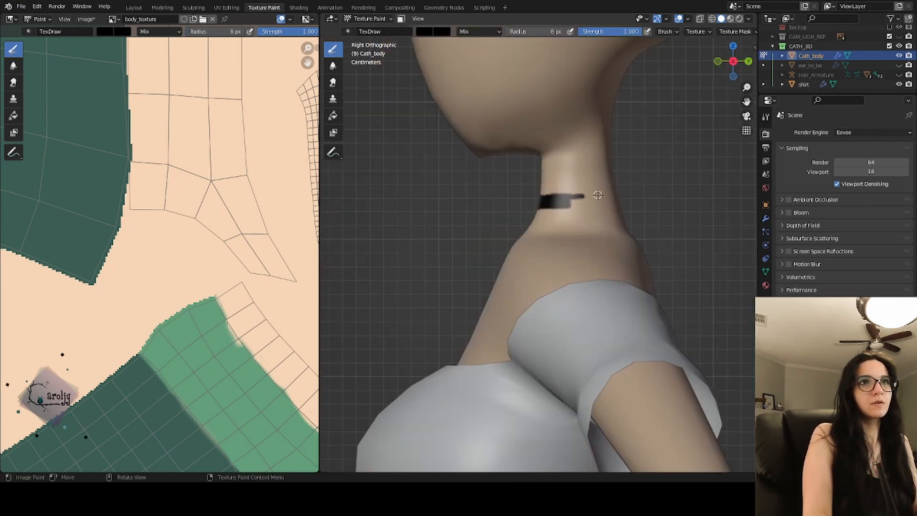
{"action": "key", "text": "ctrl+KP_1"}
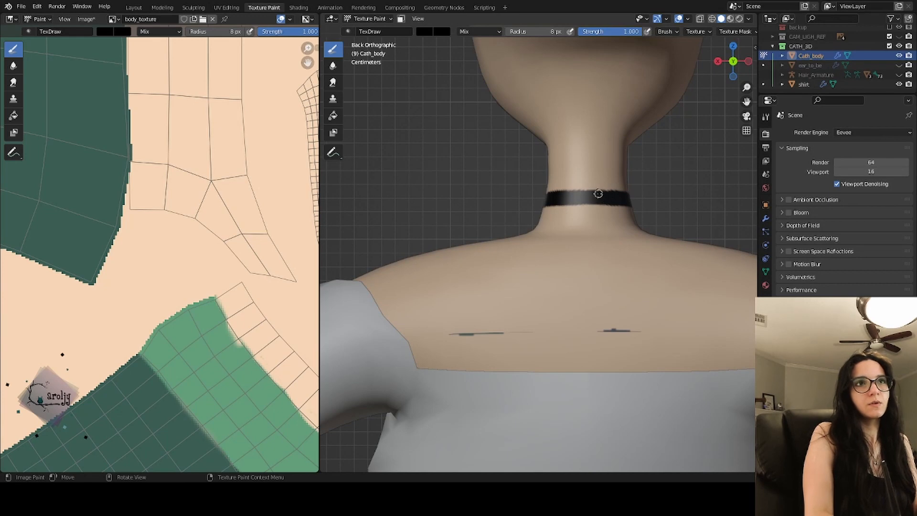
{"action": "key", "text": "KP_1"}
{"action": "key", "text": "ctrl+KP_3"}
{"action": "key", "text": "KP_1"}
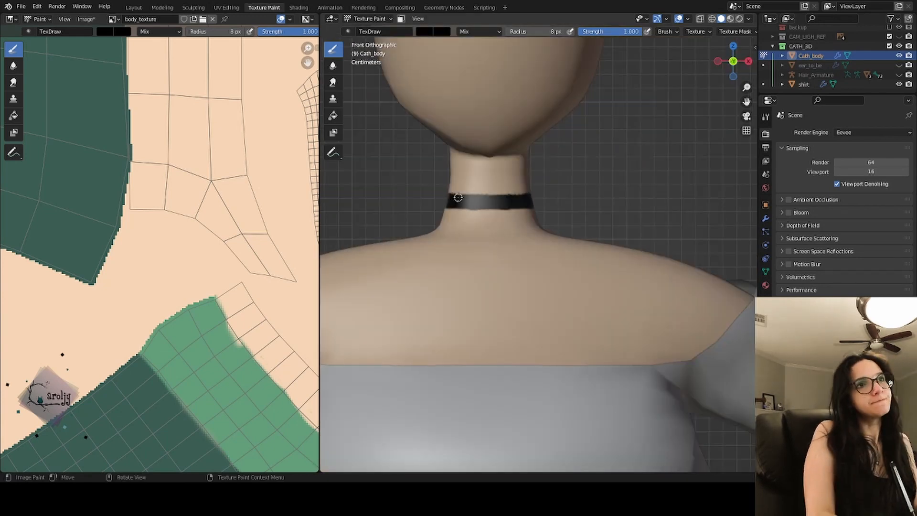
Switch the brush colour back to the skin tone and save the file.
{"action": "middle_click_drag", "start_coordinate": [638, 176], "coordinate": [532, 251]}
{"action": "scroll", "coordinate": [532, 251], "scroll_direction": "down", "scroll_amount": 8}
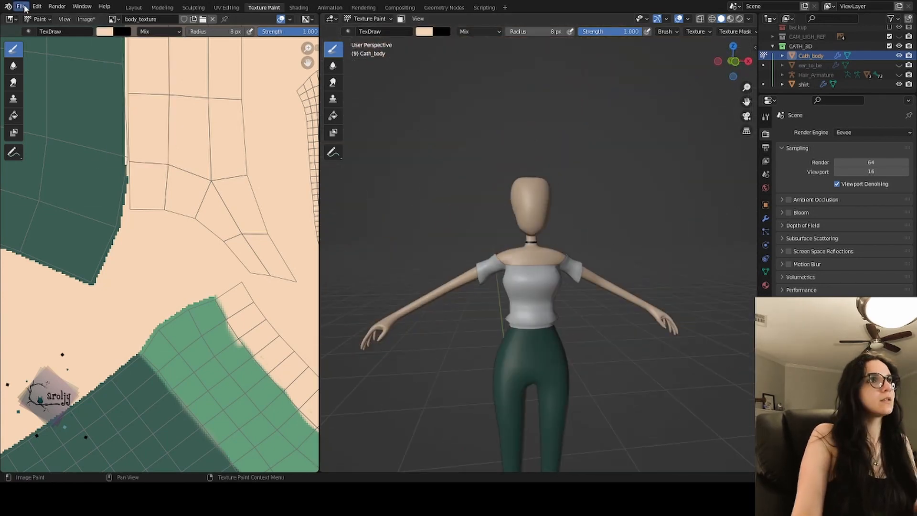
{"action": "scroll", "coordinate": [570, 237], "scroll_direction": "up", "scroll_amount": 3}
{"action": "left_click", "coordinate": [21, 6]}
{"action": "left_click", "coordinate": [38, 68]}
{"action": "scroll", "coordinate": [165, 253], "scroll_direction": "down", "scroll_amount": 13}
{"action": "middle_click_drag", "start_coordinate": [182, 154], "coordinate": [207, 120]}
{"action": "scroll", "coordinate": [139, 248], "scroll_direction": "up", "scroll_amount": 3}
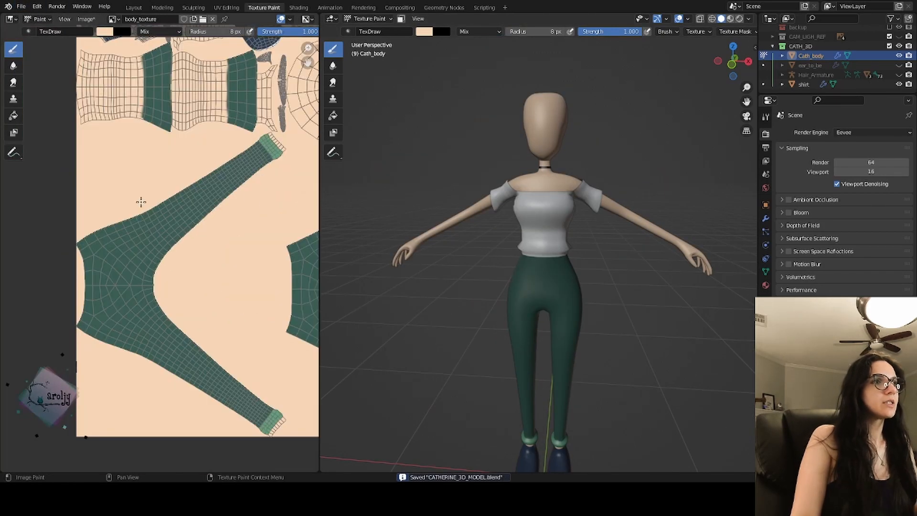
{"action": "scroll", "coordinate": [148, 251], "scroll_direction": "down", "scroll_amount": 4}
{"action": "scroll", "coordinate": [205, 191], "scroll_direction": "up", "scroll_amount": 4}
{"action": "middle_click_drag", "start_coordinate": [224, 314], "coordinate": [262, 173]}
{"action": "key", "text": "KP_3"}
{"action": "scroll", "coordinate": [655, 147], "scroll_direction": "up", "scroll_amount": 2}
{"action": "left_click", "coordinate": [441, 31]}
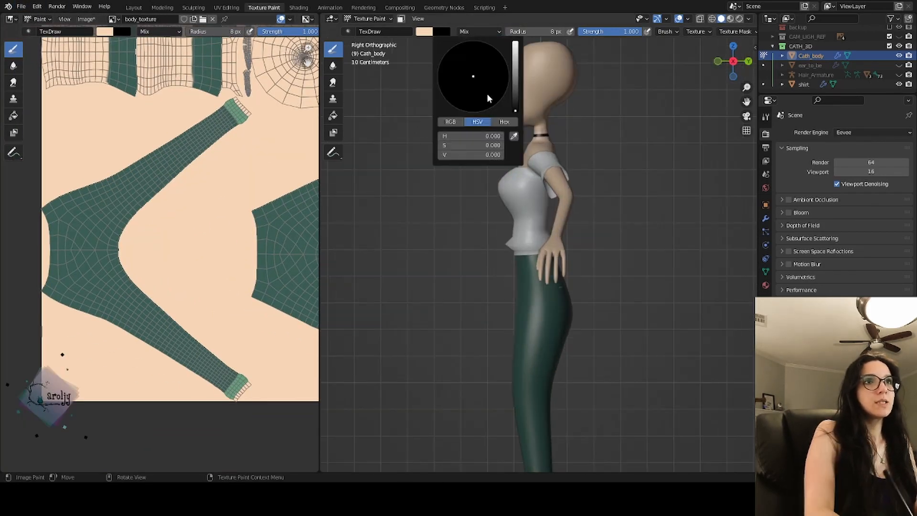
{"action": "left_click", "coordinate": [424, 32]}
{"action": "left_click_drag", "start_coordinate": [497, 65], "coordinate": [497, 114]}
{"action": "mouse_move", "coordinate": [535, 267]}
{"action": "middle_mouse_down"}
{"action": "mouse_move", "coordinate": [546, 264]}
{"action": "mouse_move", "coordinate": [509, 268]}
{"action": "middle_mouse_up"}
{"action": "left_click", "coordinate": [104, 31]}
{"action": "left_click", "coordinate": [179, 135]}
{"action": "left_click", "coordinate": [137, 175]}
Sample the trousers' dark green from the texture and touch up the back of the hip.
{"action": "mouse_move", "coordinate": [537, 335]}
{"action": "middle_mouse_down"}
{"action": "mouse_move", "coordinate": [494, 361]}
{"action": "mouse_move", "coordinate": [451, 341]}
{"action": "middle_mouse_up"}
{"action": "left_click", "coordinate": [105, 32]}
{"action": "left_click", "coordinate": [179, 136]}
{"action": "middle_click_drag", "start_coordinate": [496, 157], "coordinate": [514, 164]}
{"action": "left_click_drag", "start_coordinate": [494, 295], "coordinate": [505, 295]}
Examine the green waist sections on the torso islands of the texture and reduce the brush radius to 2 px.
{"action": "mouse_move", "coordinate": [155, 71]}
{"action": "middle_mouse_down"}
{"action": "mouse_move", "coordinate": [195, 225]}
{"action": "mouse_move", "coordinate": [123, 213]}
{"action": "mouse_move", "coordinate": [239, 204]}
{"action": "middle_mouse_up"}
{"action": "scroll", "coordinate": [191, 228], "scroll_direction": "up", "scroll_amount": 4}
{"action": "scroll", "coordinate": [228, 233], "scroll_direction": "down", "scroll_amount": 3}
{"action": "scroll", "coordinate": [138, 208], "scroll_direction": "up", "scroll_amount": 4}
{"action": "key", "text": "s"}
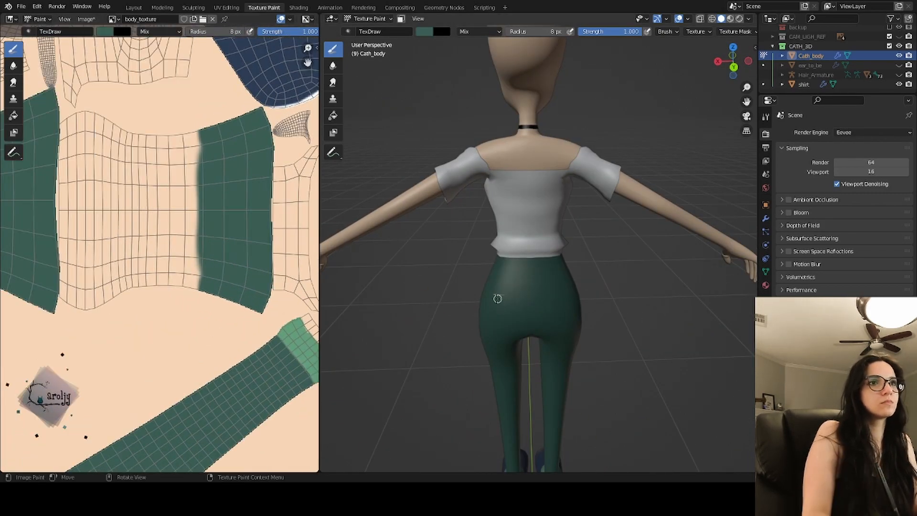
{"action": "scroll", "coordinate": [139, 230], "scroll_direction": "up", "scroll_amount": 4}
{"action": "scroll", "coordinate": [212, 57], "scroll_direction": "down", "scroll_amount": 8}
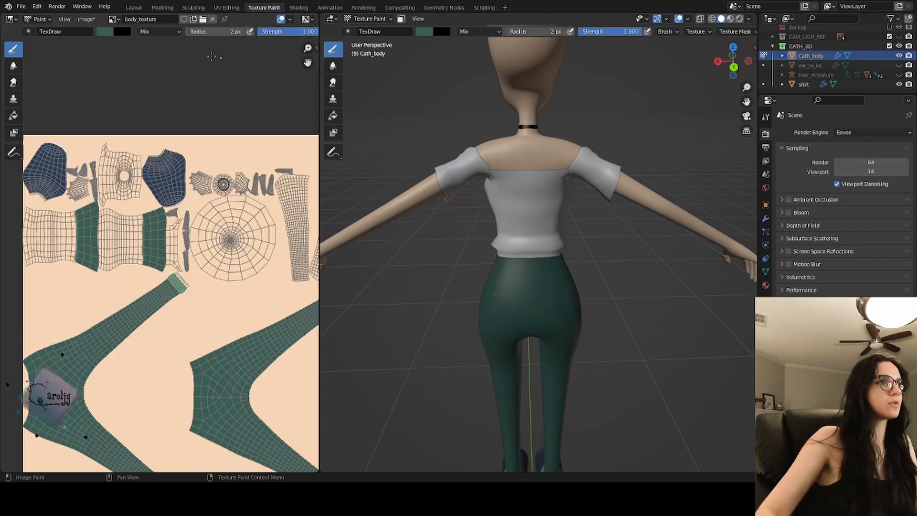
Open the UV Editing workspace, select the torso island beside the thin strips and rotate it by 90 degrees.
{"action": "left_click", "coordinate": [163, 9]}
{"action": "left_click", "coordinate": [226, 8]}
{"action": "left_click", "coordinate": [66, 19]}
{"action": "scroll", "coordinate": [125, 171], "scroll_direction": "up", "scroll_amount": 2}
{"action": "middle_click_drag", "start_coordinate": [125, 171], "coordinate": [220, 138]}
{"action": "left_click", "coordinate": [220, 138]}
{"action": "key", "text": "r"}
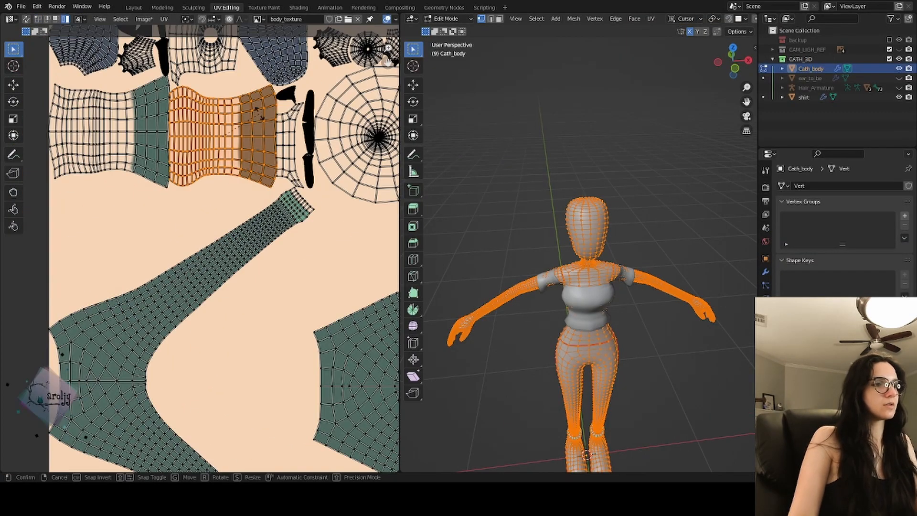
{"action": "key", "text": "9"}
{"action": "key", "text": "0"}
{"action": "key", "text": "Return"}
Repaint the rotated torso island in skin tone with a dark green band across its waist end, and save the file.
{"action": "key", "text": "ctrl+Page_Down"}
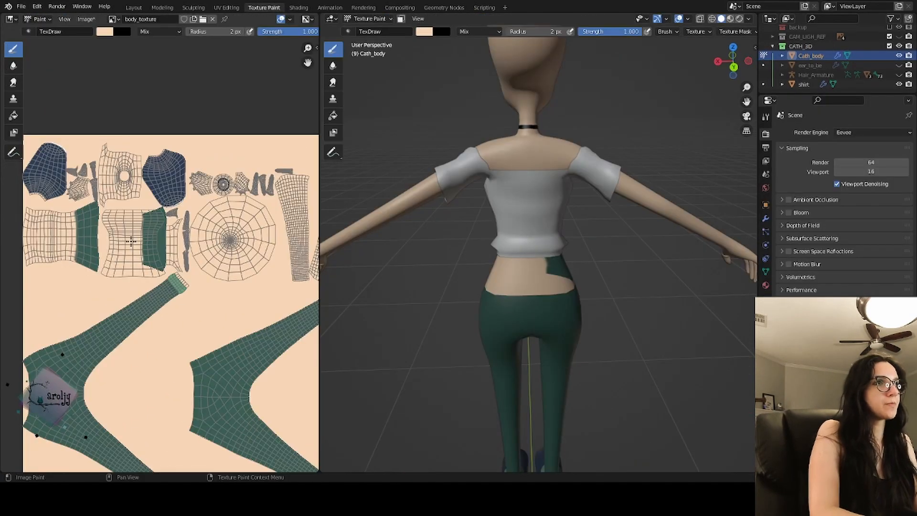
{"action": "left_click_drag", "start_coordinate": [156, 249], "coordinate": [150, 225]}
{"action": "scroll", "coordinate": [149, 226], "scroll_direction": "up", "scroll_amount": 7}
{"action": "left_click_drag", "start_coordinate": [149, 226], "coordinate": [195, 208]}
{"action": "left_click_drag", "start_coordinate": [212, 143], "coordinate": [236, 194]}
{"action": "scroll", "coordinate": [173, 245], "scroll_direction": "up", "scroll_amount": 3}
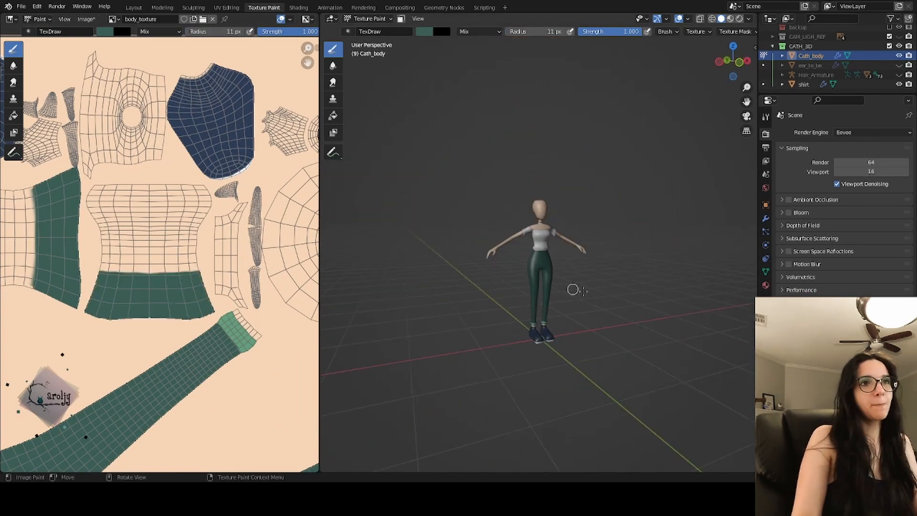
{"action": "left_click", "coordinate": [21, 6]}
{"action": "left_click", "coordinate": [34, 70]}
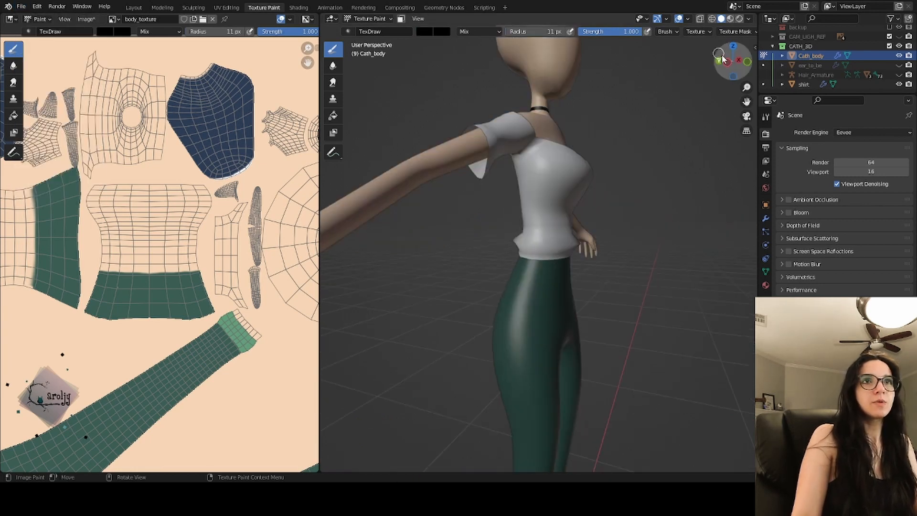
Paint a dashed black stitching line along the outer trouser seam from the waist toward the knee with a 5 px brush.
{"action": "scroll", "coordinate": [559, 250], "scroll_direction": "up", "scroll_amount": 5}
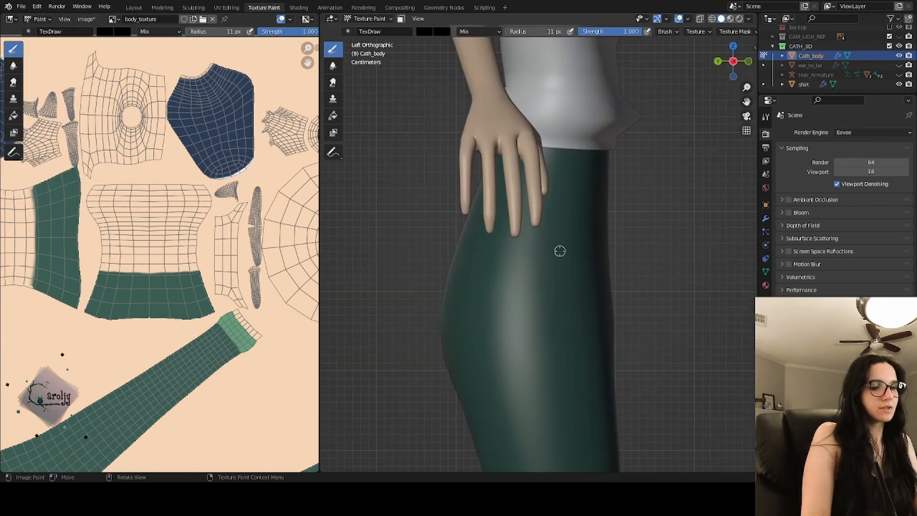
{"action": "middle_click_drag", "start_coordinate": [559, 250], "coordinate": [546, 142]}
{"action": "left_click_drag", "start_coordinate": [549, 130], "coordinate": [524, 228]}
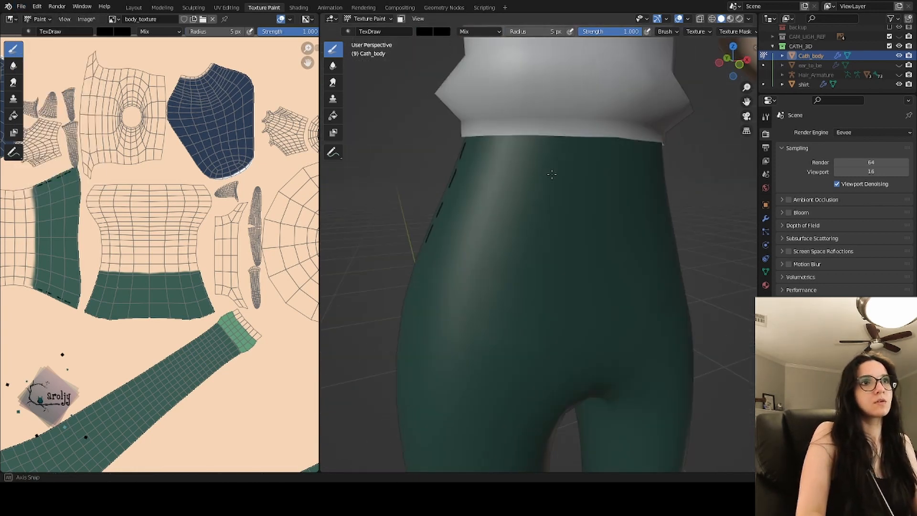
{"action": "middle_click_drag", "start_coordinate": [552, 174], "coordinate": [549, 218]}
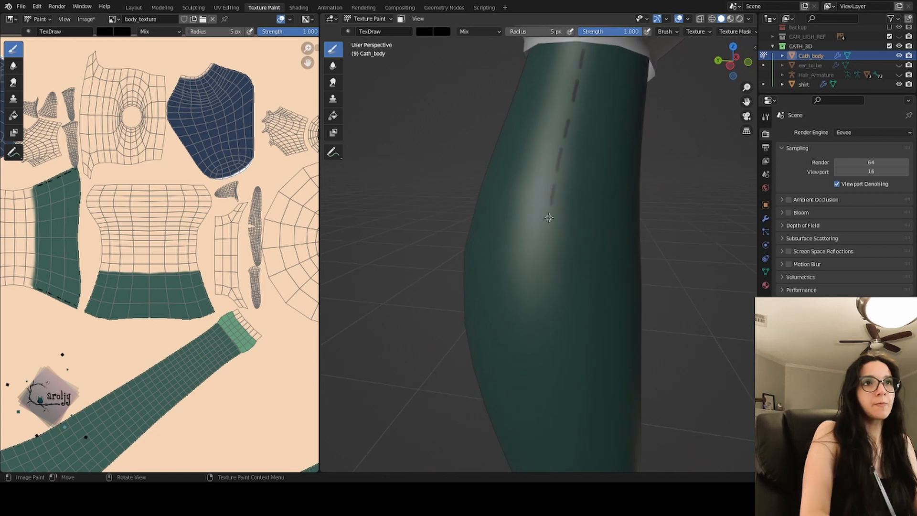
{"action": "middle_click_drag", "start_coordinate": [544, 347], "coordinate": [539, 249], "text": "shift"}
{"action": "middle_click_drag", "start_coordinate": [539, 366], "coordinate": [536, 188], "text": "shift"}
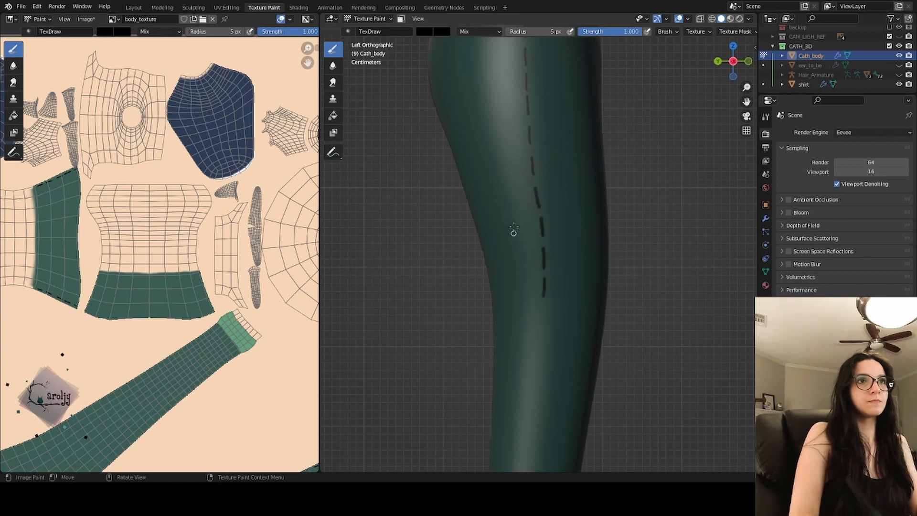
{"action": "middle_click_drag", "start_coordinate": [513, 227], "coordinate": [528, 126]}
Continue the dashed black stitching past the knee with short strokes along the outer lower leg.
{"action": "scroll", "coordinate": [552, 190], "scroll_direction": "down", "scroll_amount": 7}
{"action": "scroll", "coordinate": [552, 190], "scroll_direction": "up", "scroll_amount": 6}
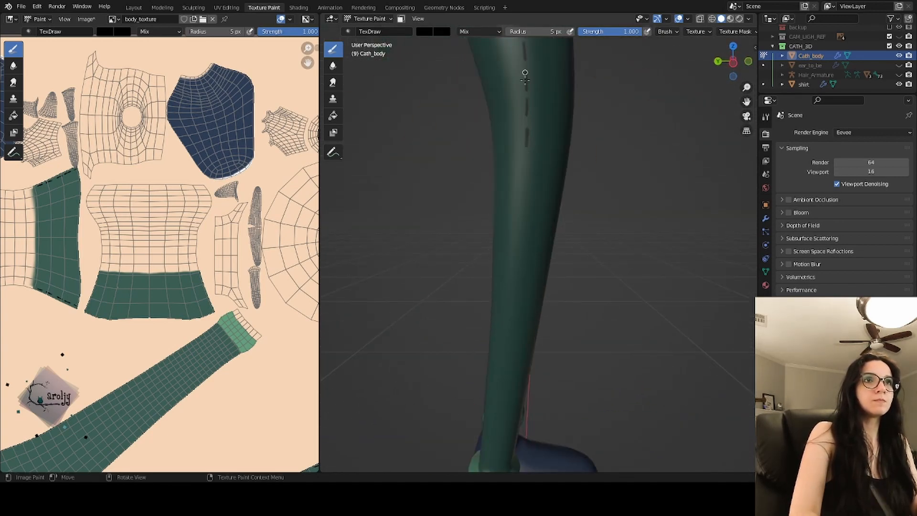
{"action": "scroll", "coordinate": [525, 80], "scroll_direction": "up", "scroll_amount": 2}
{"action": "middle_click_drag", "start_coordinate": [525, 80], "coordinate": [498, 128], "text": "shift"}
{"action": "left_click_drag", "start_coordinate": [495, 154], "coordinate": [495, 176]}
{"action": "left_click_drag", "start_coordinate": [495, 199], "coordinate": [492, 231]}
{"action": "left_click_drag", "start_coordinate": [497, 200], "coordinate": [495, 223]}
{"action": "left_click_drag", "start_coordinate": [493, 238], "coordinate": [490, 262]}
{"action": "middle_click_drag", "start_coordinate": [490, 263], "coordinate": [534, 233], "text": "alt"}
{"action": "left_click_drag", "start_coordinate": [480, 228], "coordinate": [478, 258]}
{"action": "mouse_move", "coordinate": [477, 301]}
{"action": "middle_mouse_down", "text": "shift"}
{"action": "mouse_move", "coordinate": [514, 225]}
{"action": "mouse_move", "coordinate": [489, 185]}
{"action": "middle_mouse_up", "text": "shift"}
{"action": "left_click_drag", "start_coordinate": [486, 211], "coordinate": [481, 241]}
{"action": "middle_click_drag", "start_coordinate": [477, 294], "coordinate": [504, 191], "text": "shift"}
{"action": "left_click_drag", "start_coordinate": [502, 206], "coordinate": [499, 230]}
{"action": "left_click_drag", "start_coordinate": [498, 244], "coordinate": [495, 267]}
{"action": "middle_click_drag", "start_coordinate": [492, 286], "coordinate": [512, 209], "text": "shift"}
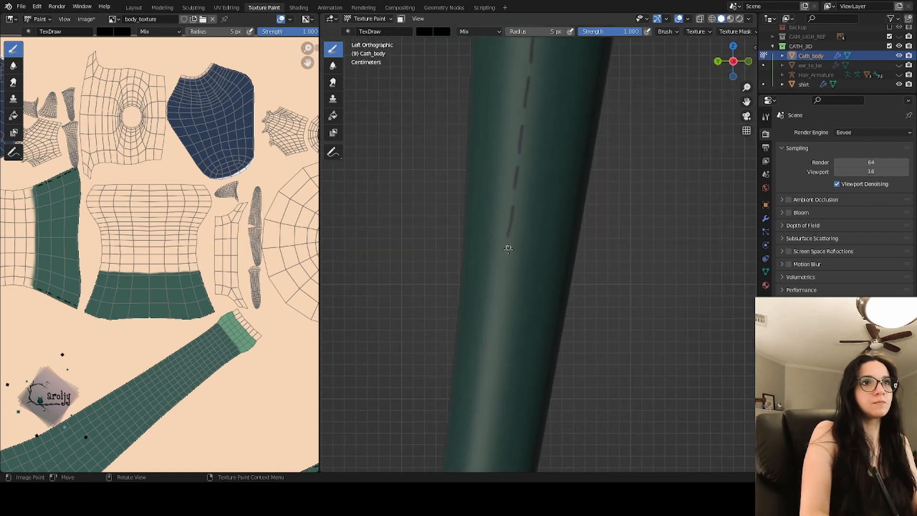
Try extending the stitching with further short dashes down the lower leg toward the cuff.
{"action": "middle_click_drag", "start_coordinate": [508, 249], "coordinate": [509, 194], "text": "shift"}
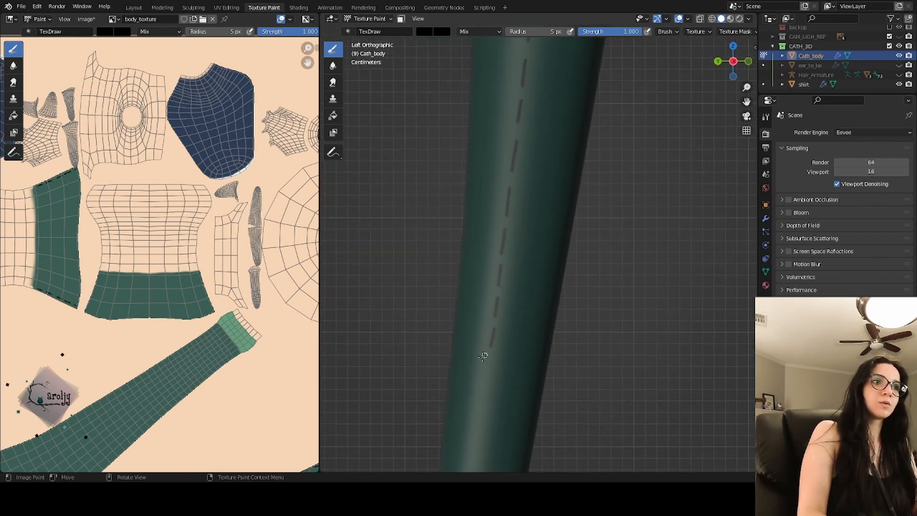
{"action": "middle_click_drag", "start_coordinate": [493, 330], "coordinate": [510, 241], "text": "shift"}
{"action": "left_click_drag", "start_coordinate": [510, 242], "coordinate": [507, 262]}
{"action": "left_click_drag", "start_coordinate": [487, 415], "coordinate": [485, 436]}
{"action": "scroll", "coordinate": [526, 287], "scroll_direction": "down", "scroll_amount": 4}
{"action": "mouse_move", "coordinate": [607, 213]}
{"action": "middle_mouse_down"}
{"action": "mouse_move", "coordinate": [557, 232]}
{"action": "mouse_move", "coordinate": [555, 244]}
{"action": "middle_mouse_up"}
{"action": "scroll", "coordinate": [554, 243], "scroll_direction": "up", "scroll_amount": 2}
{"action": "left_click", "coordinate": [732, 62]}
Undo the most recent stitching dashes on the lower leg.
{"action": "key", "text": "ctrl+z"}
{"action": "key", "text": "ctrl+z"}
{"action": "key", "text": "ctrl+z"}
{"action": "key", "text": "ctrl+z"}
{"action": "key", "text": "ctrl+z"}
{"action": "key", "text": "ctrl+z"}
{"action": "key", "text": "ctrl+z"}
{"action": "key", "text": "ctrl+z"}
{"action": "key", "text": "ctrl+z"}
{"action": "key", "text": "ctrl+z"}
{"action": "key", "text": "ctrl+z"}
Repaint the dashed black stitching down the lower leg to the cuff and save the file.
{"action": "scroll", "coordinate": [527, 203], "scroll_direction": "up", "scroll_amount": 1}
{"action": "left_click_drag", "start_coordinate": [521, 184], "coordinate": [515, 221]}
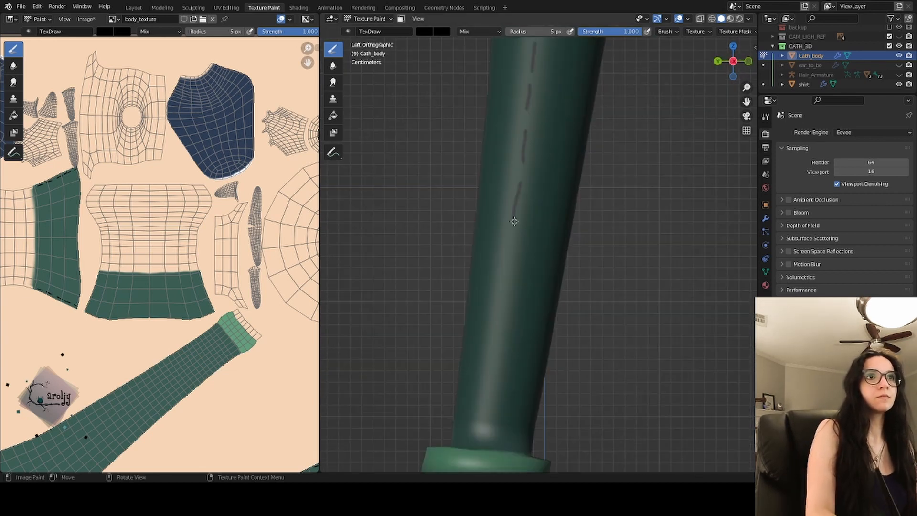
{"action": "scroll", "coordinate": [484, 222], "scroll_direction": "down", "scroll_amount": 10}
{"action": "middle_click_drag", "start_coordinate": [484, 223], "coordinate": [402, 239]}
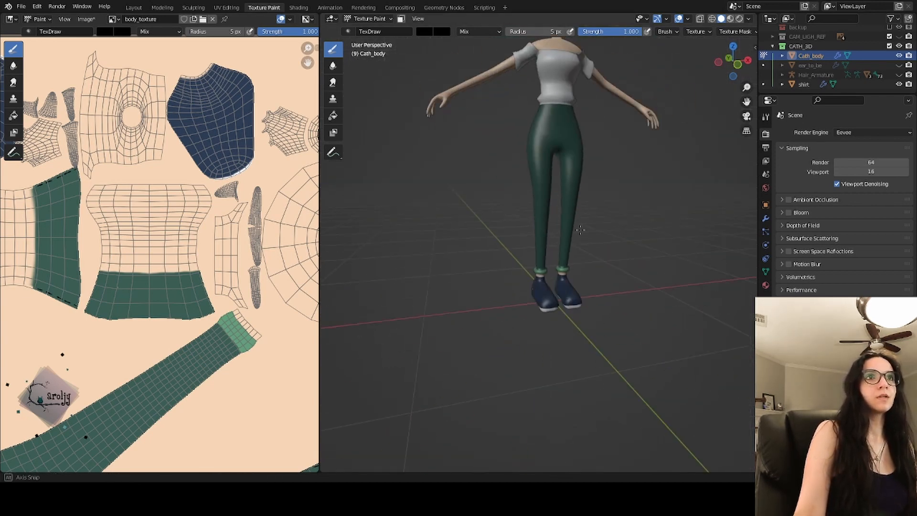
{"action": "left_click", "coordinate": [21, 6]}
{"action": "left_click", "coordinate": [31, 71]}
Show the CAM_LIGH_REF collection so the reference drawing stands beside the character.
{"action": "scroll", "coordinate": [428, 145], "scroll_direction": "down", "scroll_amount": 2}
{"action": "left_click", "coordinate": [899, 37]}
{"action": "middle_click_drag", "start_coordinate": [540, 158], "coordinate": [497, 153]}
{"action": "scroll", "coordinate": [478, 148], "scroll_direction": "up", "scroll_amount": 2}
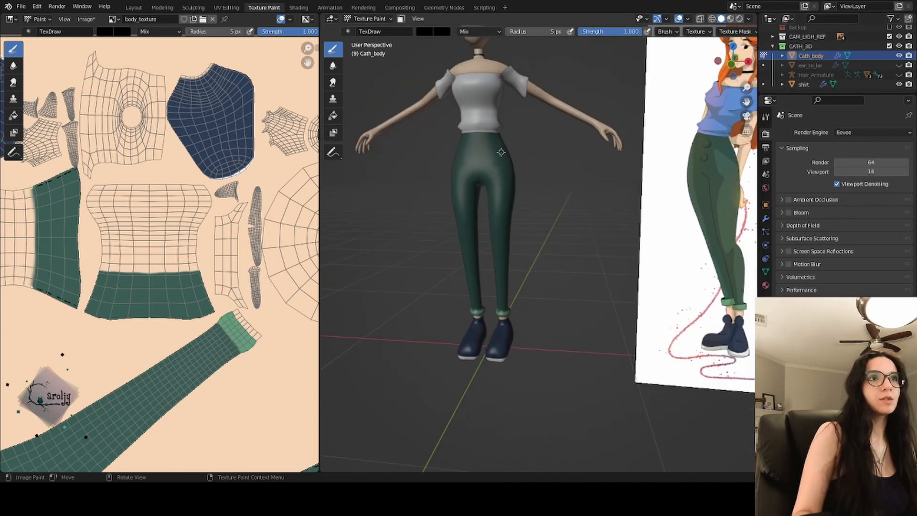
Try painting thin black crease lines from the crotch toward both hips in front view with a 1 px brush.
{"action": "left_click", "coordinate": [732, 64]}
{"action": "scroll", "coordinate": [497, 254], "scroll_direction": "up", "scroll_amount": 5}
{"action": "scroll", "coordinate": [498, 256], "scroll_direction": "up", "scroll_amount": 4}
{"action": "left_click_drag", "start_coordinate": [394, 304], "coordinate": [440, 257]}
{"action": "key", "text": "ctrl+z"}
{"action": "scroll", "coordinate": [444, 239], "scroll_direction": "down", "scroll_amount": 2}
{"action": "left_click_drag", "start_coordinate": [439, 290], "coordinate": [487, 244]}
{"action": "left_click_drag", "start_coordinate": [439, 288], "coordinate": [503, 215]}
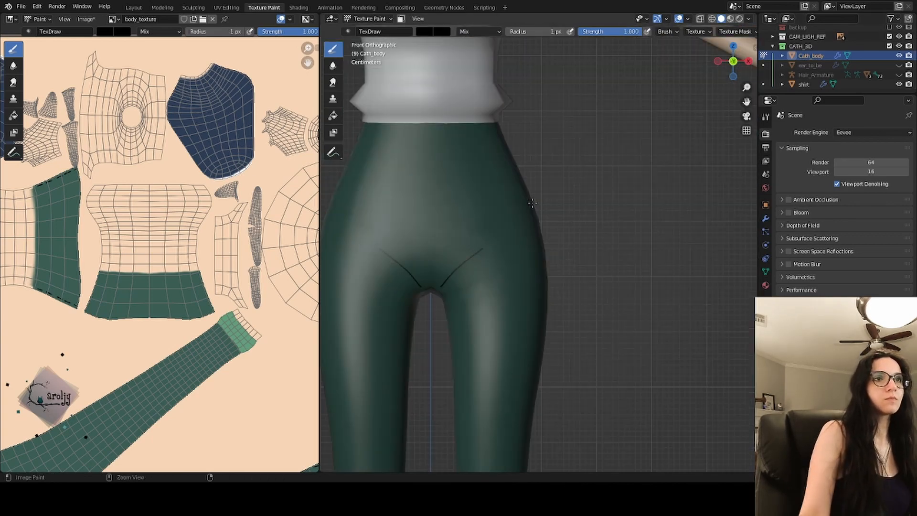
Switch the viewport to Material Preview shading and save the file.
{"action": "scroll", "coordinate": [533, 203], "scroll_direction": "down", "scroll_amount": 8}
{"action": "mouse_move", "coordinate": [533, 203]}
{"action": "middle_mouse_down"}
{"action": "mouse_move", "coordinate": [554, 220]}
{"action": "mouse_move", "coordinate": [469, 210]}
{"action": "mouse_move", "coordinate": [545, 210]}
{"action": "middle_mouse_up"}
{"action": "scroll", "coordinate": [540, 215], "scroll_direction": "down", "scroll_amount": 3}
{"action": "left_click", "coordinate": [731, 19]}
{"action": "key", "text": "ctrl+s"}
Sample the shoe's navy and paint a rounded tongue on the front of the ankle with a 49 px brush.
{"action": "mouse_move", "coordinate": [425, 239]}
{"action": "middle_mouse_down"}
{"action": "mouse_move", "coordinate": [604, 252]}
{"action": "mouse_move", "coordinate": [640, 323]}
{"action": "mouse_move", "coordinate": [607, 306]}
{"action": "middle_mouse_up"}
{"action": "scroll", "coordinate": [573, 335], "scroll_direction": "up", "scroll_amount": 4}
{"action": "middle_click_drag", "start_coordinate": [573, 382], "coordinate": [583, 287], "text": "shift"}
{"action": "middle_click_drag", "start_coordinate": [564, 305], "coordinate": [658, 330]}
{"action": "scroll", "coordinate": [658, 330], "scroll_direction": "up", "scroll_amount": 3}
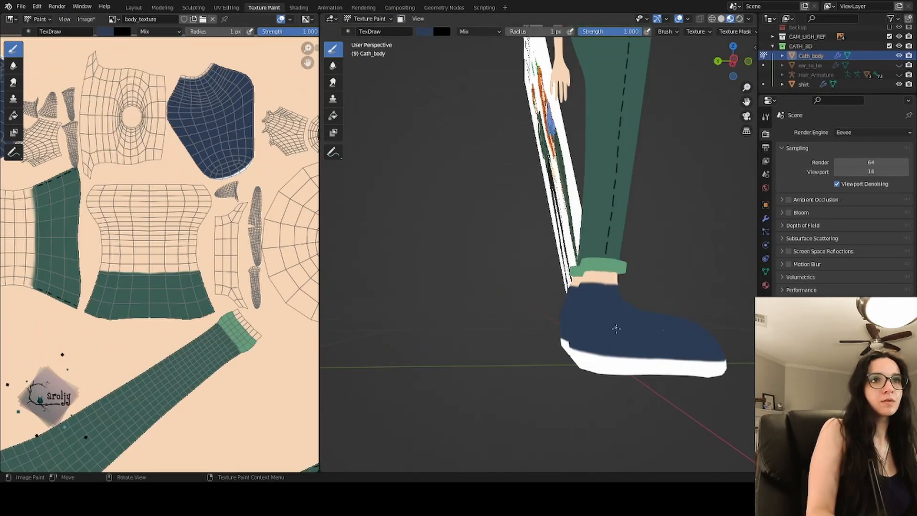
{"action": "mouse_move", "coordinate": [616, 327]}
{"action": "middle_mouse_down"}
{"action": "mouse_move", "coordinate": [429, 291]}
{"action": "mouse_move", "coordinate": [516, 158]}
{"action": "middle_mouse_up"}
{"action": "scroll", "coordinate": [423, 286], "scroll_direction": "up", "scroll_amount": 6}
{"action": "key", "text": "f"}
{"action": "left_click_drag", "start_coordinate": [483, 162], "coordinate": [537, 126]}
{"action": "key", "text": "KP_1"}
{"action": "scroll", "coordinate": [454, 276], "scroll_direction": "down", "scroll_amount": 4}
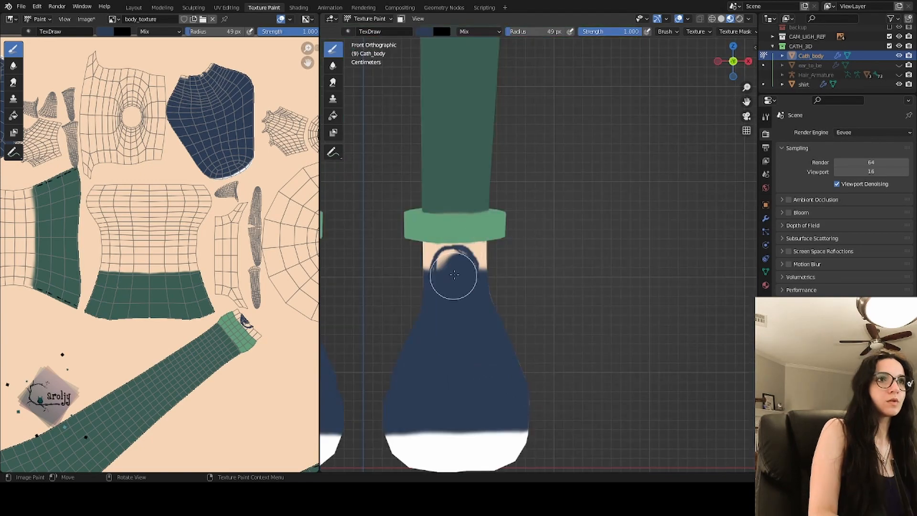
Compare the whole painted character with the reference drawing and save the file.
{"action": "scroll", "coordinate": [413, 222], "scroll_direction": "down", "scroll_amount": 8}
{"action": "middle_click_drag", "start_coordinate": [413, 222], "coordinate": [600, 287]}
{"action": "left_click", "coordinate": [21, 7]}
{"action": "left_click", "coordinate": [35, 69]}
{"action": "middle_click_drag", "start_coordinate": [564, 230], "coordinate": [580, 227]}
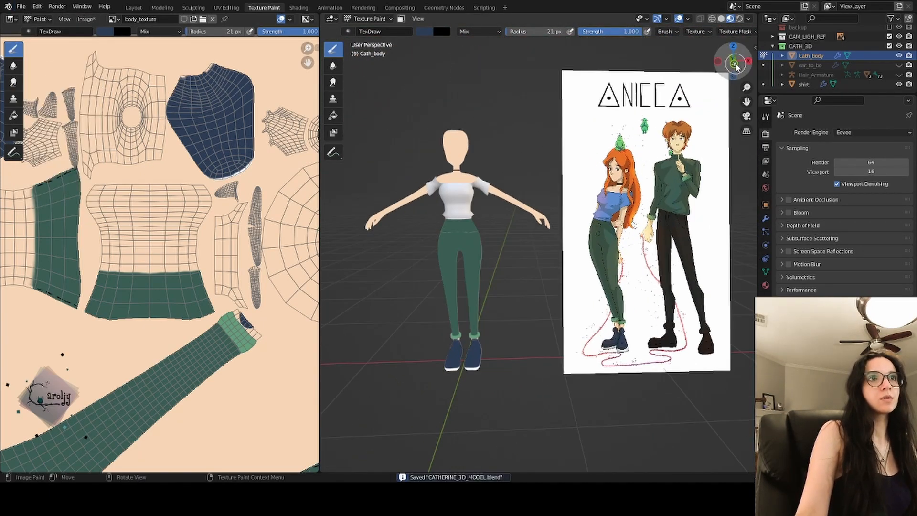
{"action": "left_click", "coordinate": [734, 61]}
{"action": "left_click", "coordinate": [21, 7]}
{"action": "left_click", "coordinate": [36, 69]}
Add a cylinder in the Layout workspace, scale it to about 0.1 and raise it to the hips.
{"action": "left_click", "coordinate": [133, 8]}
{"action": "left_click", "coordinate": [126, 19]}
{"action": "left_click", "coordinate": [221, 76]}
{"action": "scroll", "coordinate": [392, 287], "scroll_direction": "down", "scroll_amount": 4}
{"action": "key", "text": "s"}
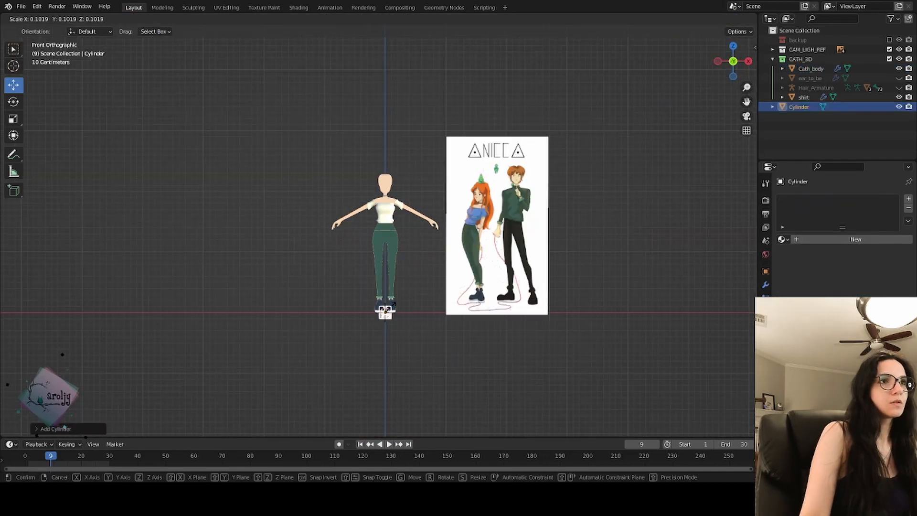
{"action": "scroll", "coordinate": [392, 287], "scroll_direction": "up", "scroll_amount": 4}
{"action": "left_click_drag", "start_coordinate": [392, 362], "coordinate": [392, 193]}
Rotate the cylinder so its flat face points forward and scale it down to trouser-button size.
{"action": "left_click", "coordinate": [718, 61]}
{"action": "key", "text": "s"}
{"action": "key", "text": "r"}
{"action": "left_click_drag", "start_coordinate": [320, 232], "coordinate": [371, 233]}
{"action": "left_click", "coordinate": [13, 119]}
{"action": "scroll", "coordinate": [403, 219], "scroll_direction": "up", "scroll_amount": 4}
{"action": "left_click_drag", "start_coordinate": [411, 203], "coordinate": [329, 232]}
{"action": "scroll", "coordinate": [396, 229], "scroll_direction": "up", "scroll_amount": 7}
{"action": "left_click", "coordinate": [749, 61]}
{"action": "scroll", "coordinate": [406, 230], "scroll_direction": "down", "scroll_amount": 6}
{"action": "scroll", "coordinate": [406, 230], "scroll_direction": "up", "scroll_amount": 6}
{"action": "middle_click_drag", "start_coordinate": [396, 230], "coordinate": [469, 229]}
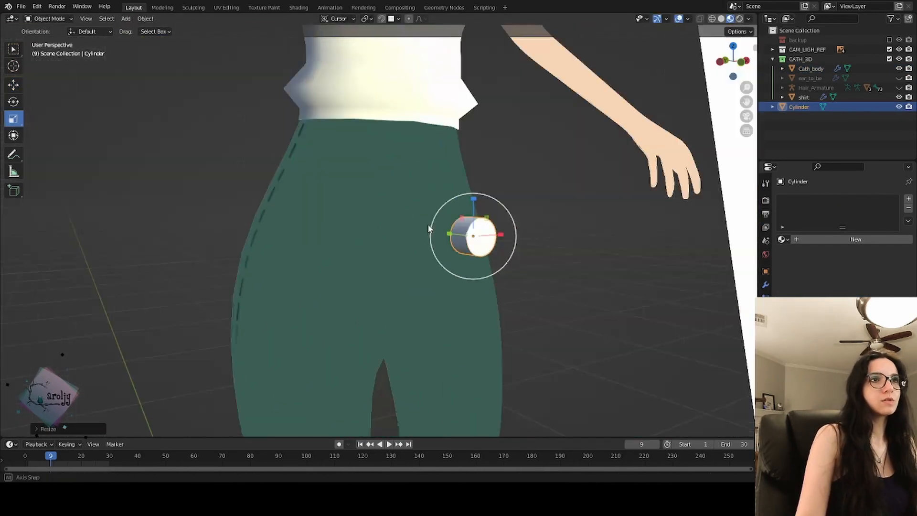
Position the button cylinder against the front of the trousers just below the waistline.
{"action": "left_click", "coordinate": [722, 64]}
{"action": "left_click", "coordinate": [749, 61]}
{"action": "scroll", "coordinate": [406, 230], "scroll_direction": "down", "scroll_amount": 5}
{"action": "left_click", "coordinate": [13, 85]}
{"action": "left_click", "coordinate": [748, 61]}
{"action": "left_click_drag", "start_coordinate": [414, 192], "coordinate": [446, 201]}
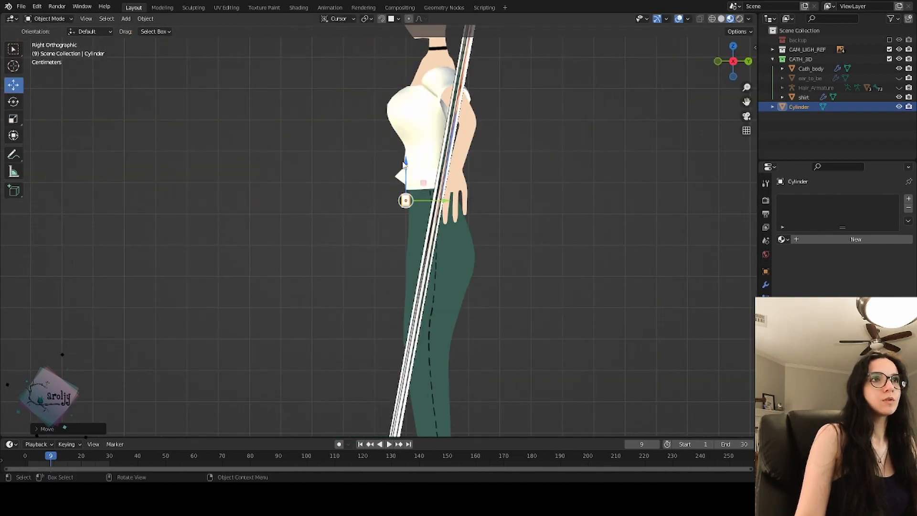
{"action": "left_click_drag", "start_coordinate": [405, 162], "coordinate": [405, 165]}
Adjust the button cylinder's depth by scaling it along the Y axis.
{"action": "left_click", "coordinate": [13, 119]}
{"action": "left_click_drag", "start_coordinate": [443, 204], "coordinate": [453, 203]}
{"action": "scroll", "coordinate": [444, 205], "scroll_direction": "up", "scroll_amount": 7}
{"action": "middle_click_drag", "start_coordinate": [80, 40], "coordinate": [225, 58]}
{"action": "left_click_drag", "start_coordinate": [372, 96], "coordinate": [381, 96]}
Duplicate the button, place the copy directly below the first on the trouser front, and save the file.
{"action": "key", "text": "shift+d"}
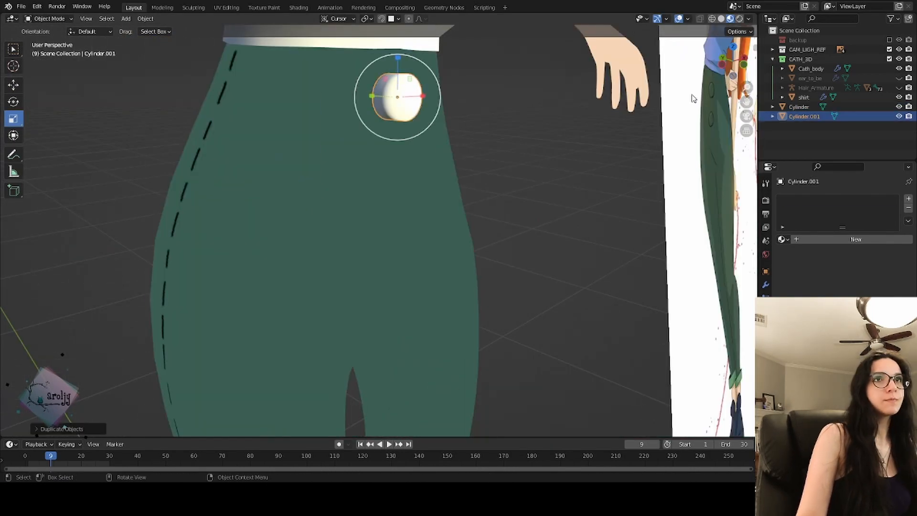
{"action": "left_click", "coordinate": [739, 63]}
{"action": "left_click", "coordinate": [13, 85]}
{"action": "left_click_drag", "start_coordinate": [444, 137], "coordinate": [441, 192]}
{"action": "scroll", "coordinate": [397, 317], "scroll_direction": "down", "scroll_amount": 9}
{"action": "scroll", "coordinate": [397, 317], "scroll_direction": "up", "scroll_amount": 10}
{"action": "left_click", "coordinate": [21, 6]}
{"action": "left_click", "coordinate": [35, 71]}
Rename the joined button object as buttons and move it into the CATH_3D collection.
{"action": "scroll", "coordinate": [378, 153], "scroll_direction": "down", "scroll_amount": 5}
{"action": "middle_click_drag", "start_coordinate": [373, 151], "coordinate": [337, 251]}
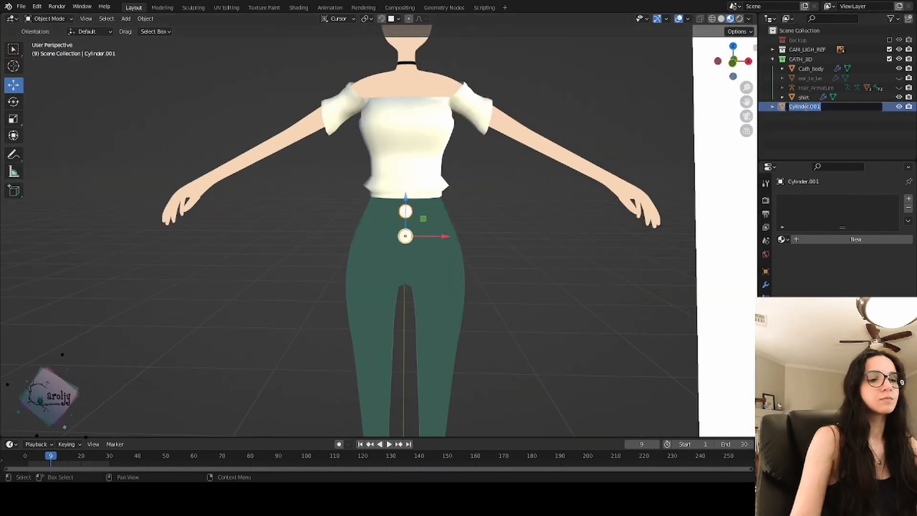
{"action": "left_click", "coordinate": [806, 107]}
{"action": "type", "text": "buttons"}
{"action": "key", "text": "Return"}
{"action": "left_click_drag", "start_coordinate": [802, 107], "coordinate": [801, 60]}
{"action": "mouse_move", "coordinate": [528, 269]}
{"action": "middle_mouse_down"}
{"action": "mouse_move", "coordinate": [475, 273]}
{"action": "mouse_move", "coordinate": [528, 271]}
{"action": "middle_mouse_up"}
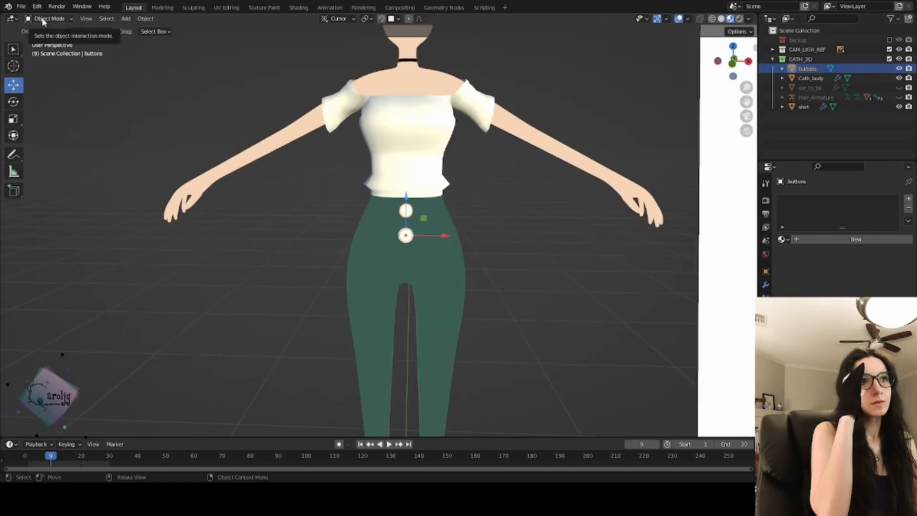
Unwrap the buttons in the UV Editing workspace and shrink their islands over body_texture.
{"action": "left_click", "coordinate": [227, 7]}
{"action": "scroll", "coordinate": [333, 271], "scroll_direction": "down", "scroll_amount": 6}
{"action": "scroll", "coordinate": [333, 271], "scroll_direction": "up", "scroll_amount": 1}
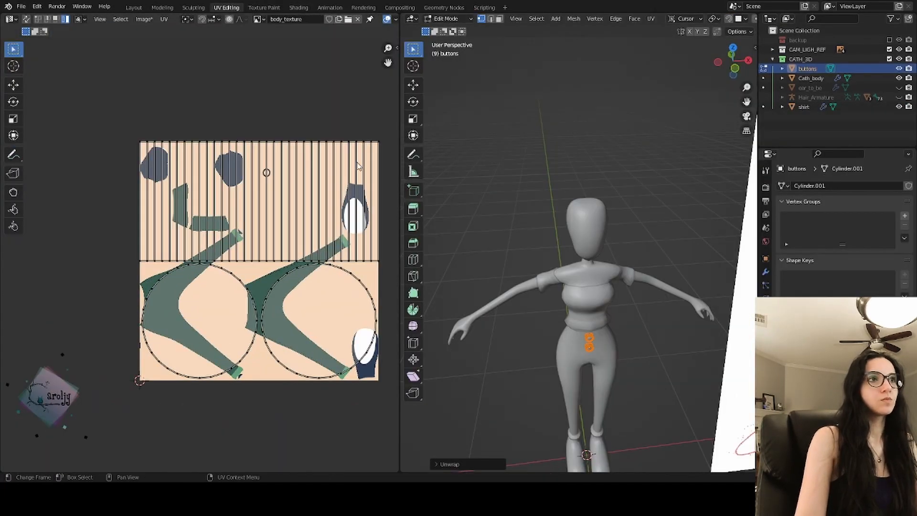
{"action": "key", "text": "s"}
{"action": "left_click", "coordinate": [265, 247]}
{"action": "scroll", "coordinate": [254, 270], "scroll_direction": "up", "scroll_amount": 2}
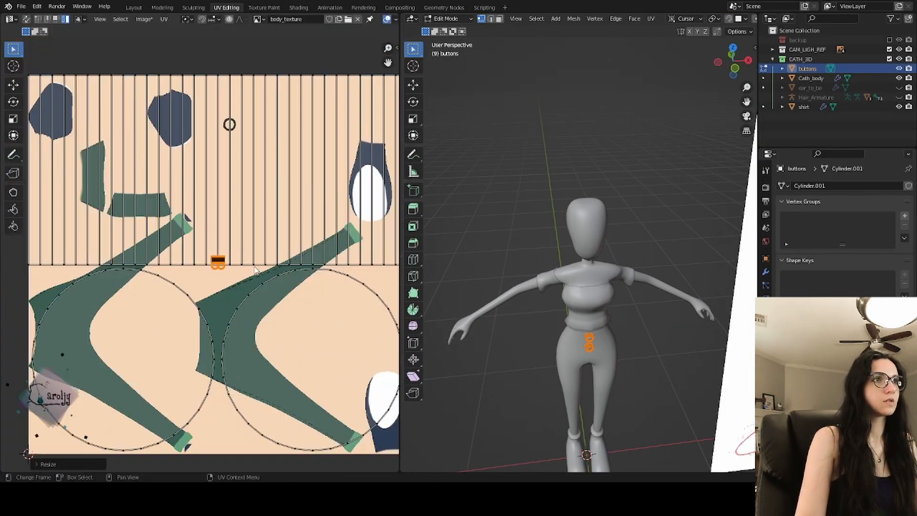
{"action": "key", "text": "s"}
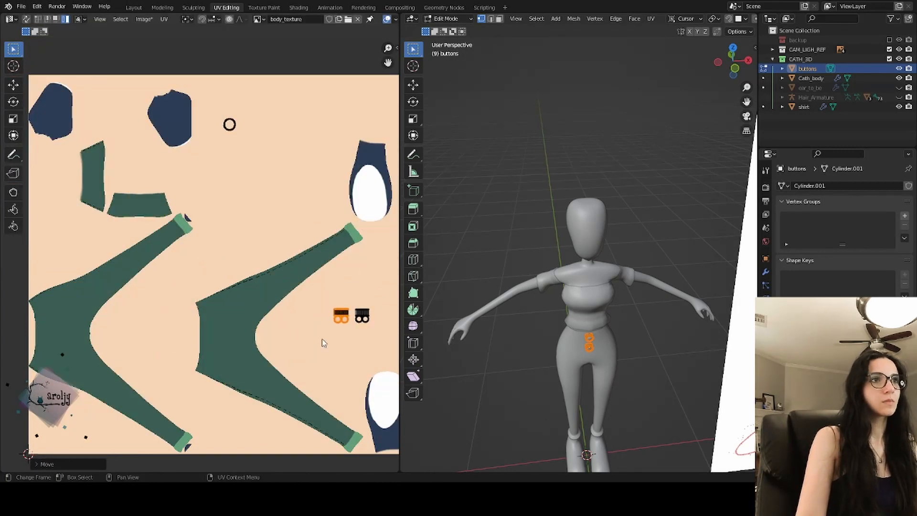
Rotate the buttons' UV islands by 90 degrees.
{"action": "scroll", "coordinate": [350, 305], "scroll_direction": "up", "scroll_amount": 4}
{"action": "middle_click_drag", "start_coordinate": [350, 306], "coordinate": [96, 141], "text": "shift"}
{"action": "scroll", "coordinate": [260, 305], "scroll_direction": "up", "scroll_amount": 2}
{"action": "scroll", "coordinate": [260, 305], "scroll_direction": "down", "scroll_amount": 5}
{"action": "key", "text": "a"}
{"action": "key", "text": "r"}
{"action": "key", "text": "9"}
{"action": "key", "text": "0"}
{"action": "key", "text": "Return"}
Move both sets of button UV islands onto the dark green waist area of the undashed trouser island, stacked one above the other.
{"action": "key", "text": "g"}
{"action": "left_click", "coordinate": [100, 329]}
{"action": "middle_click_drag", "start_coordinate": [241, 276], "coordinate": [450, 283], "text": "shift"}
{"action": "key", "text": "g"}
{"action": "left_click", "coordinate": [98, 286]}
{"action": "scroll", "coordinate": [98, 287], "scroll_direction": "up", "scroll_amount": 4}
{"action": "left_click_drag", "start_coordinate": [149, 359], "coordinate": [199, 311]}
{"action": "key", "text": "g"}
{"action": "left_click_drag", "start_coordinate": [149, 293], "coordinate": [199, 247]}
{"action": "scroll", "coordinate": [203, 256], "scroll_direction": "down", "scroll_amount": 4}
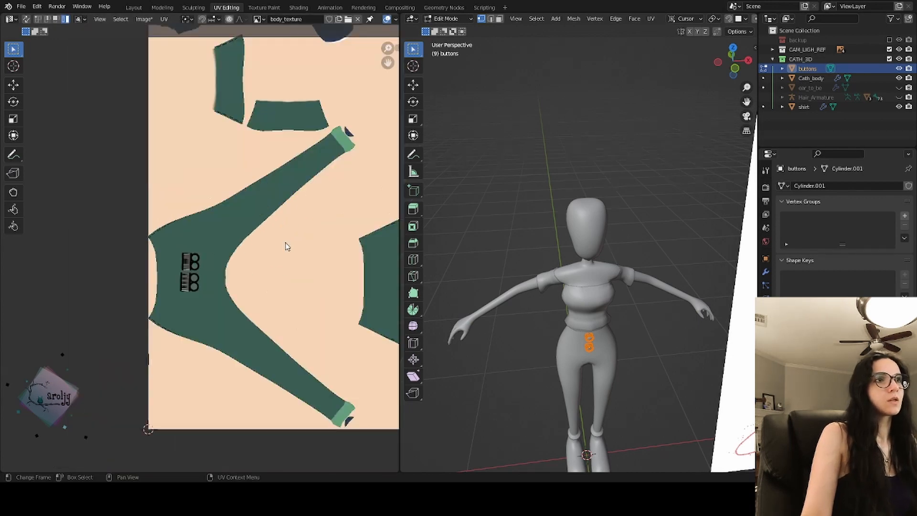
Switch to the Texture Paint workspace to check the buttons against the body texture, and save the project.
{"action": "left_click", "coordinate": [264, 7]}
{"action": "middle_click_drag", "start_coordinate": [249, 258], "coordinate": [84, 265]}
{"action": "left_click", "coordinate": [21, 6]}
{"action": "left_click", "coordinate": [31, 67]}
{"action": "left_click", "coordinate": [86, 19]}
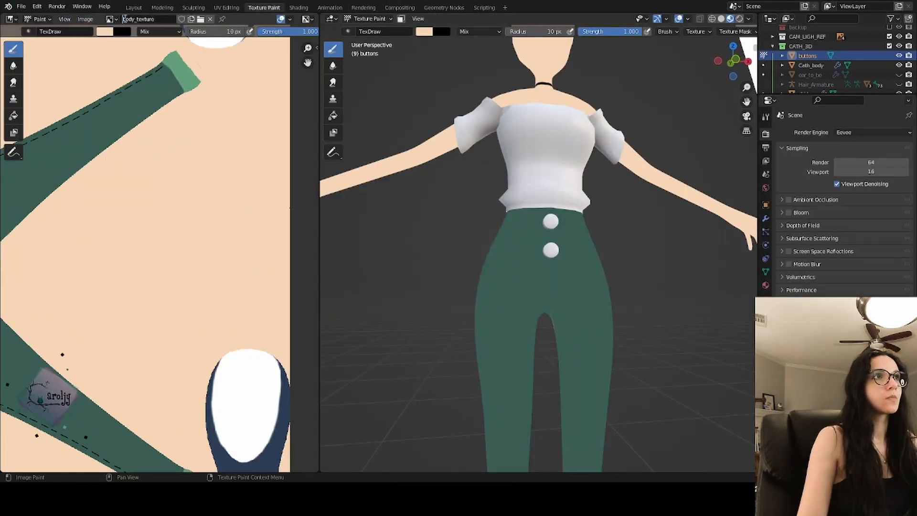
In the Shading workspace, add a Diffuse BSDF node to body_material and connect it to a new Shader to RGB node.
{"action": "left_click", "coordinate": [298, 7]}
{"action": "key", "text": "shift+a"}
{"action": "left_click", "coordinate": [269, 444]}
{"action": "middle_click_drag", "start_coordinate": [269, 443], "coordinate": [270, 395]}
{"action": "key", "text": "shift+a"}
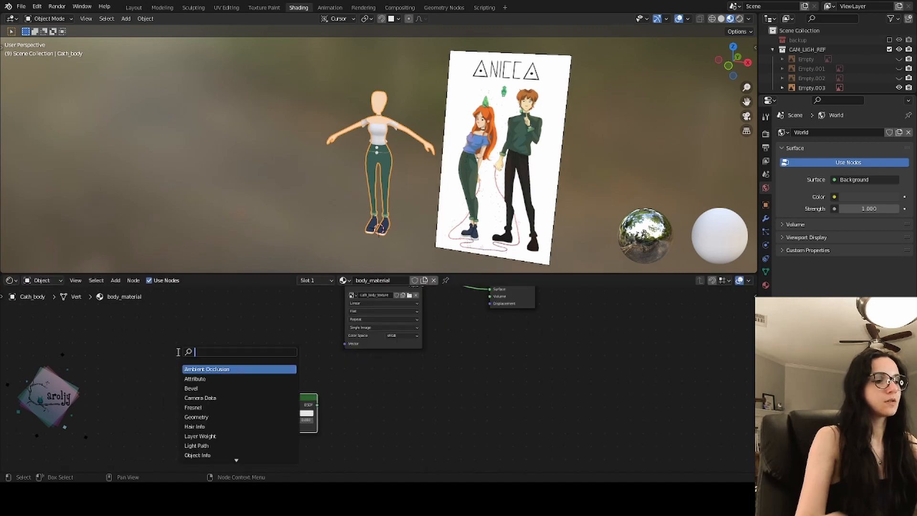
{"action": "type", "text": "shader"}
{"action": "key", "text": "Return"}
{"action": "left_click", "coordinate": [337, 385]}
{"action": "left_click_drag", "start_coordinate": [317, 405], "coordinate": [415, 424]}
Add a ColorRamp node driven by the Shader to RGB colour output.
{"action": "key", "text": "shift+a"}
{"action": "left_click", "coordinate": [215, 340]}
{"action": "type", "text": "color"}
{"action": "key", "text": "Return"}
{"action": "left_click", "coordinate": [415, 364]}
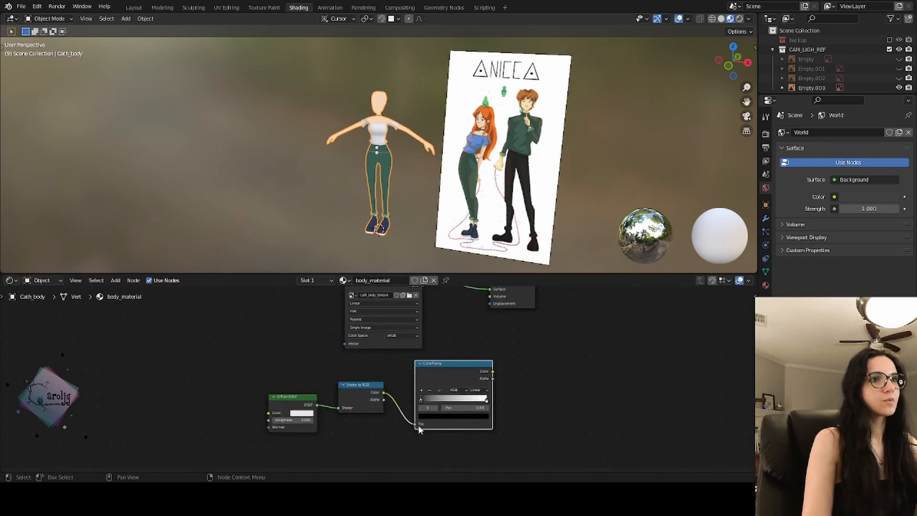
{"action": "key", "text": "shift+a"}
{"action": "left_click", "coordinate": [193, 347]}
{"action": "type", "text": "mix"}
{"action": "key", "text": "Return"}
{"action": "left_click", "coordinate": [527, 339]}
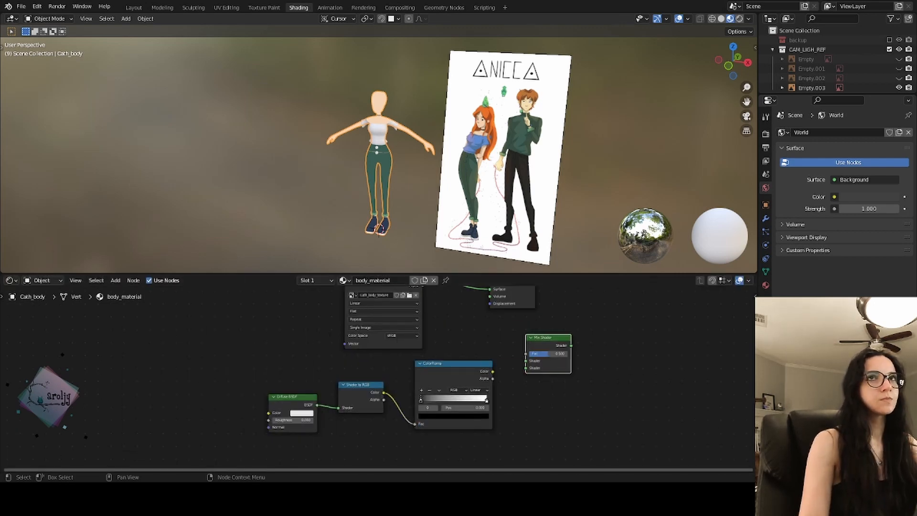
Add a colour Mix node after the ColorRamp and move the Material Output farther along to make room.
{"action": "type", "text": "mix"}
{"action": "key", "text": "Return"}
{"action": "left_click", "coordinate": [521, 353]}
{"action": "middle_click_drag", "start_coordinate": [571, 364], "coordinate": [535, 417]}
{"action": "left_click_drag", "start_coordinate": [474, 327], "coordinate": [599, 342]}
Feed the body texture into Color1 and the ColorRamp into Color2, output the mix to Surface, and set its blend mode to Multiply.
{"action": "left_click_drag", "start_coordinate": [456, 424], "coordinate": [484, 450]}
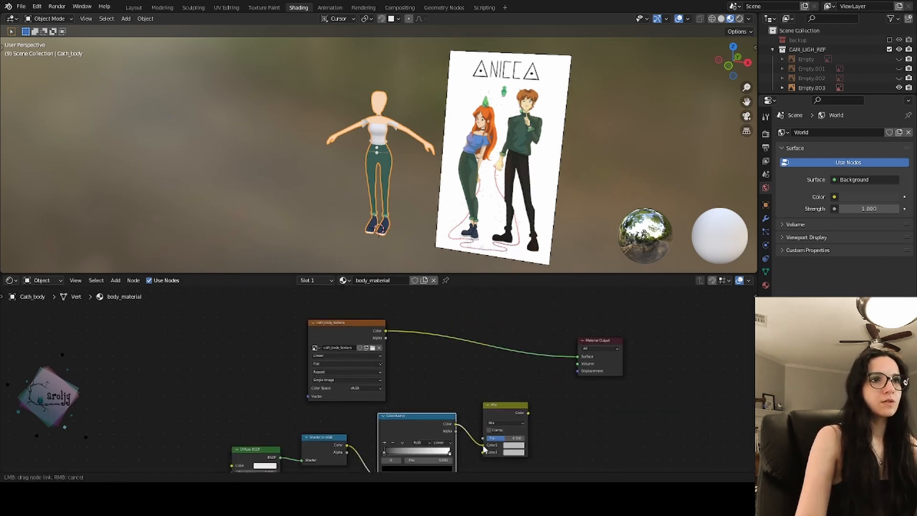
{"action": "left_click_drag", "start_coordinate": [576, 366], "coordinate": [578, 358]}
{"action": "left_click_drag", "start_coordinate": [484, 445], "coordinate": [483, 452]}
{"action": "left_click_drag", "start_coordinate": [386, 331], "coordinate": [483, 445]}
{"action": "left_click", "coordinate": [523, 424]}
{"action": "left_click", "coordinate": [514, 390]}
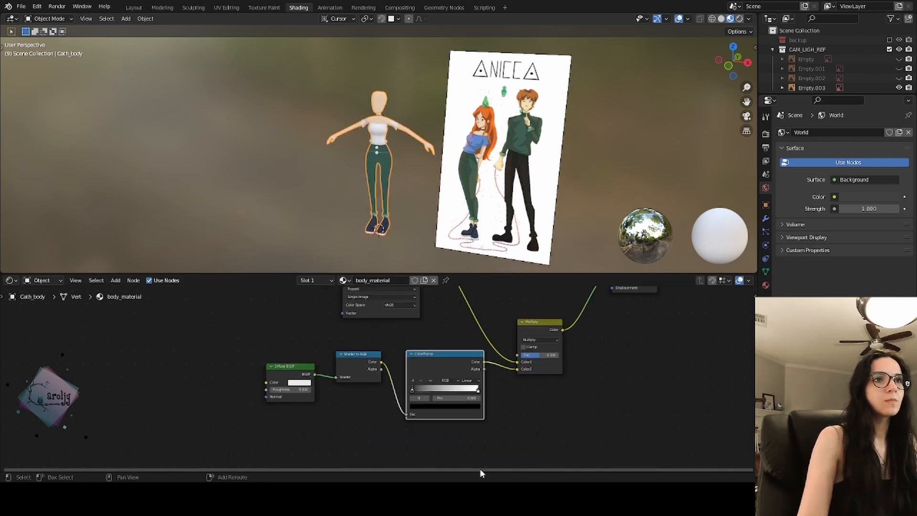
Set the ColorRamp interpolation to Constant, place the white stop at about 0.51 and tint the dark stop blue-purple.
{"action": "left_click", "coordinate": [471, 379]}
{"action": "left_click", "coordinate": [475, 422]}
{"action": "mouse_move", "coordinate": [422, 394]}
{"action": "left_mouse_down"}
{"action": "mouse_move", "coordinate": [439, 396]}
{"action": "mouse_move", "coordinate": [421, 395]}
{"action": "left_mouse_up"}
{"action": "left_click_drag", "start_coordinate": [505, 397], "coordinate": [474, 388]}
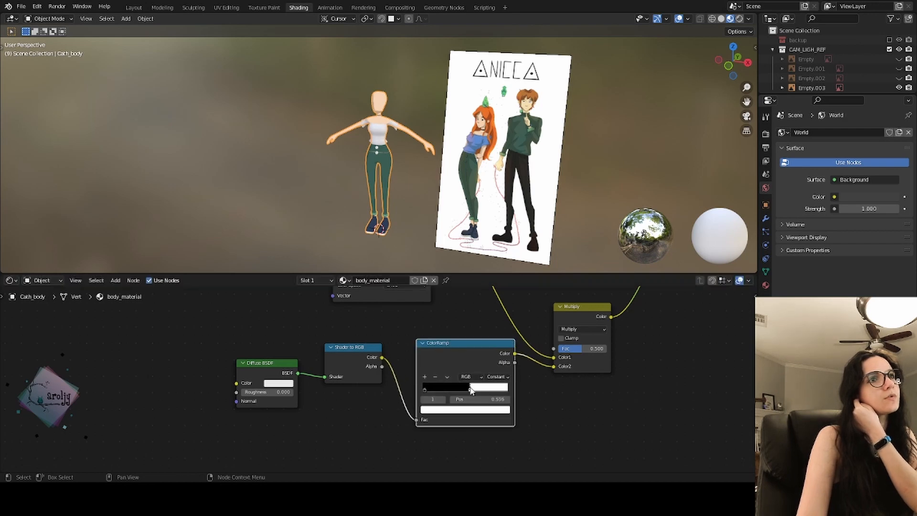
{"action": "middle_click_drag", "start_coordinate": [300, 183], "coordinate": [373, 164]}
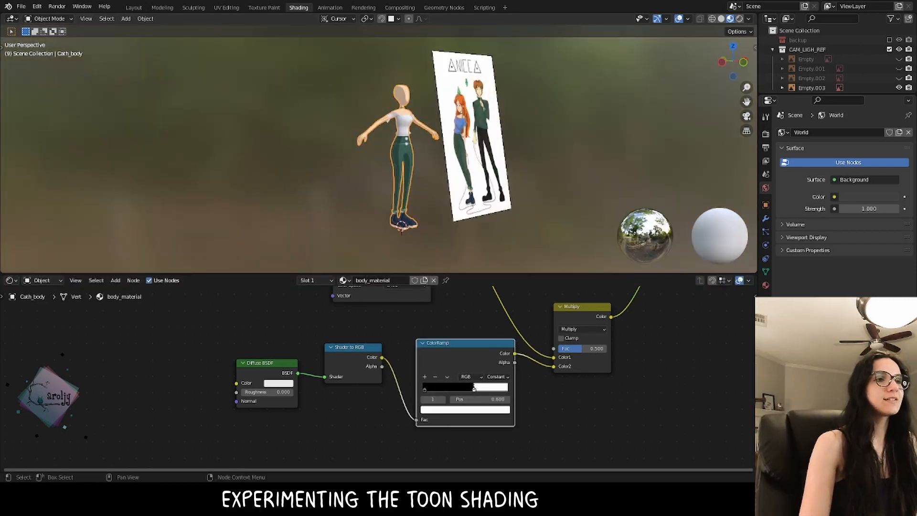
{"action": "left_click", "coordinate": [466, 410]}
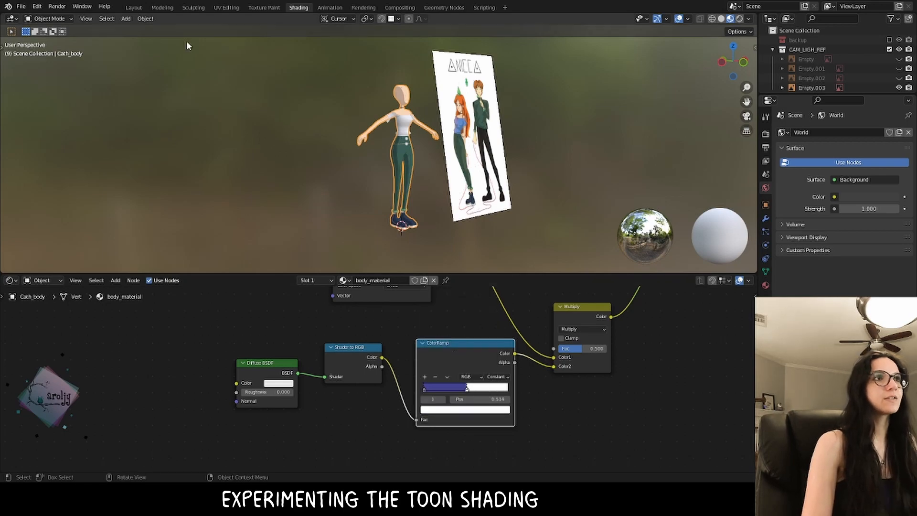
In the Layout workspace, switch to rendered shading and add a point light to the CAM_LIGH_REF collection.
{"action": "left_click", "coordinate": [134, 7]}
{"action": "scroll", "coordinate": [477, 139], "scroll_direction": "down", "scroll_amount": 3}
{"action": "middle_click_drag", "start_coordinate": [448, 229], "coordinate": [497, 139]}
{"action": "middle_click_drag", "start_coordinate": [478, 153], "coordinate": [414, 283], "text": "shift"}
{"action": "scroll", "coordinate": [414, 283], "scroll_direction": "down", "scroll_amount": 1}
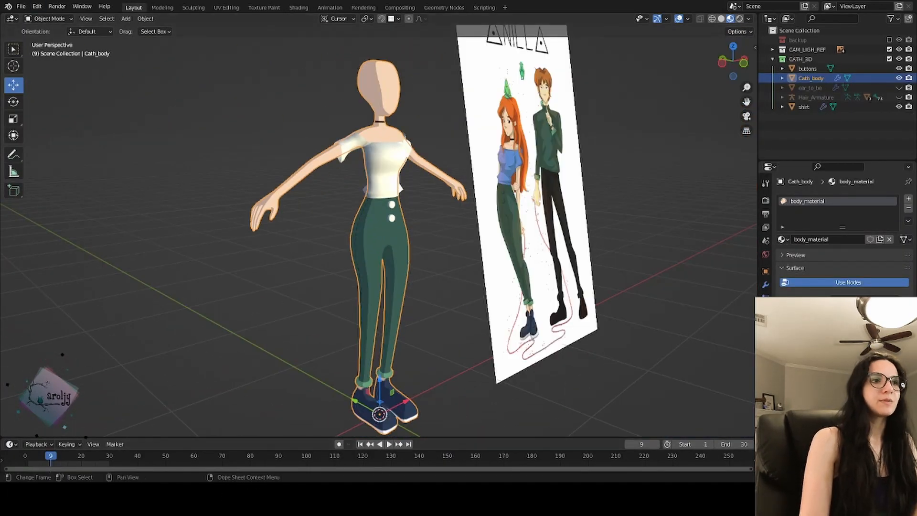
{"action": "left_click", "coordinate": [740, 18]}
{"action": "left_click", "coordinate": [773, 50]}
{"action": "left_click", "coordinate": [126, 19]}
{"action": "mouse_move", "coordinate": [153, 146]}
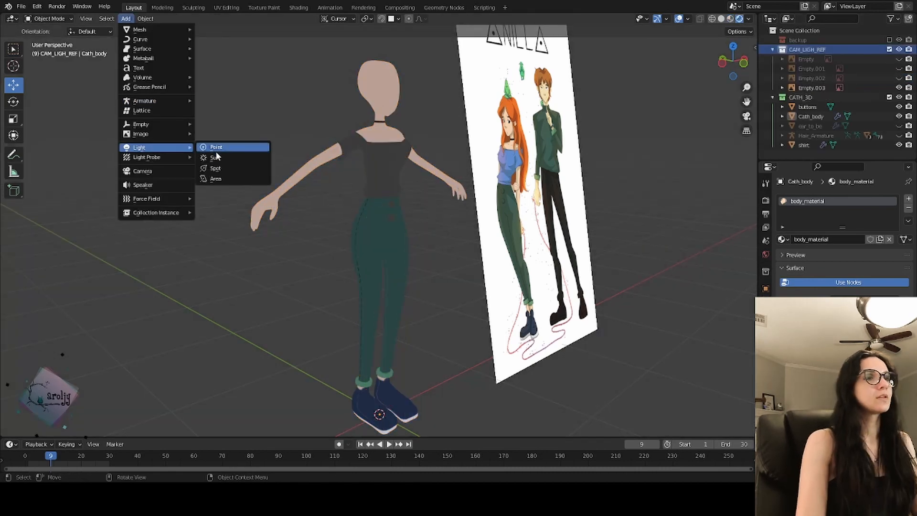
{"action": "left_click", "coordinate": [213, 146]}
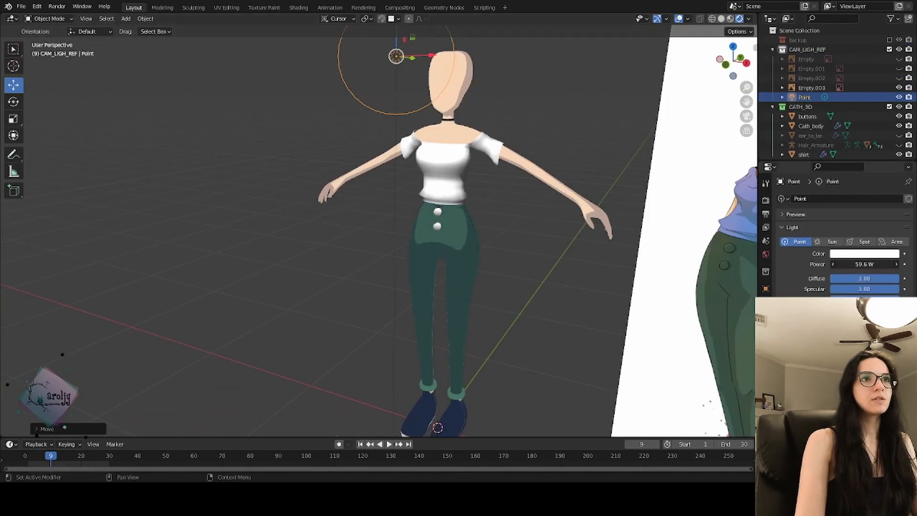
Position the point light beside the character's head with a power of 112.7 W, and save the project.
{"action": "middle_click_drag", "start_coordinate": [321, 175], "coordinate": [358, 157]}
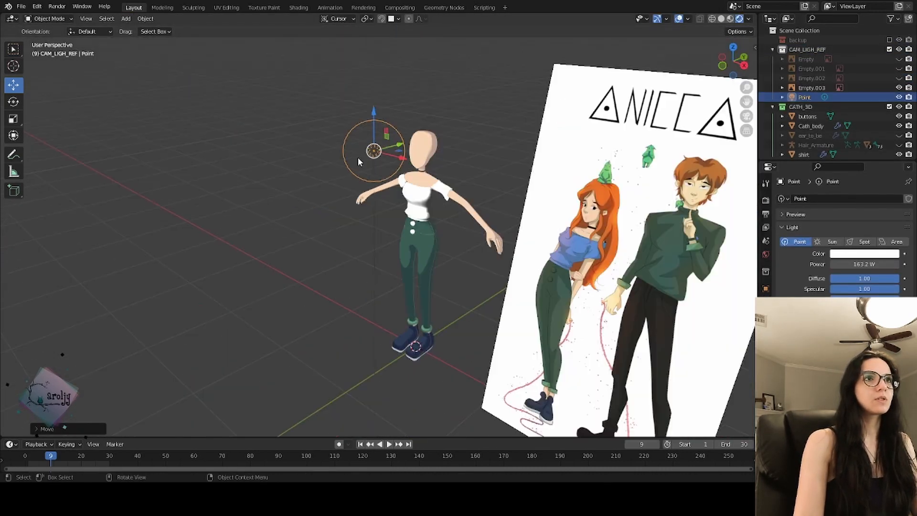
{"action": "scroll", "coordinate": [469, 114], "scroll_direction": "up", "scroll_amount": 3}
{"action": "middle_click_drag", "start_coordinate": [470, 116], "coordinate": [424, 198], "text": "shift"}
{"action": "left_click_drag", "start_coordinate": [470, 113], "coordinate": [470, 137]}
{"action": "left_click", "coordinate": [21, 6]}
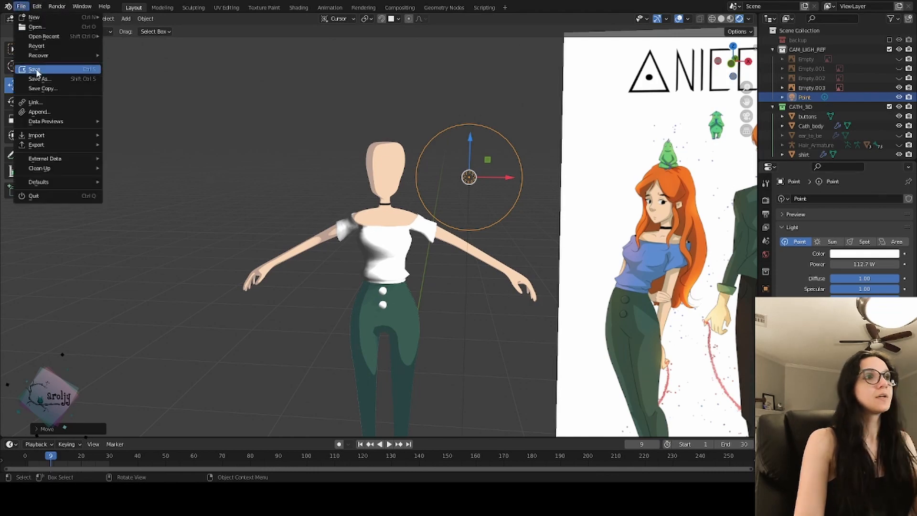
{"action": "left_click", "coordinate": [34, 74]}
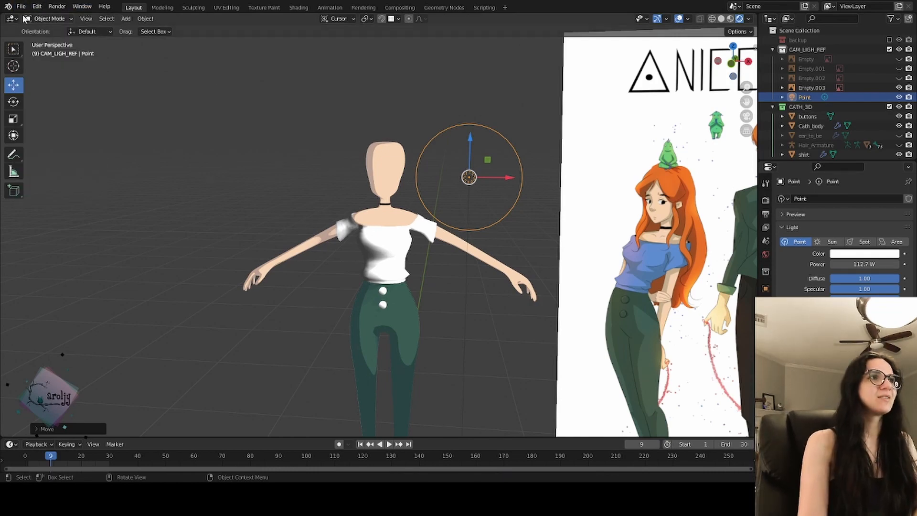
Give the shirt its own material named shirt_material, and save the project.
{"action": "middle_click_drag", "start_coordinate": [410, 167], "coordinate": [387, 252]}
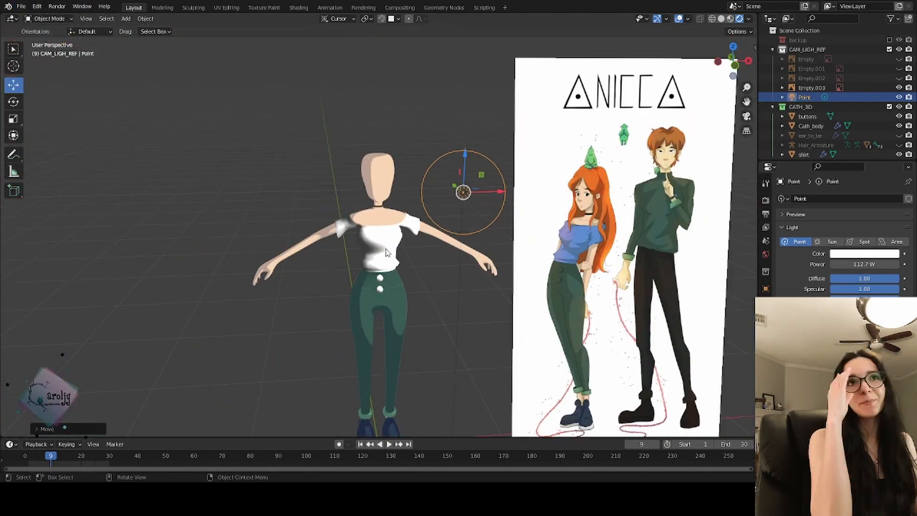
{"action": "left_click", "coordinate": [735, 66]}
{"action": "left_click", "coordinate": [377, 138]}
{"action": "left_click", "coordinate": [21, 6]}
{"action": "left_click", "coordinate": [34, 74]}
{"action": "left_click", "coordinate": [854, 239]}
{"action": "double_click", "coordinate": [804, 202]}
{"action": "type", "text": "shirt_material"}
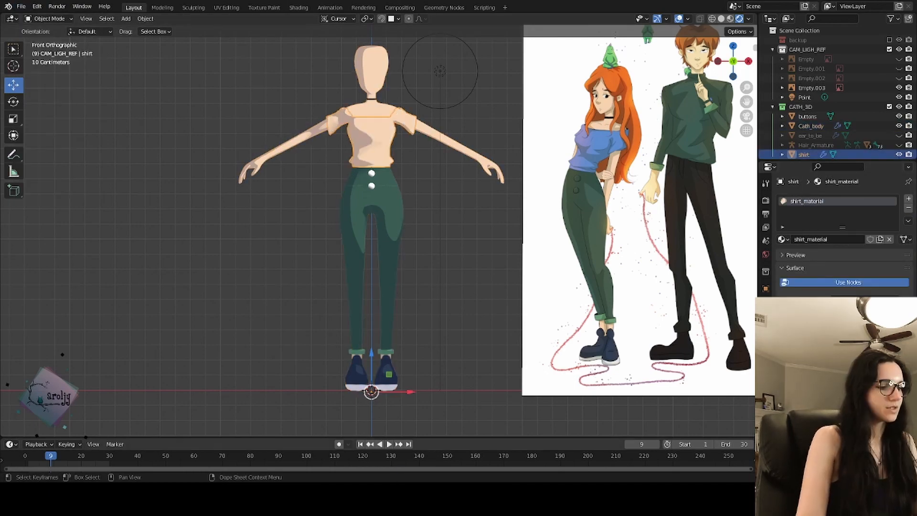
Unwrap the whole shirt in the UV Editing workspace and create a cath_shirt_texture image filled with the copied blue hex colour.
{"action": "left_click", "coordinate": [229, 7]}
{"action": "key", "text": "a"}
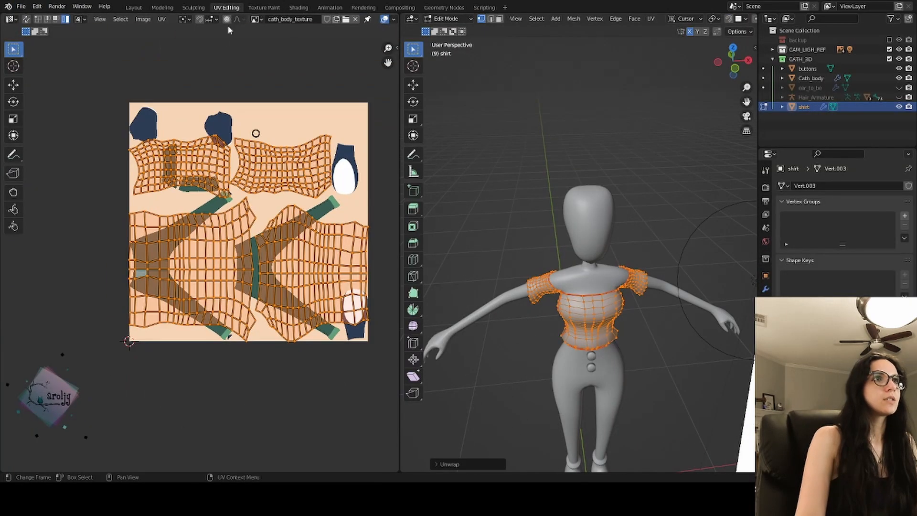
{"action": "left_click", "coordinate": [337, 19]}
{"action": "left_click", "coordinate": [360, 68]}
{"action": "double_click", "coordinate": [381, 171]}
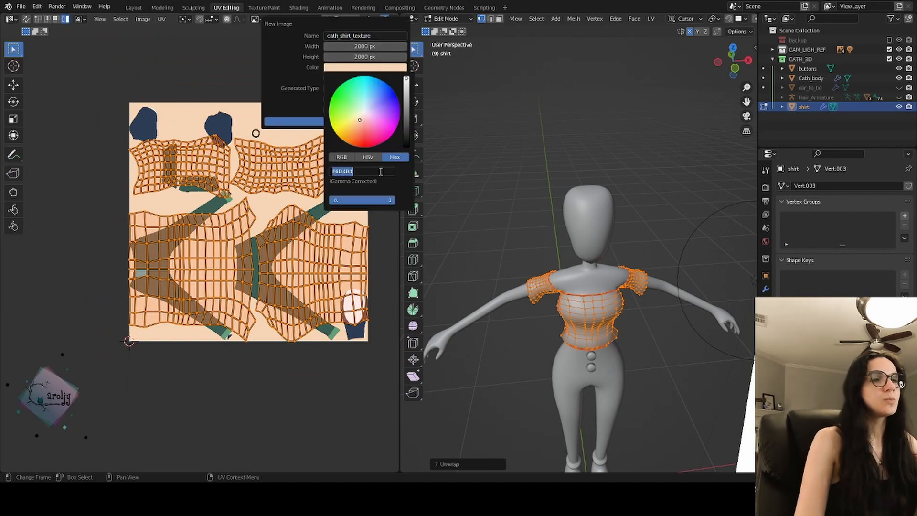
{"action": "key", "text": "ctrl+v"}
{"action": "key", "text": "Return"}
{"action": "left_click", "coordinate": [335, 121]}
Shrink the shirt's UV islands and move one sleeve island apart from the others on the blue texture.
{"action": "key", "text": "s"}
{"action": "left_click", "coordinate": [274, 181]}
{"action": "key", "text": "g"}
{"action": "left_click", "coordinate": [316, 135]}
{"action": "left_click", "coordinate": [274, 178]}
{"action": "key", "text": "g"}
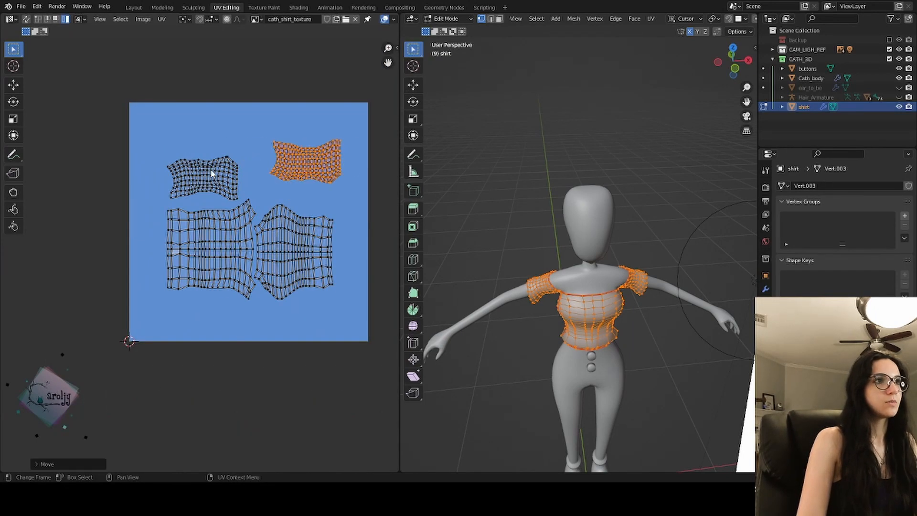
Spread the other sleeve island and both torso islands across the blue texture so that none of them overlap.
{"action": "left_click", "coordinate": [211, 172]}
{"action": "key", "text": "g"}
{"action": "left_click", "coordinate": [330, 221]}
{"action": "key", "text": "g"}
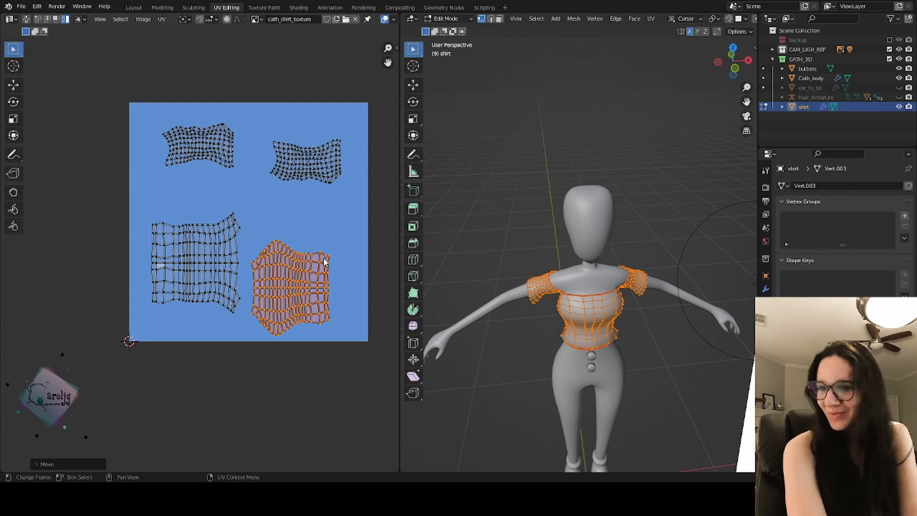
{"action": "key", "text": "g"}
{"action": "left_click", "coordinate": [303, 271]}
Save the project with the shirt's new UV layout, and check the shirt mesh in the viewport.
{"action": "left_click", "coordinate": [21, 7]}
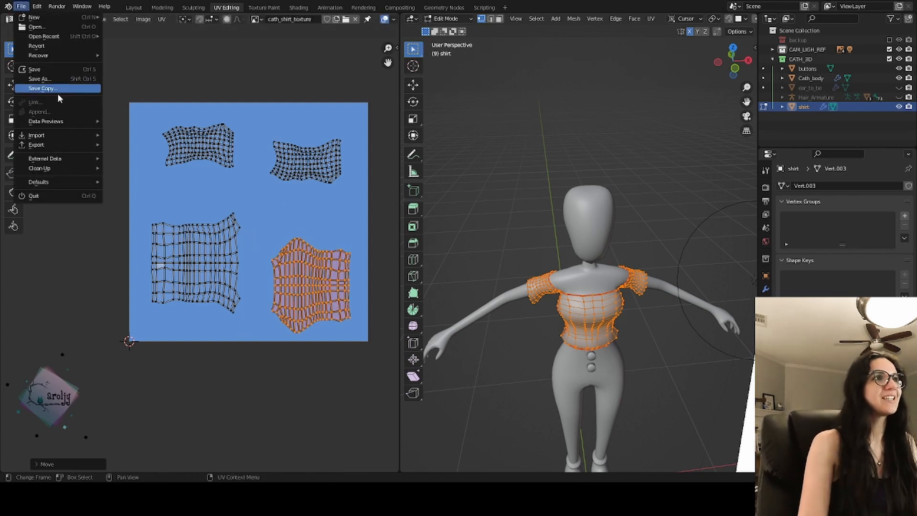
{"action": "left_click", "coordinate": [47, 70]}
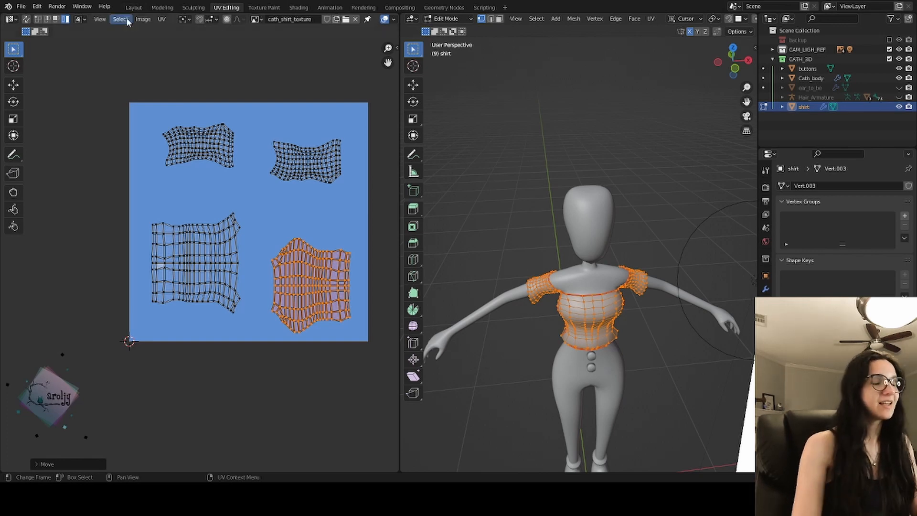
{"action": "middle_click_drag", "start_coordinate": [530, 282], "coordinate": [520, 191]}
{"action": "middle_click_drag", "start_coordinate": [504, 199], "coordinate": [550, 217]}
{"action": "middle_click_drag", "start_coordinate": [525, 66], "coordinate": [453, 155]}
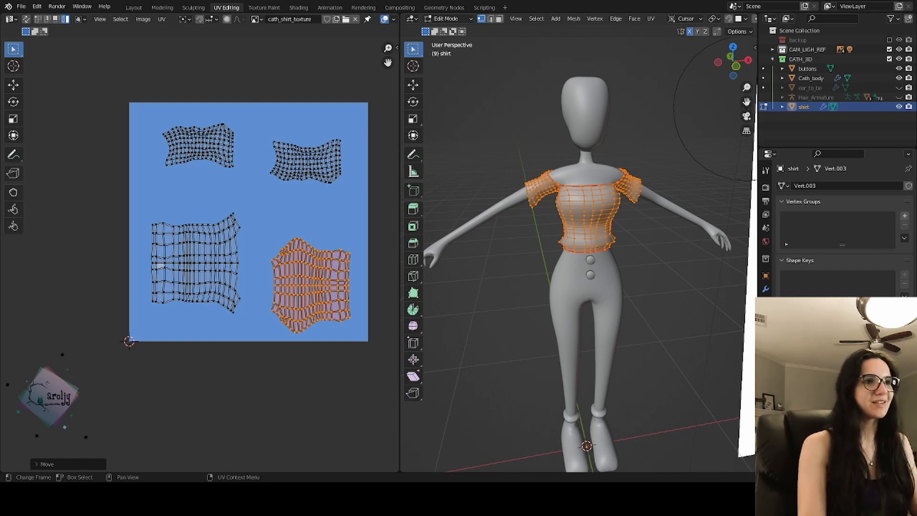
{"action": "left_click", "coordinate": [21, 7]}
{"action": "left_click", "coordinate": [29, 78]}
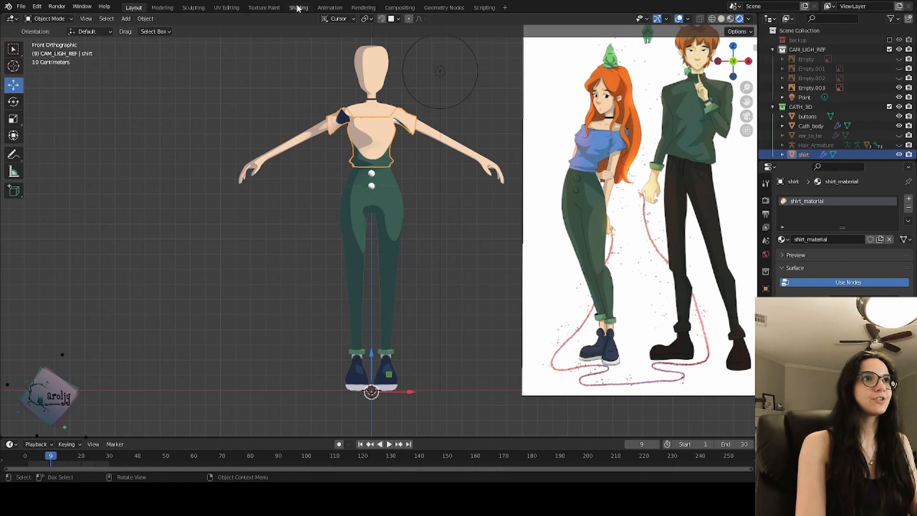
Apply cath_shirt_texture in the shirt_material nodes, save the project and unhide the hair objects.
{"action": "left_click", "coordinate": [297, 8]}
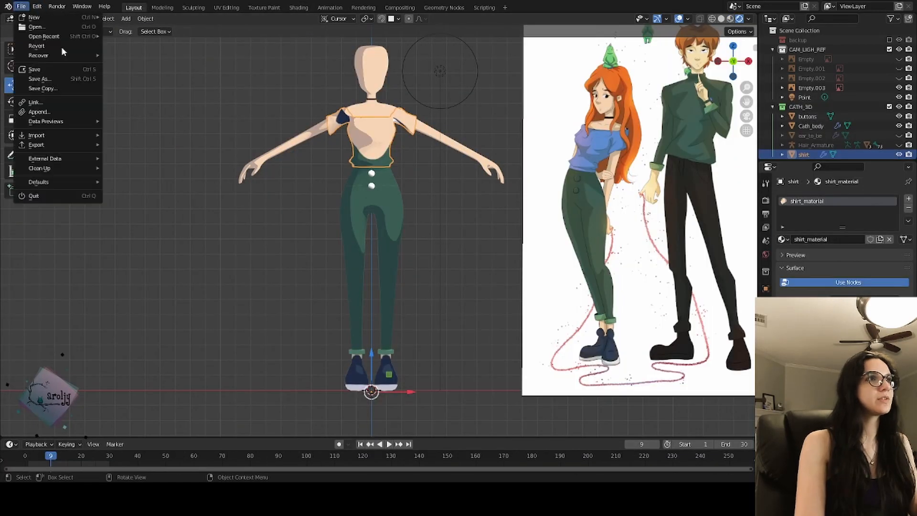
{"action": "left_click", "coordinate": [29, 79]}
{"action": "left_click", "coordinate": [334, 7]}
{"action": "left_click", "coordinate": [299, 7]}
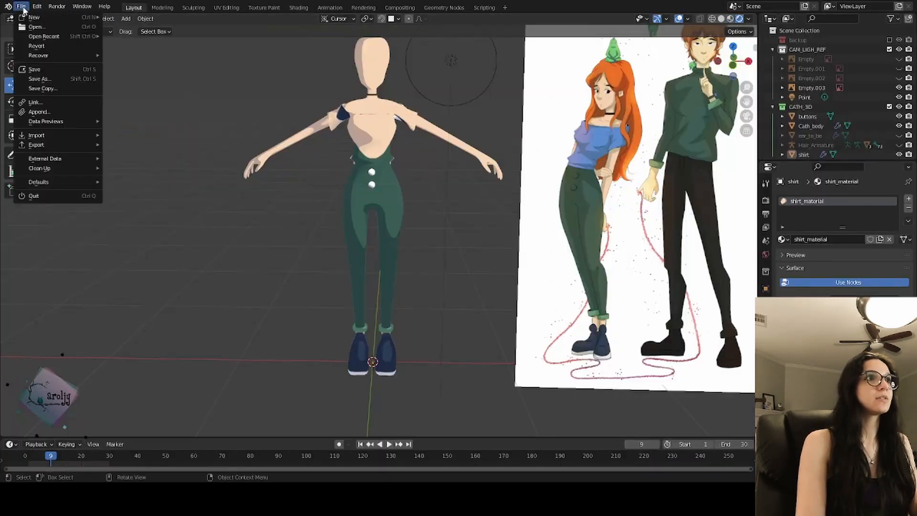
{"action": "left_click", "coordinate": [29, 79]}
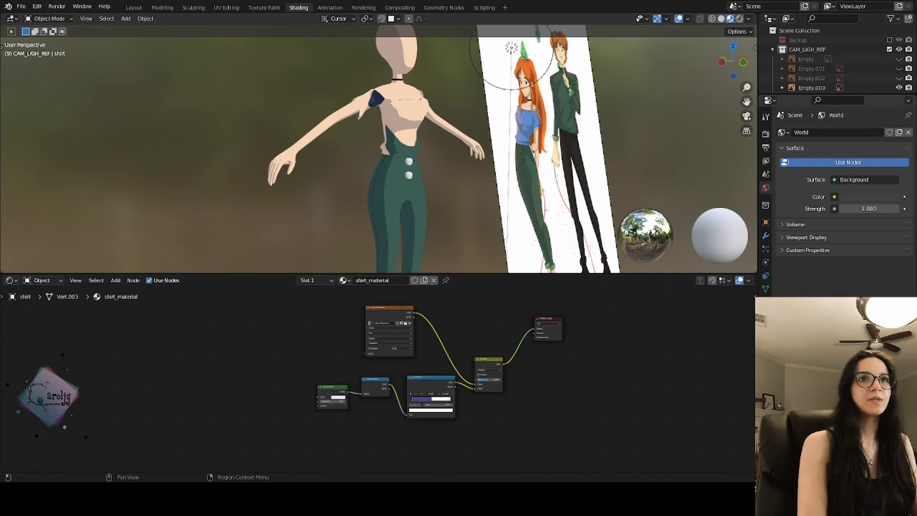
{"action": "left_click", "coordinate": [908, 155]}
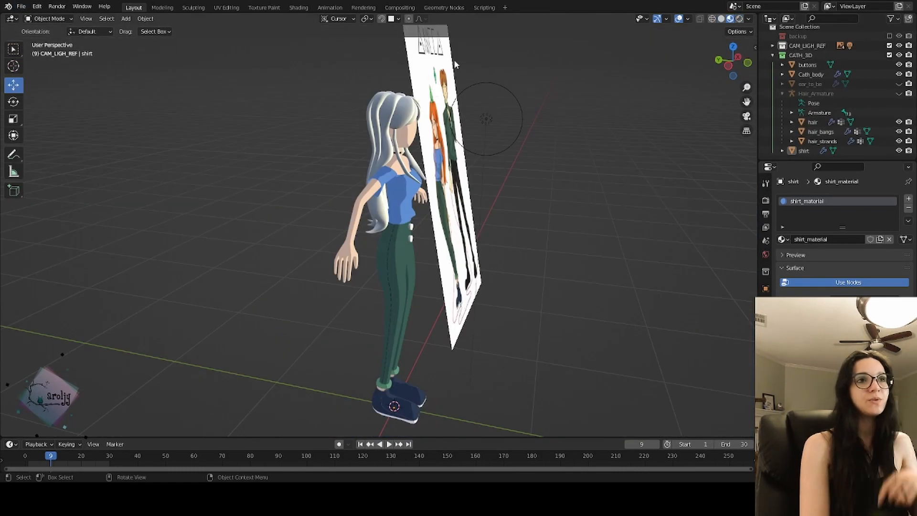
Save the project, and give the hair object a new material named hair_material.
{"action": "left_click", "coordinate": [21, 6]}
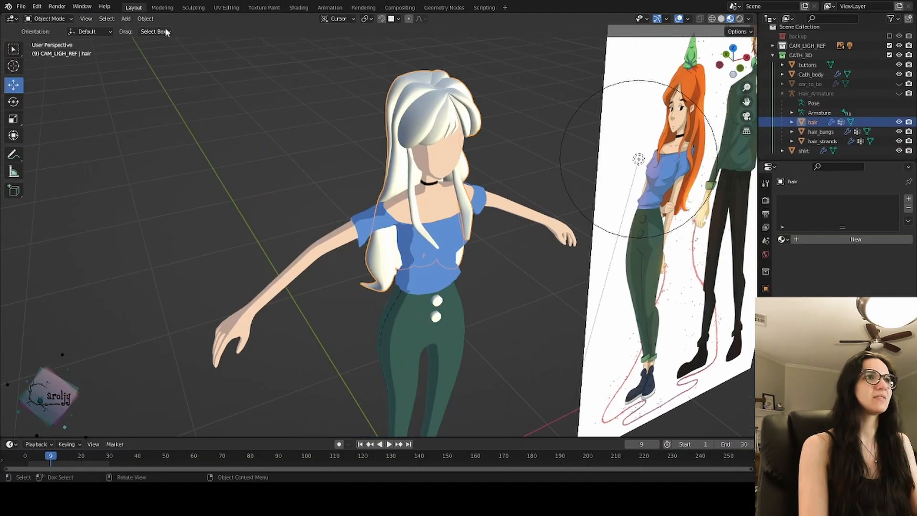
{"action": "left_click", "coordinate": [857, 239]}
{"action": "double_click", "coordinate": [810, 201]}
{"action": "type", "text": "hai"}
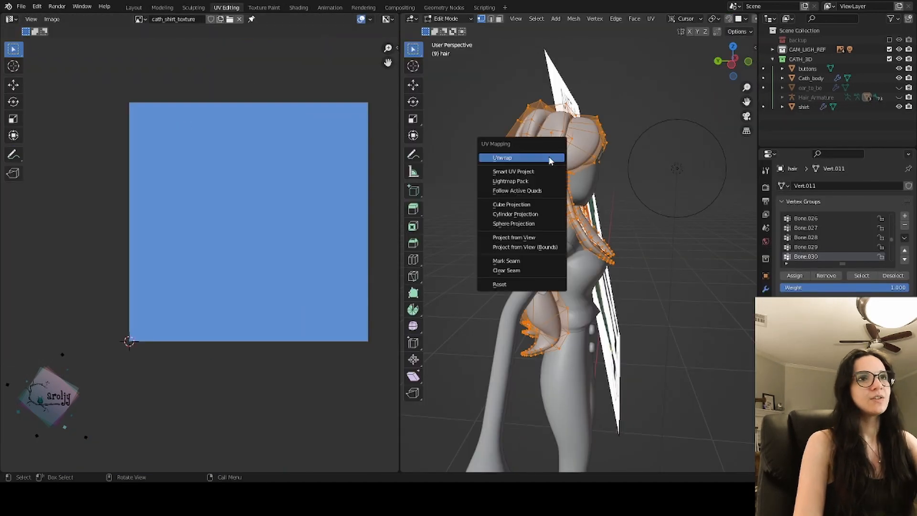
Unwrap the hair with Smart UV Project and create a cath_hair_texture image filled with the copied orange hex colour.
{"action": "left_click", "coordinate": [526, 156]}
{"action": "left_click", "coordinate": [532, 244]}
{"action": "left_click", "coordinate": [337, 19]}
{"action": "left_click", "coordinate": [351, 35]}
{"action": "type", "text": "hair_texture"}
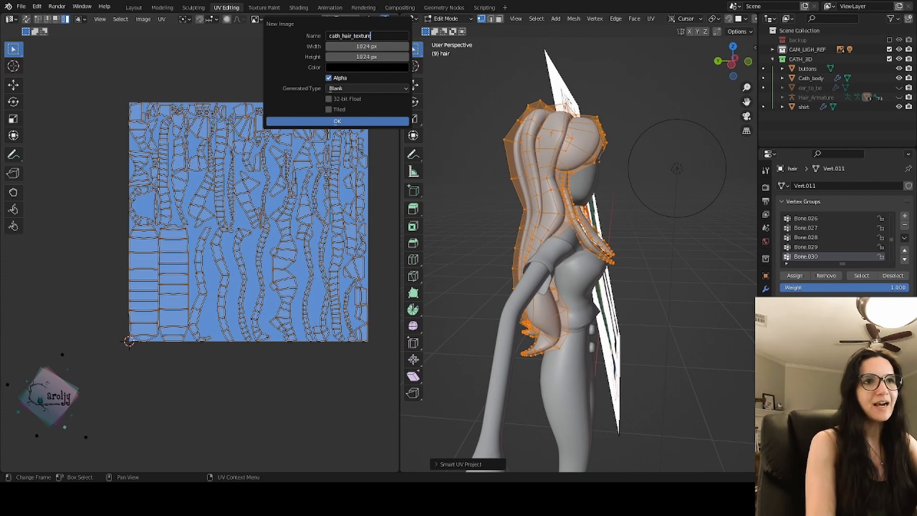
{"action": "left_click", "coordinate": [367, 67]}
{"action": "left_click", "coordinate": [398, 156]}
{"action": "left_click", "coordinate": [373, 169]}
{"action": "key", "text": "ctrl+v"}
{"action": "key", "text": "Return"}
{"action": "left_click", "coordinate": [330, 122]}
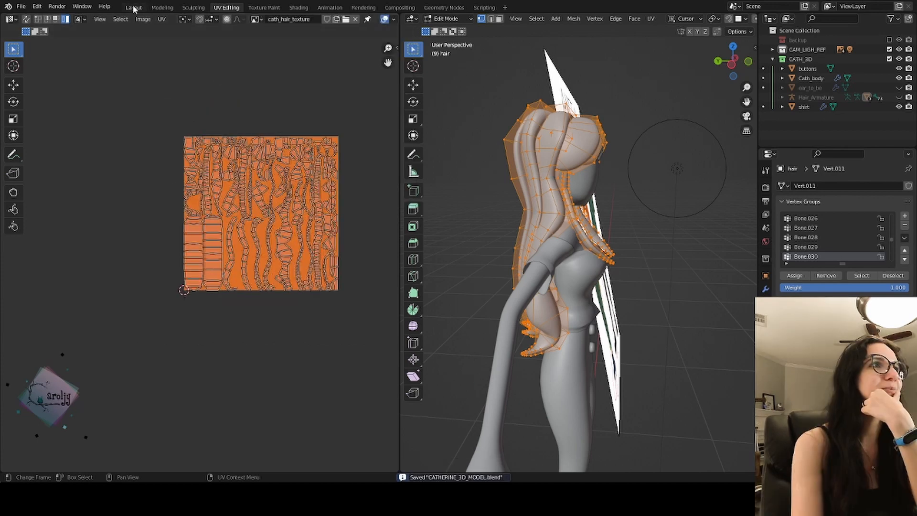
Display cath_hair_texture in the Texture Paint workspace's image editor.
{"action": "left_click", "coordinate": [135, 8]}
{"action": "left_click", "coordinate": [264, 7]}
{"action": "left_click", "coordinate": [113, 19]}
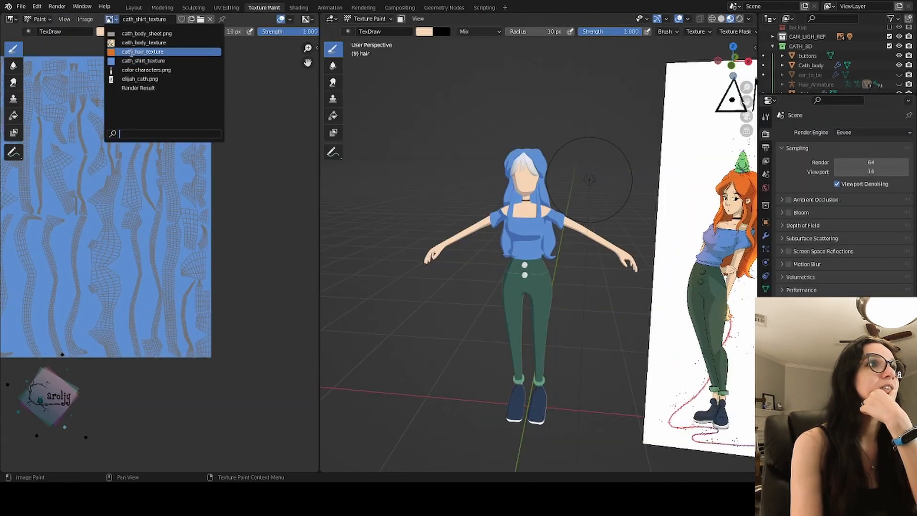
{"action": "left_click", "coordinate": [148, 51]}
{"action": "left_click", "coordinate": [234, 8]}
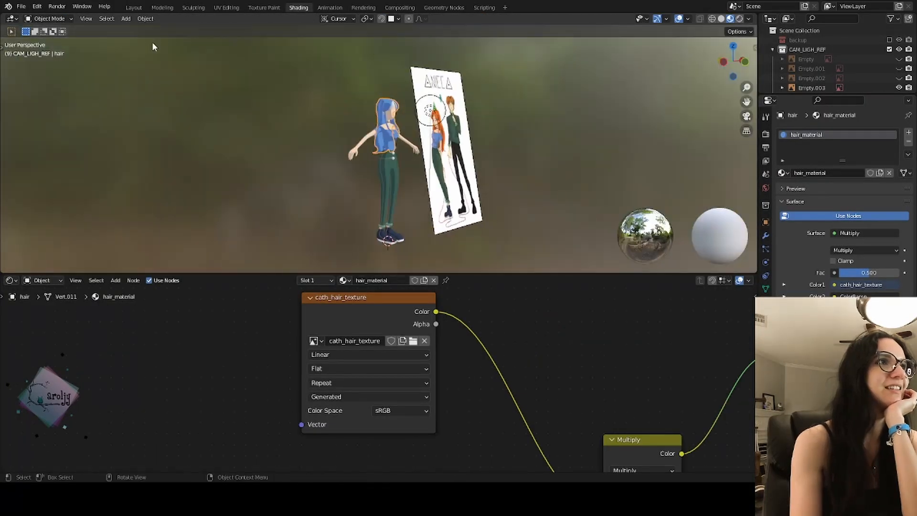
Assign the existing hair_material to the hair_bangs and hair_strands objects.
{"action": "left_click", "coordinate": [133, 7]}
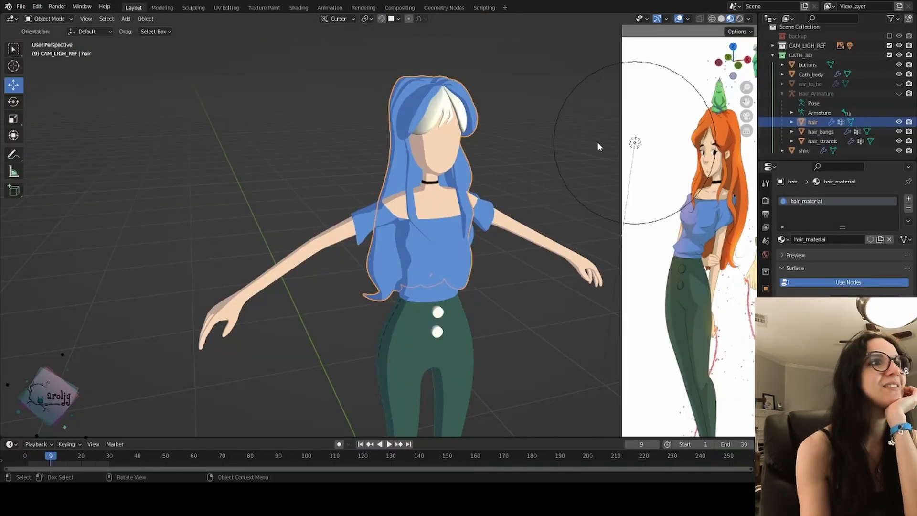
{"action": "left_click", "coordinate": [230, 8]}
{"action": "left_click", "coordinate": [298, 8]}
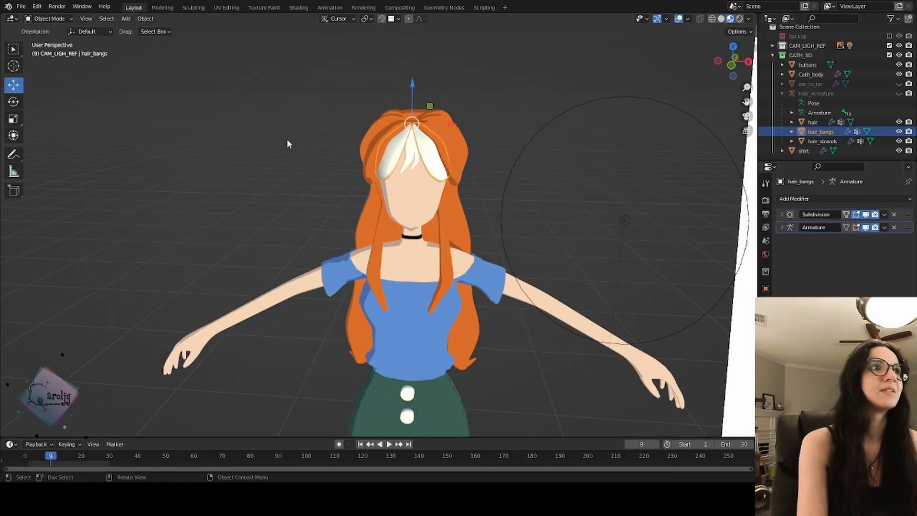
{"action": "left_click", "coordinate": [375, 144]}
{"action": "left_click", "coordinate": [766, 369]}
{"action": "left_click", "coordinate": [428, 152]}
{"action": "left_click", "coordinate": [856, 239]}
{"action": "left_click", "coordinate": [784, 240]}
{"action": "left_click", "coordinate": [909, 207]}
{"action": "left_click", "coordinate": [784, 240]}
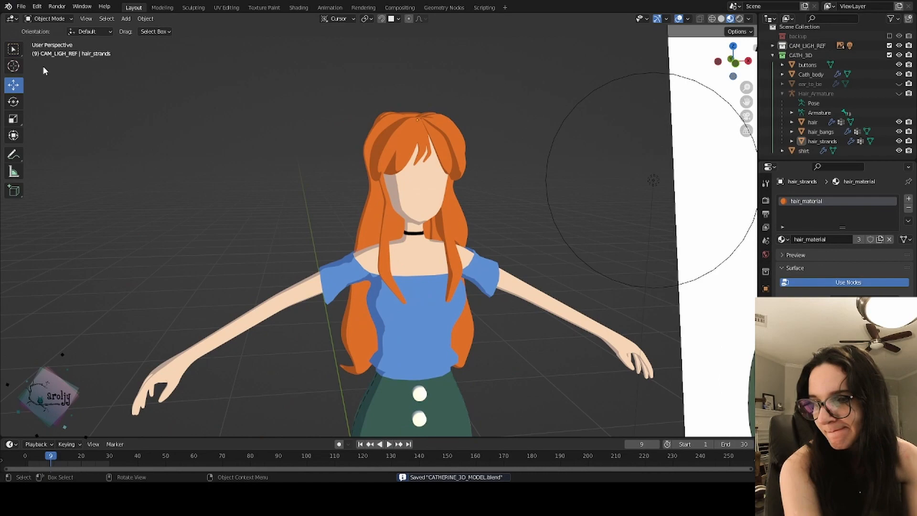
Add a Solidify modifier to the trouser buttons for their outline, following the body's setup.
{"action": "middle_click_drag", "start_coordinate": [306, 225], "coordinate": [421, 221]}
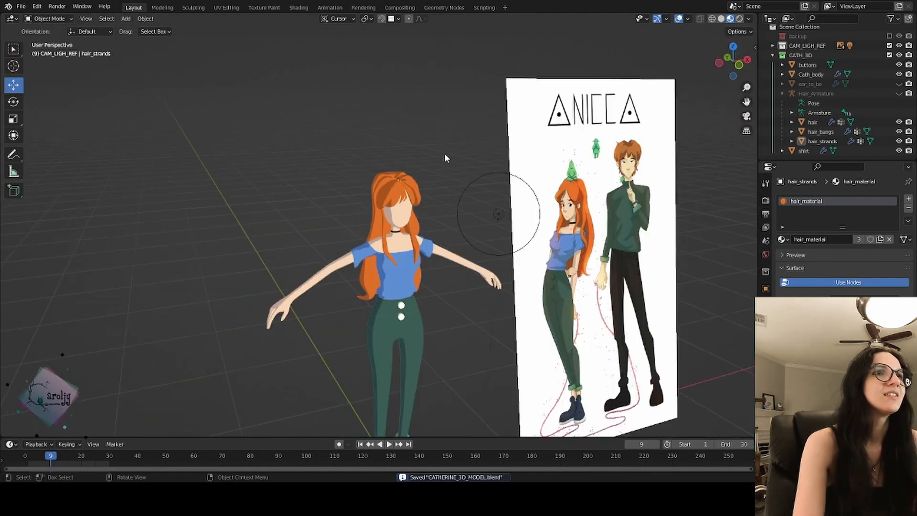
{"action": "middle_click_drag", "start_coordinate": [444, 153], "coordinate": [355, 256]}
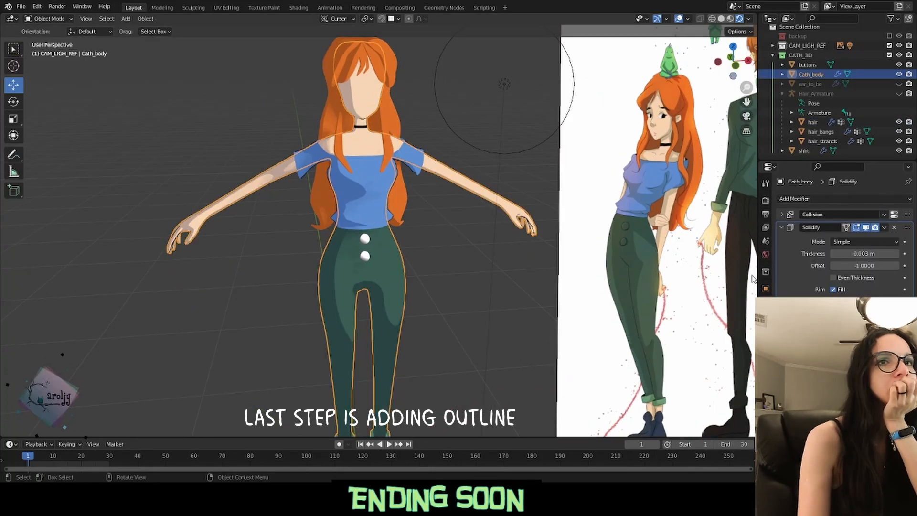
{"action": "left_click", "coordinate": [885, 227]}
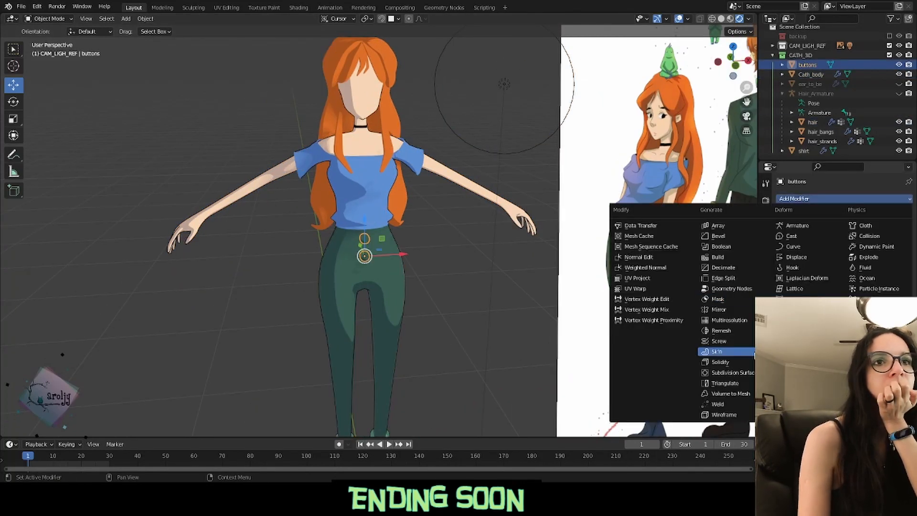
{"action": "left_click", "coordinate": [659, 351]}
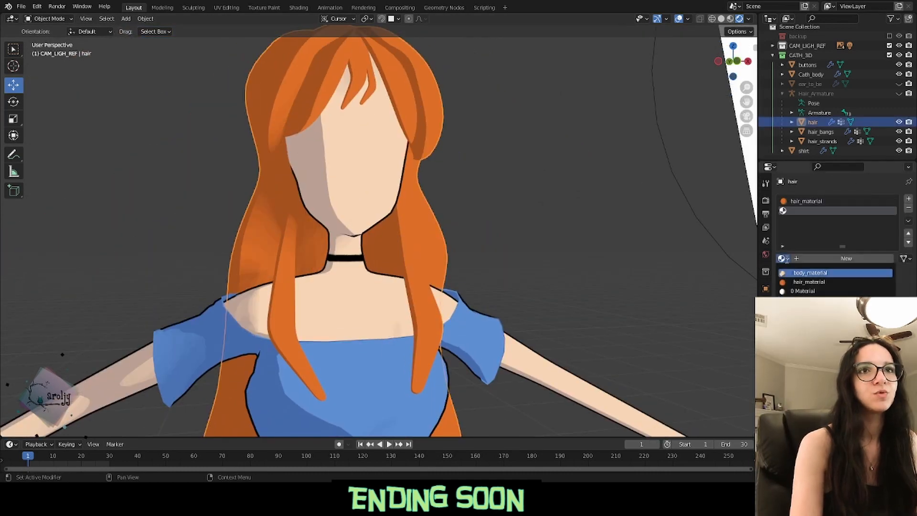
Assign the OUTLINE material to the hair's second material slot and compare it with the body's material slots.
{"action": "left_click", "coordinate": [804, 300]}
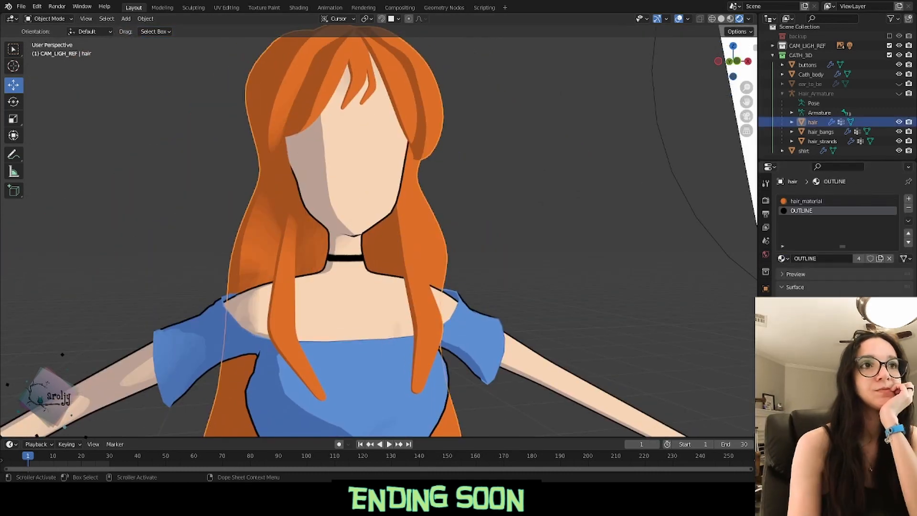
{"action": "left_click", "coordinate": [473, 342]}
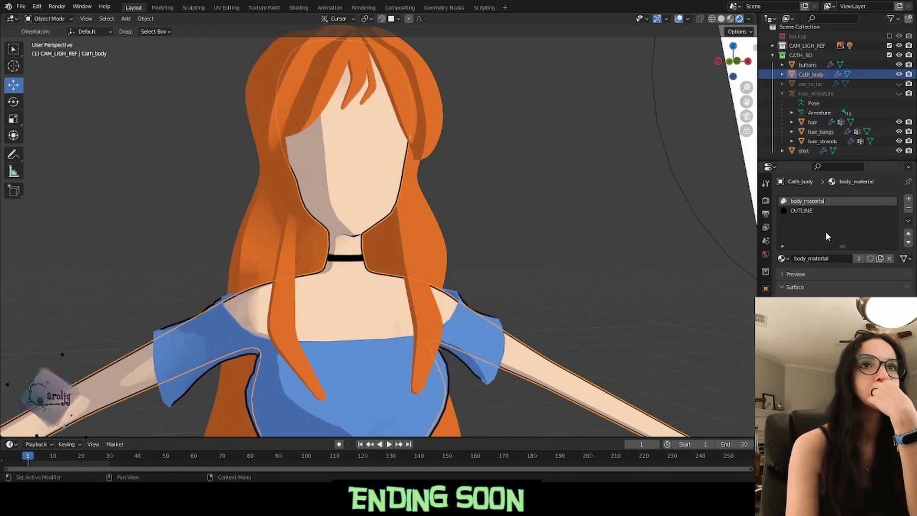
{"action": "scroll", "coordinate": [408, 354], "scroll_direction": "down", "scroll_amount": 5}
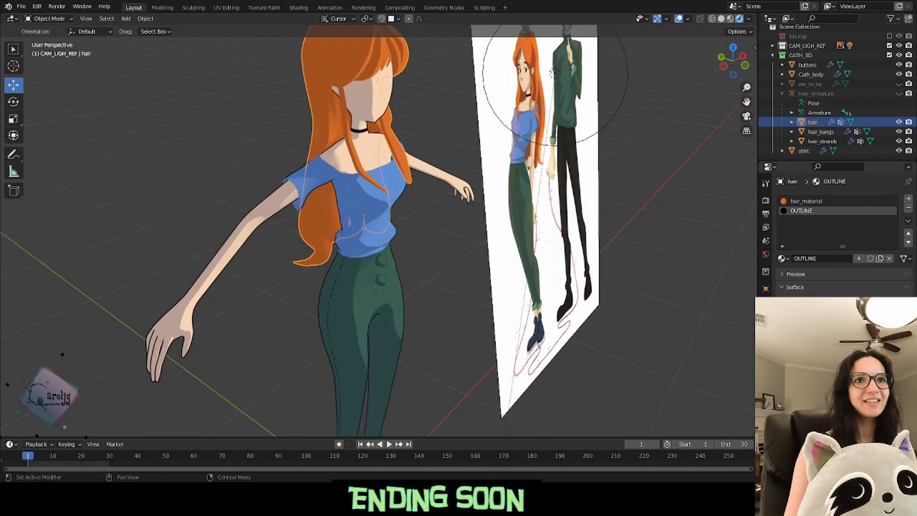
{"action": "middle_click_drag", "start_coordinate": [448, 323], "coordinate": [415, 354], "text": "shift"}
{"action": "scroll", "coordinate": [416, 354], "scroll_direction": "up", "scroll_amount": 1}
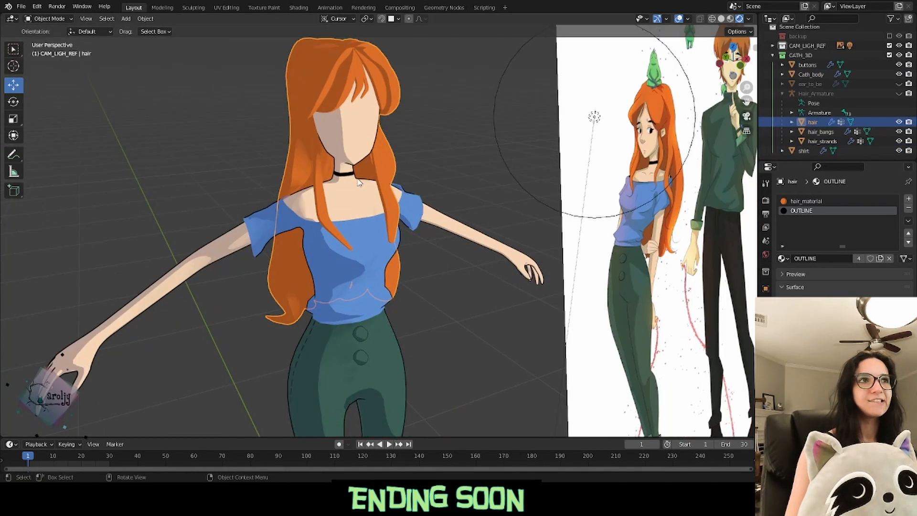
Add a Solidify modifier to the hair with a thickness of -0.003 m, and save the project.
{"action": "left_click", "coordinate": [766, 302]}
{"action": "left_click", "coordinate": [807, 198]}
{"action": "left_click", "coordinate": [721, 362]}
{"action": "left_click_drag", "start_coordinate": [866, 266], "coordinate": [855, 266]}
{"action": "mouse_move", "coordinate": [365, 234]}
{"action": "middle_mouse_down"}
{"action": "mouse_move", "coordinate": [411, 288]}
{"action": "mouse_move", "coordinate": [368, 239]}
{"action": "middle_mouse_up"}
{"action": "double_click", "coordinate": [863, 266]}
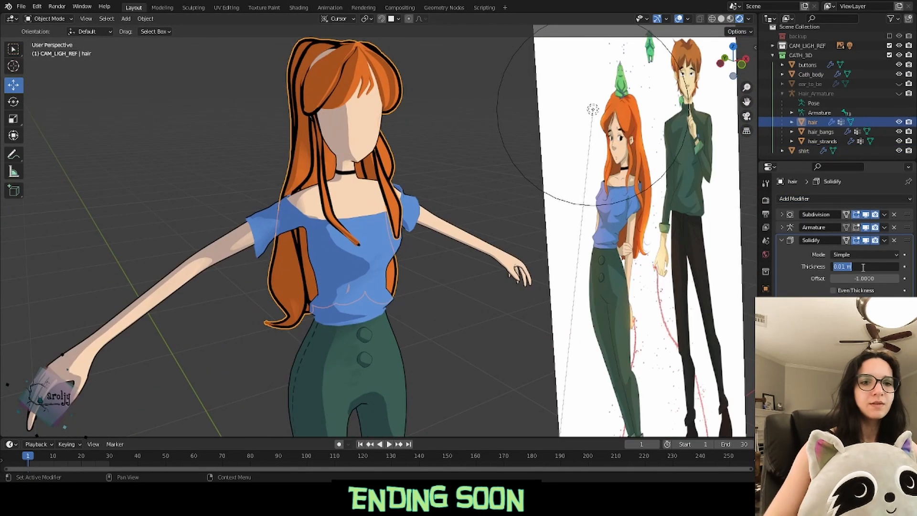
{"action": "type", "text": "-.003"}
{"action": "key", "text": "Return"}
{"action": "left_click", "coordinate": [482, 143]}
{"action": "key", "text": "ctrl+s"}
Examine the outlines on the shirt and the whole character from the side and the front.
{"action": "middle_click_drag", "start_coordinate": [511, 143], "coordinate": [480, 125]}
{"action": "middle_click_drag", "start_coordinate": [482, 215], "coordinate": [495, 188]}
{"action": "left_click", "coordinate": [406, 219]}
{"action": "middle_click_drag", "start_coordinate": [344, 201], "coordinate": [417, 185]}
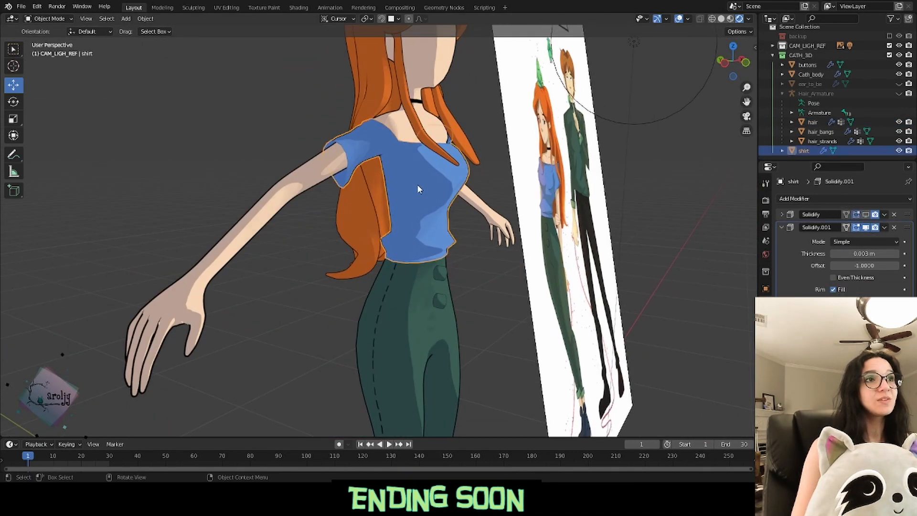
{"action": "left_click", "coordinate": [440, 208]}
{"action": "middle_click_drag", "start_coordinate": [521, 191], "coordinate": [406, 215]}
{"action": "scroll", "coordinate": [441, 209], "scroll_direction": "down", "scroll_amount": 4}
{"action": "scroll", "coordinate": [430, 210], "scroll_direction": "up", "scroll_amount": 2}
{"action": "scroll", "coordinate": [403, 218], "scroll_direction": "up", "scroll_amount": 2}
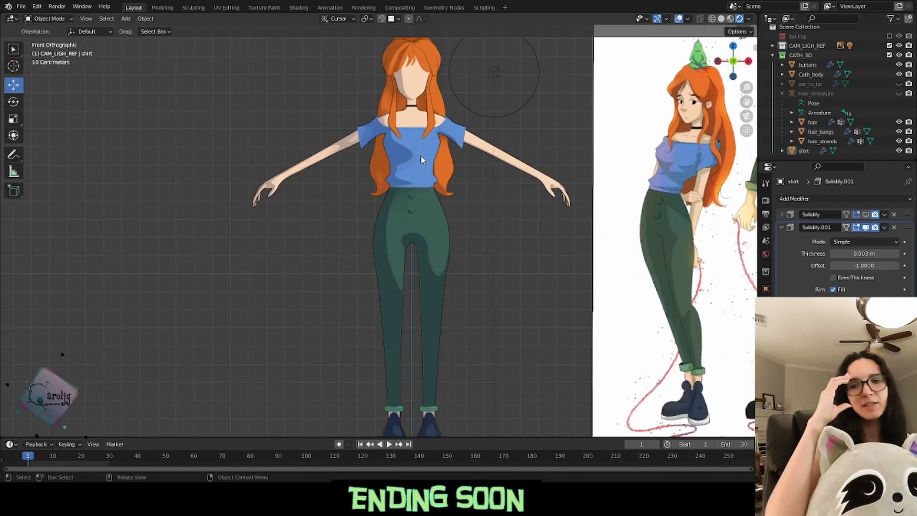
Inspect the base and OUTLINE material slots of the body and shirt, and view the character from several angles.
{"action": "left_click", "coordinate": [403, 218]}
{"action": "left_click", "coordinate": [765, 370]}
{"action": "left_click", "coordinate": [812, 201]}
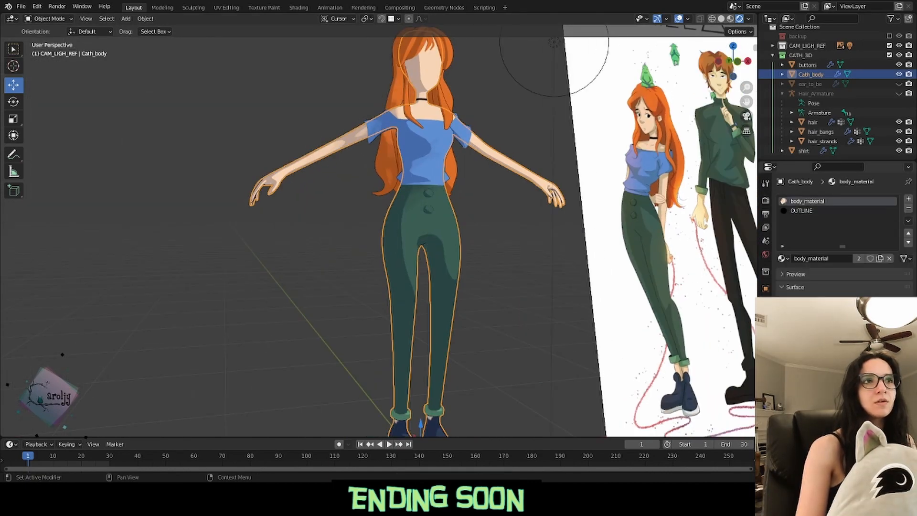
{"action": "left_click", "coordinate": [425, 162]}
{"action": "left_click", "coordinate": [812, 211]}
{"action": "middle_click_drag", "start_coordinate": [487, 270], "coordinate": [547, 282]}
{"action": "left_click", "coordinate": [813, 201]}
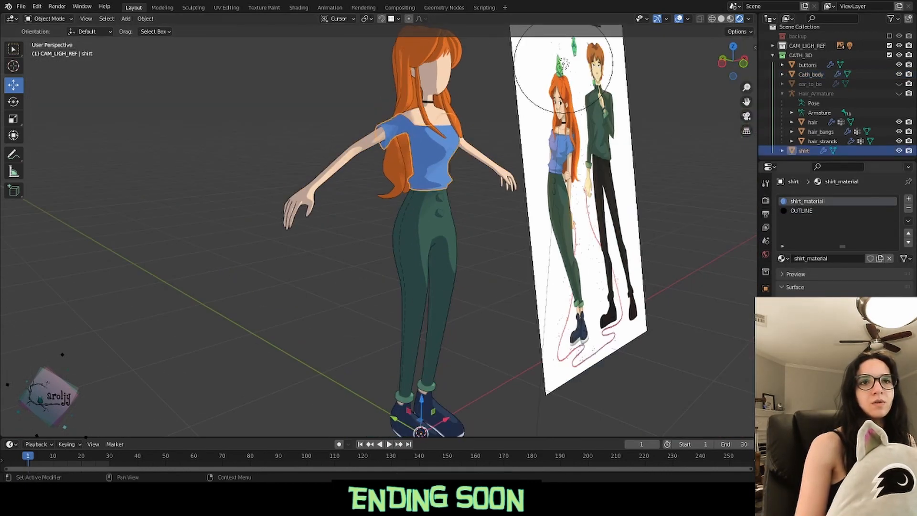
{"action": "middle_click_drag", "start_coordinate": [492, 270], "coordinate": [433, 274]}
{"action": "left_click", "coordinate": [433, 274]}
{"action": "left_click", "coordinate": [521, 304]}
{"action": "middle_click_drag", "start_coordinate": [521, 304], "coordinate": [459, 299]}
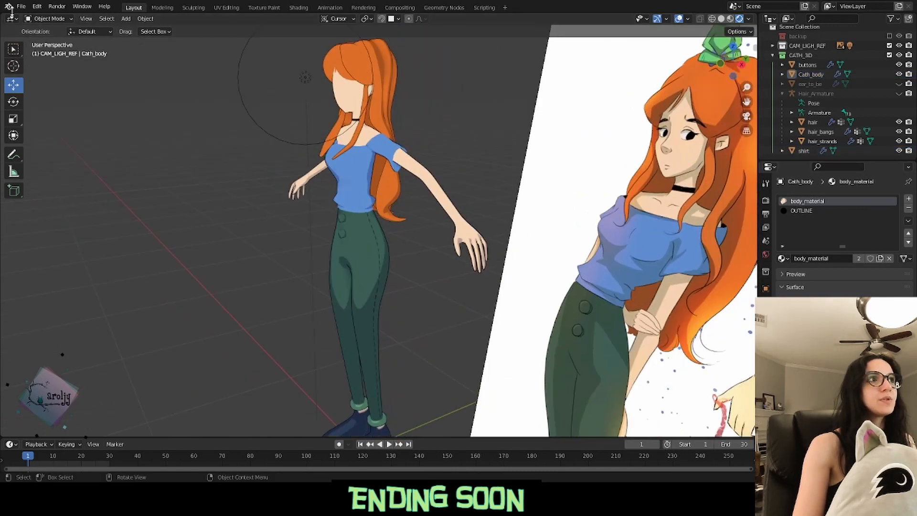
Save the project and unhide Hair_Armature.
{"action": "key", "text": "ctrl+s"}
{"action": "middle_click_drag", "start_coordinate": [71, 268], "coordinate": [148, 264]}
{"action": "middle_click_drag", "start_coordinate": [483, 360], "coordinate": [445, 369]}
{"action": "left_click", "coordinate": [899, 93]}
{"action": "middle_click_drag", "start_coordinate": [445, 306], "coordinate": [482, 301]}
{"action": "scroll", "coordinate": [477, 301], "scroll_direction": "down", "scroll_amount": 3}
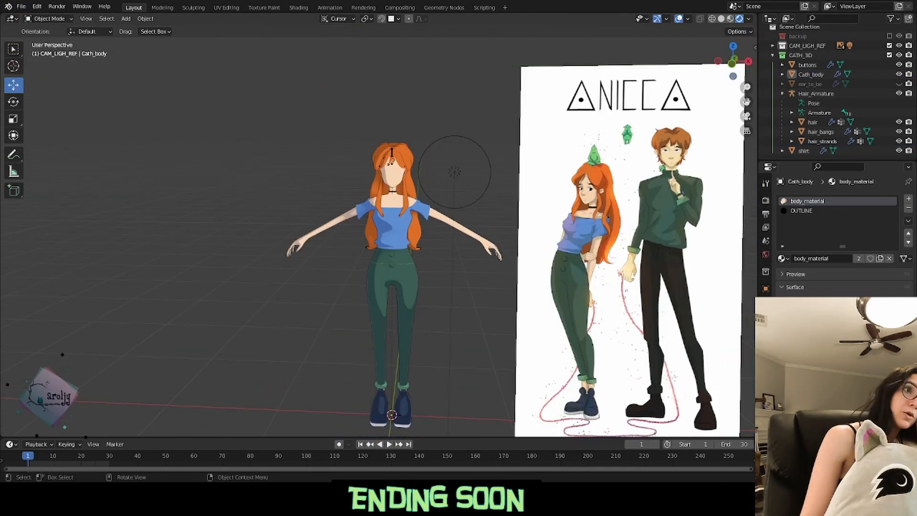